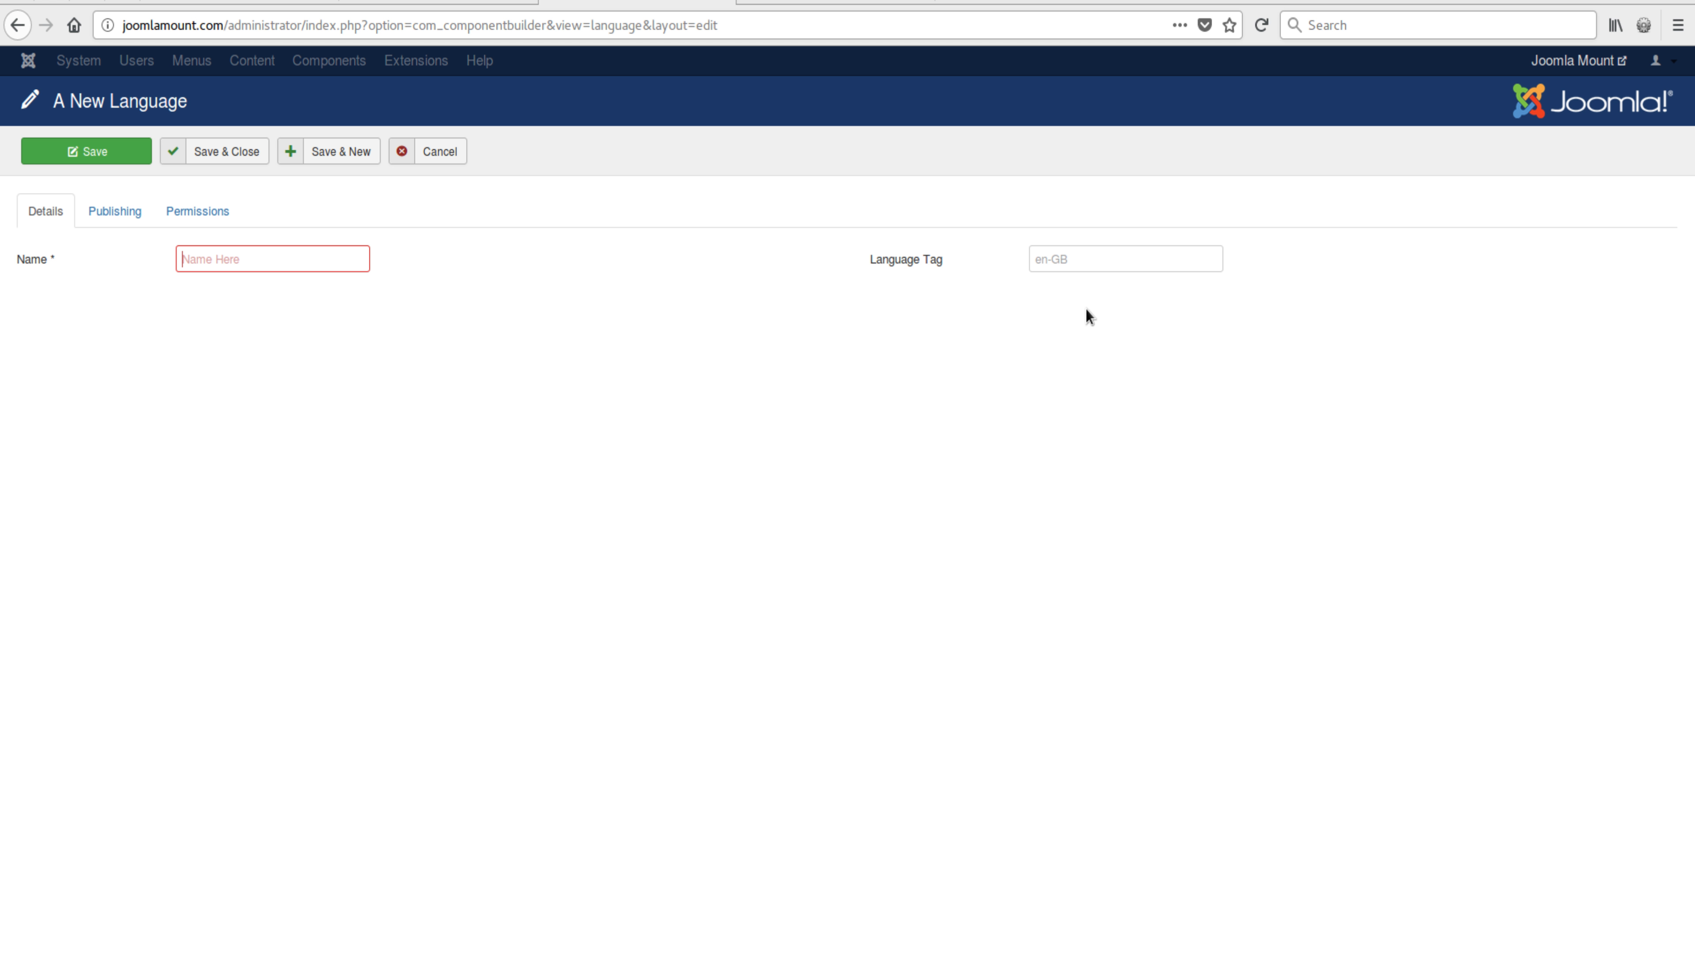
# Step: Switch to the browser tab showing the Joomla Community Portal's Translations for Joomla! page
pyautogui.moveTo(883, 259)
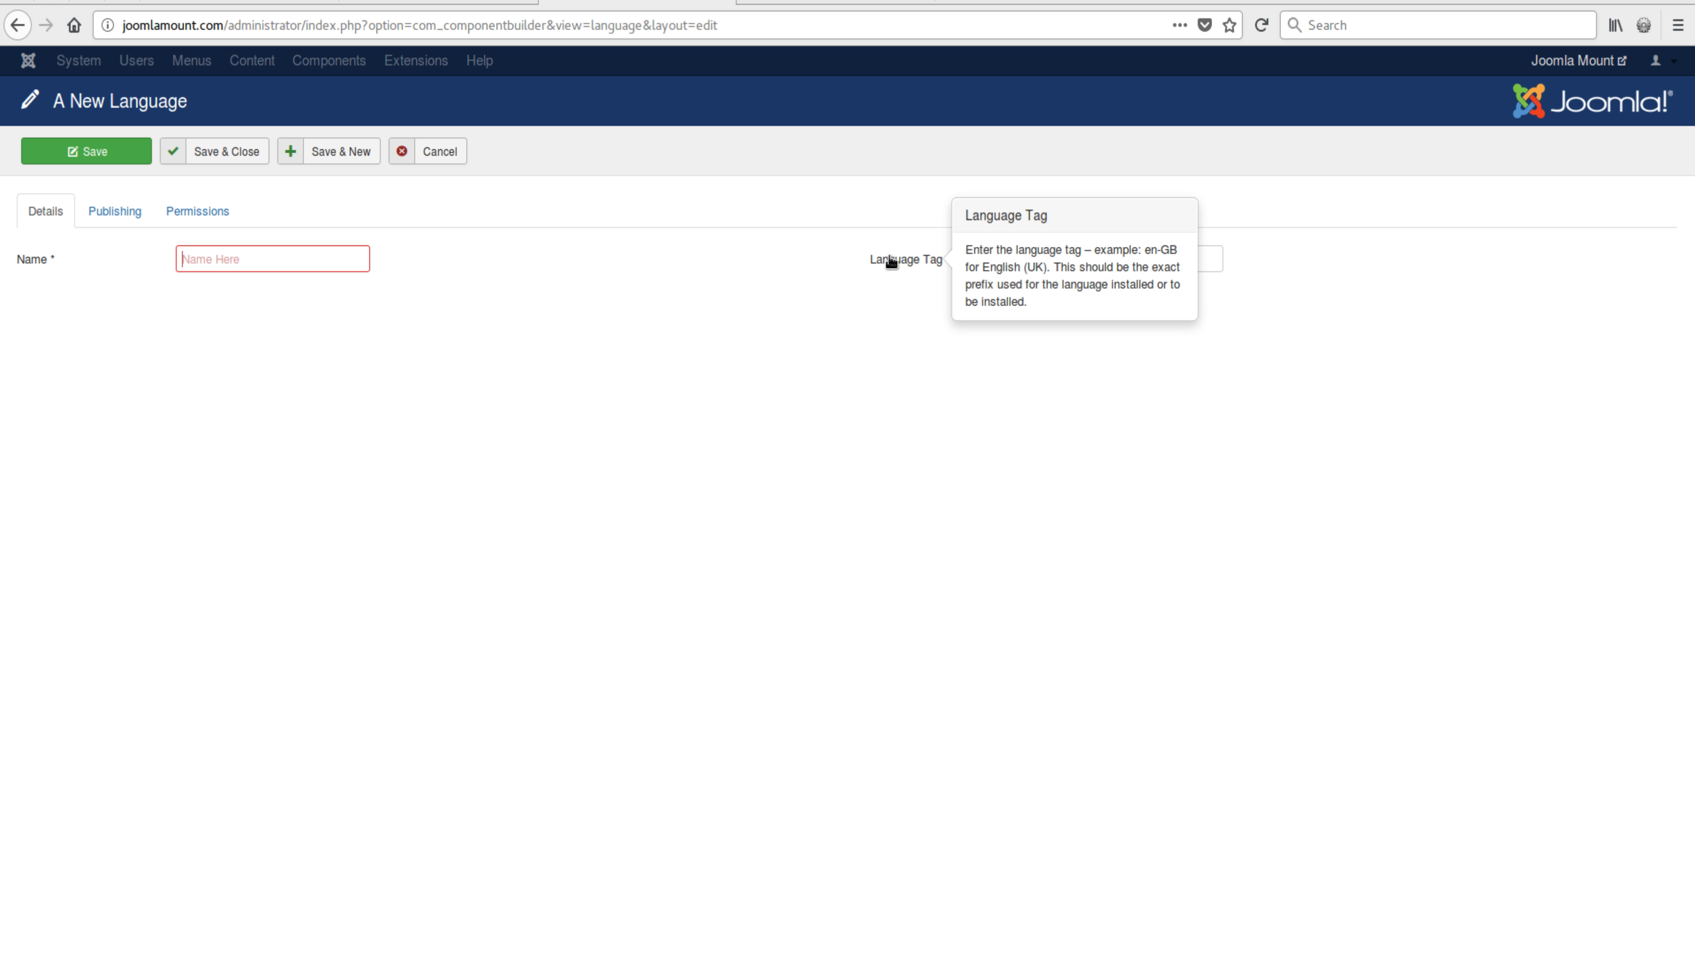
pyautogui.click(835, 3)
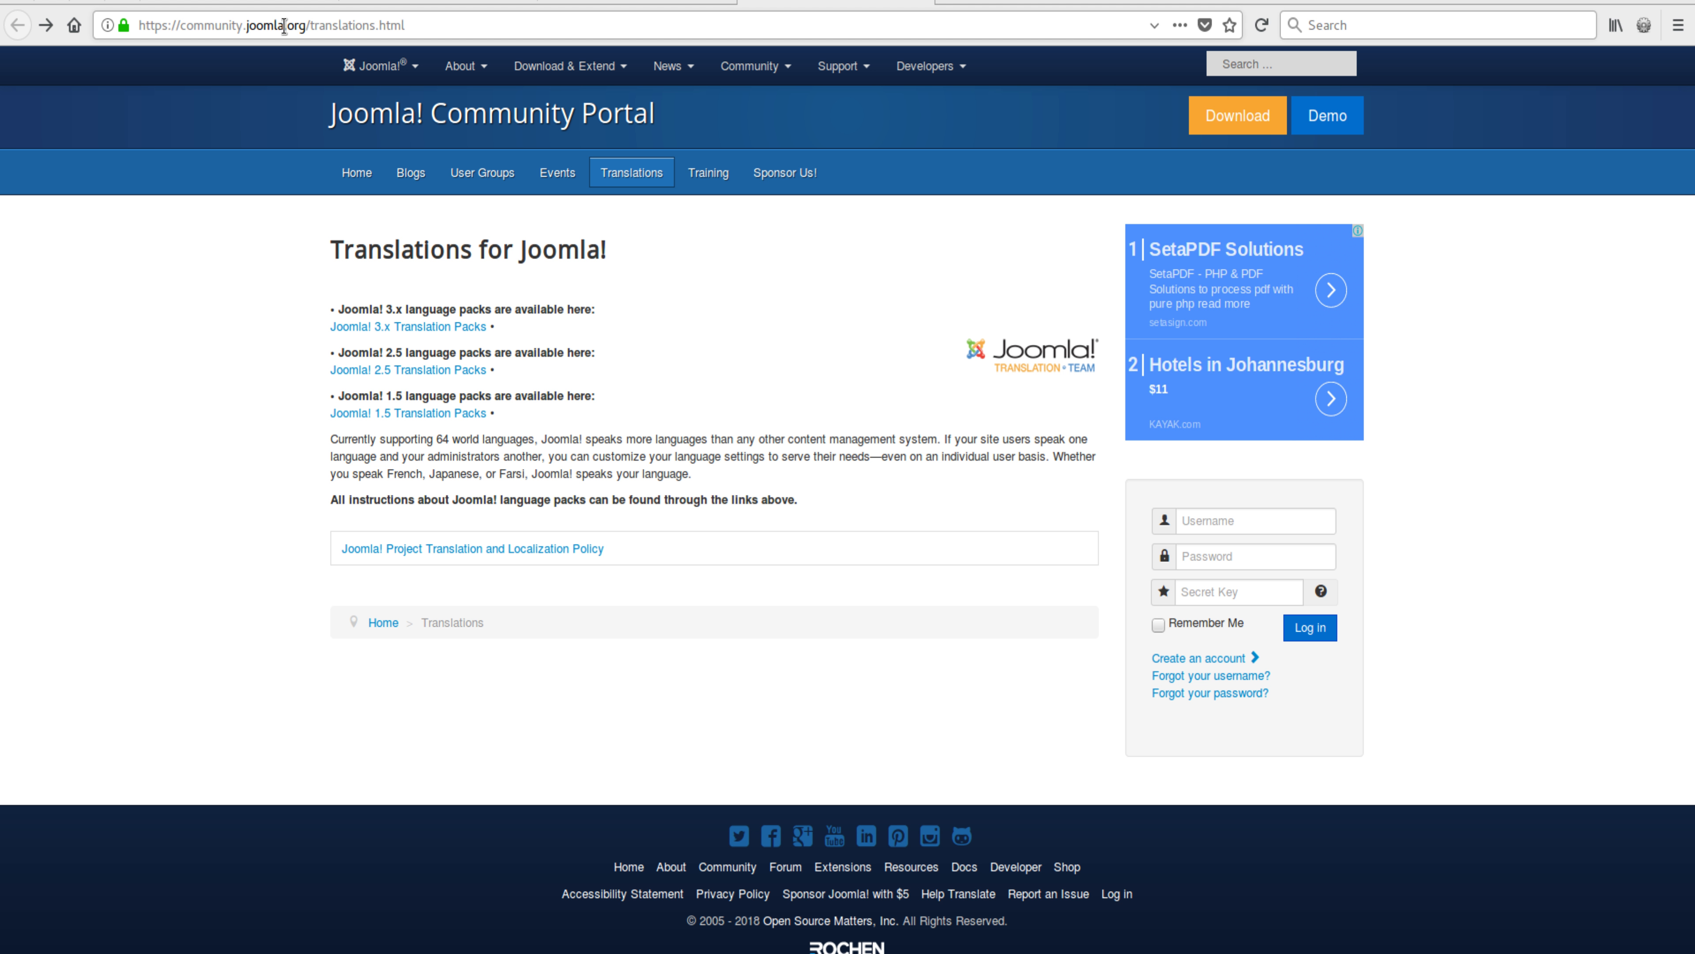
# Step: Check the language tag format on the Dutch nl-NL entry in the Joomla 3.x Translation Packs list
pyautogui.click(411, 25)
pyautogui.click(408, 327)
pyautogui.click(413, 601)
pyautogui.scroll(3, 427, 401)
pyautogui.moveTo(419, 330); pyautogui.dragTo(444, 329)
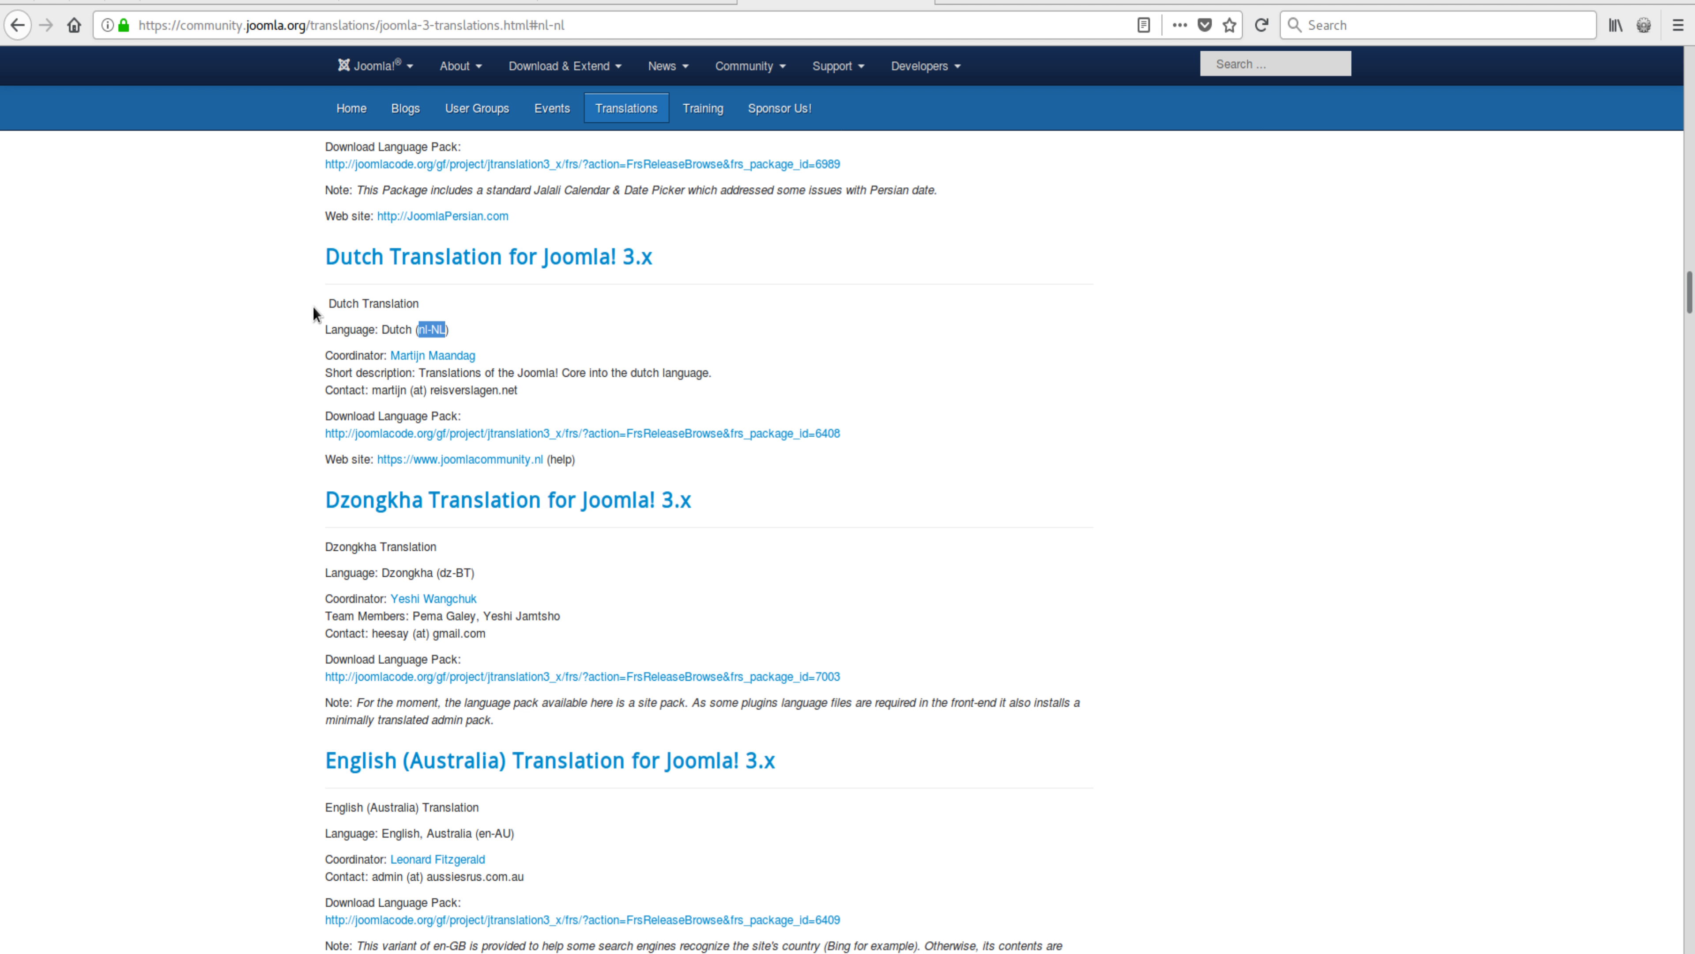
pyautogui.moveTo(327, 303); pyautogui.dragTo(446, 329)
pyautogui.click(422, 329)
pyautogui.click(638, 343)
pyautogui.moveTo(1689, 305); pyautogui.dragTo(1689, 84)
# Step: Enter 'Afrikaans' as the language name and 'af-ZA' as the tag in the New Language form
pyautogui.click(638, 2)
pyautogui.click(272, 259)
pyautogui.write('Afrikaans')
pyautogui.click(1125, 259)
pyautogui.write('af-ZA')
# Step: Save the Afrikaans language and open the Author string from page 1 of Language Translations
pyautogui.click(217, 152)
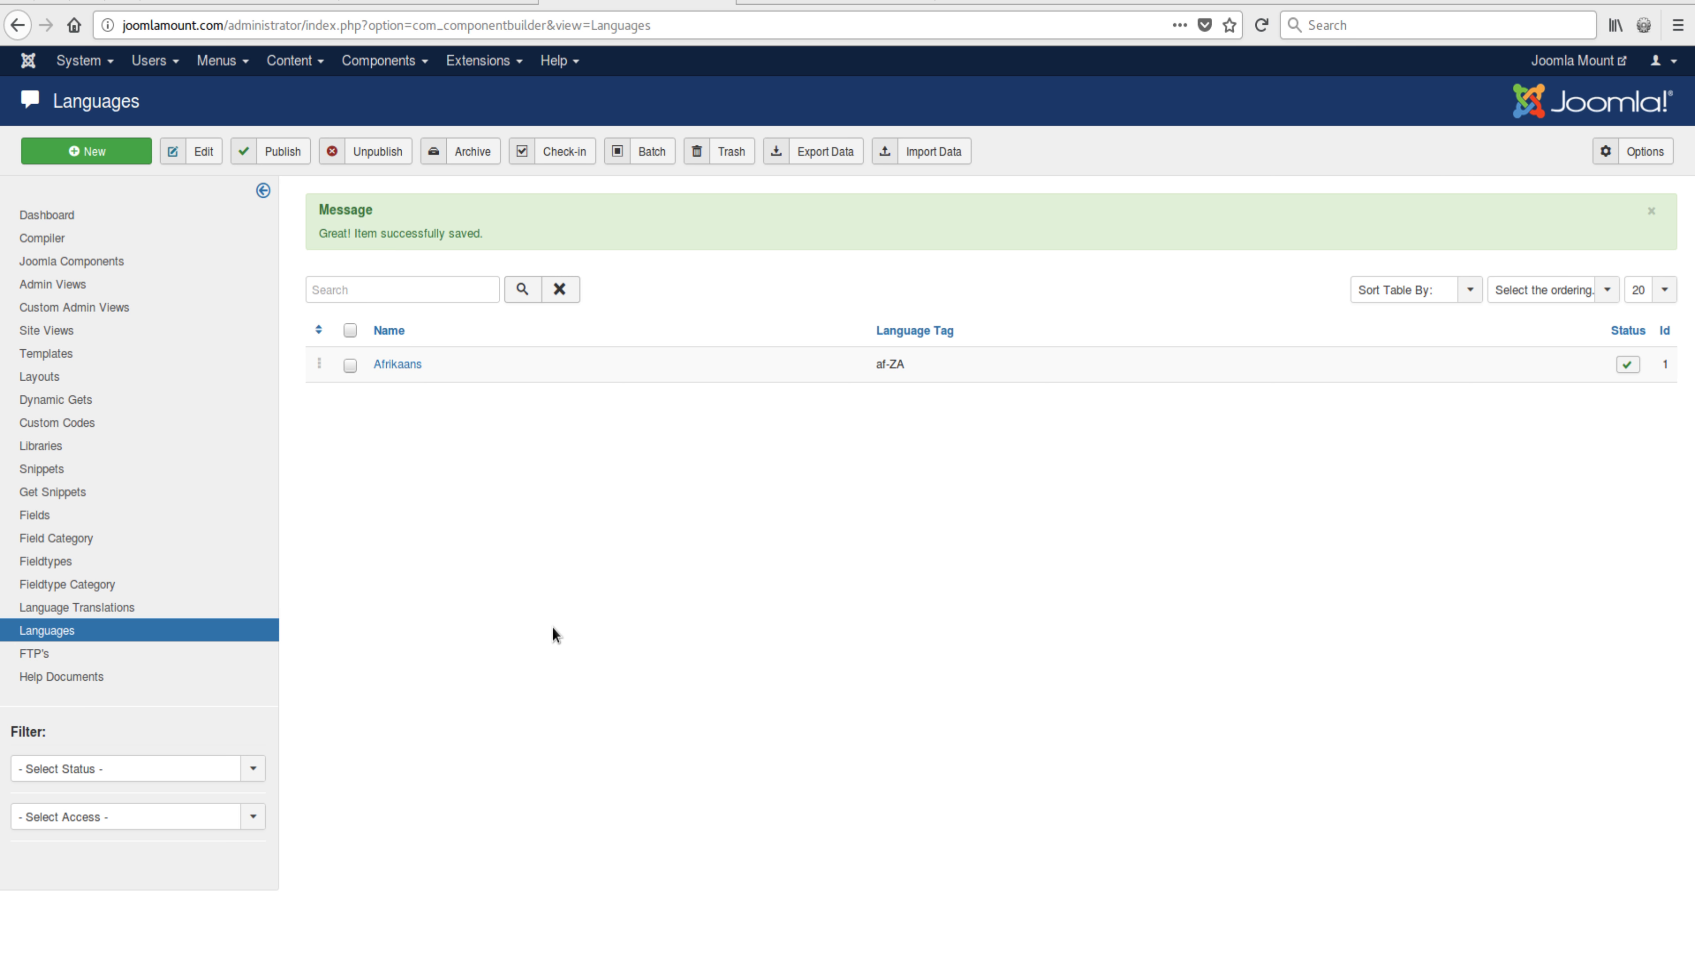
pyautogui.click(92, 613)
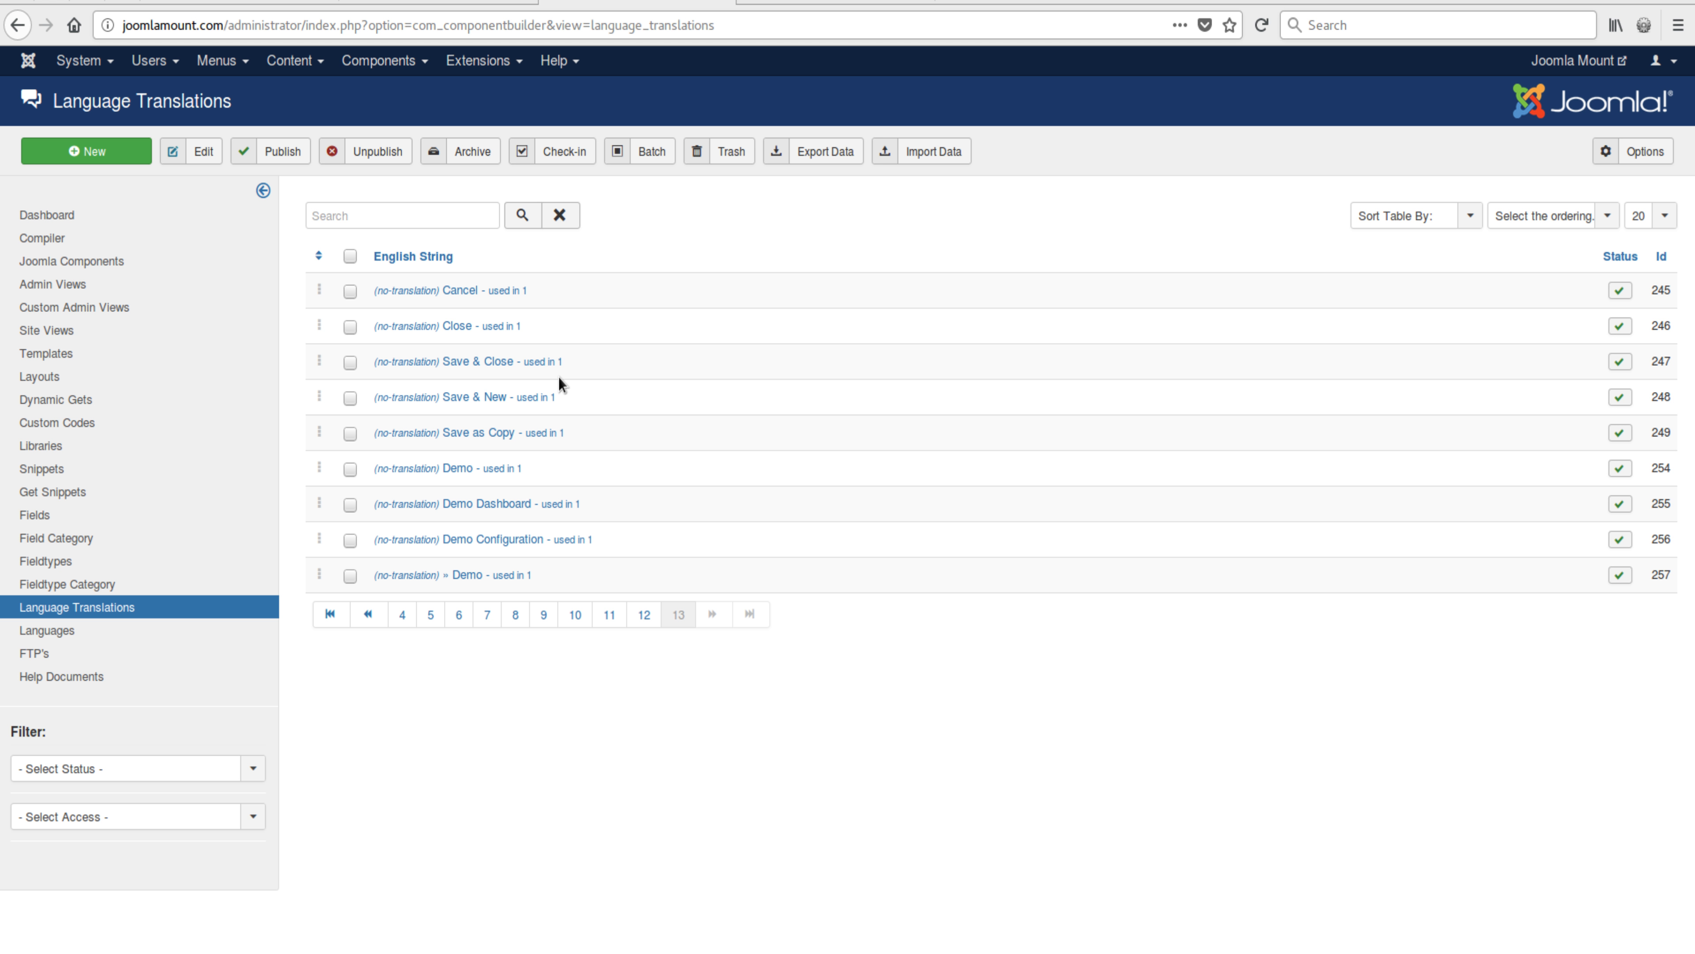
pyautogui.click(331, 615)
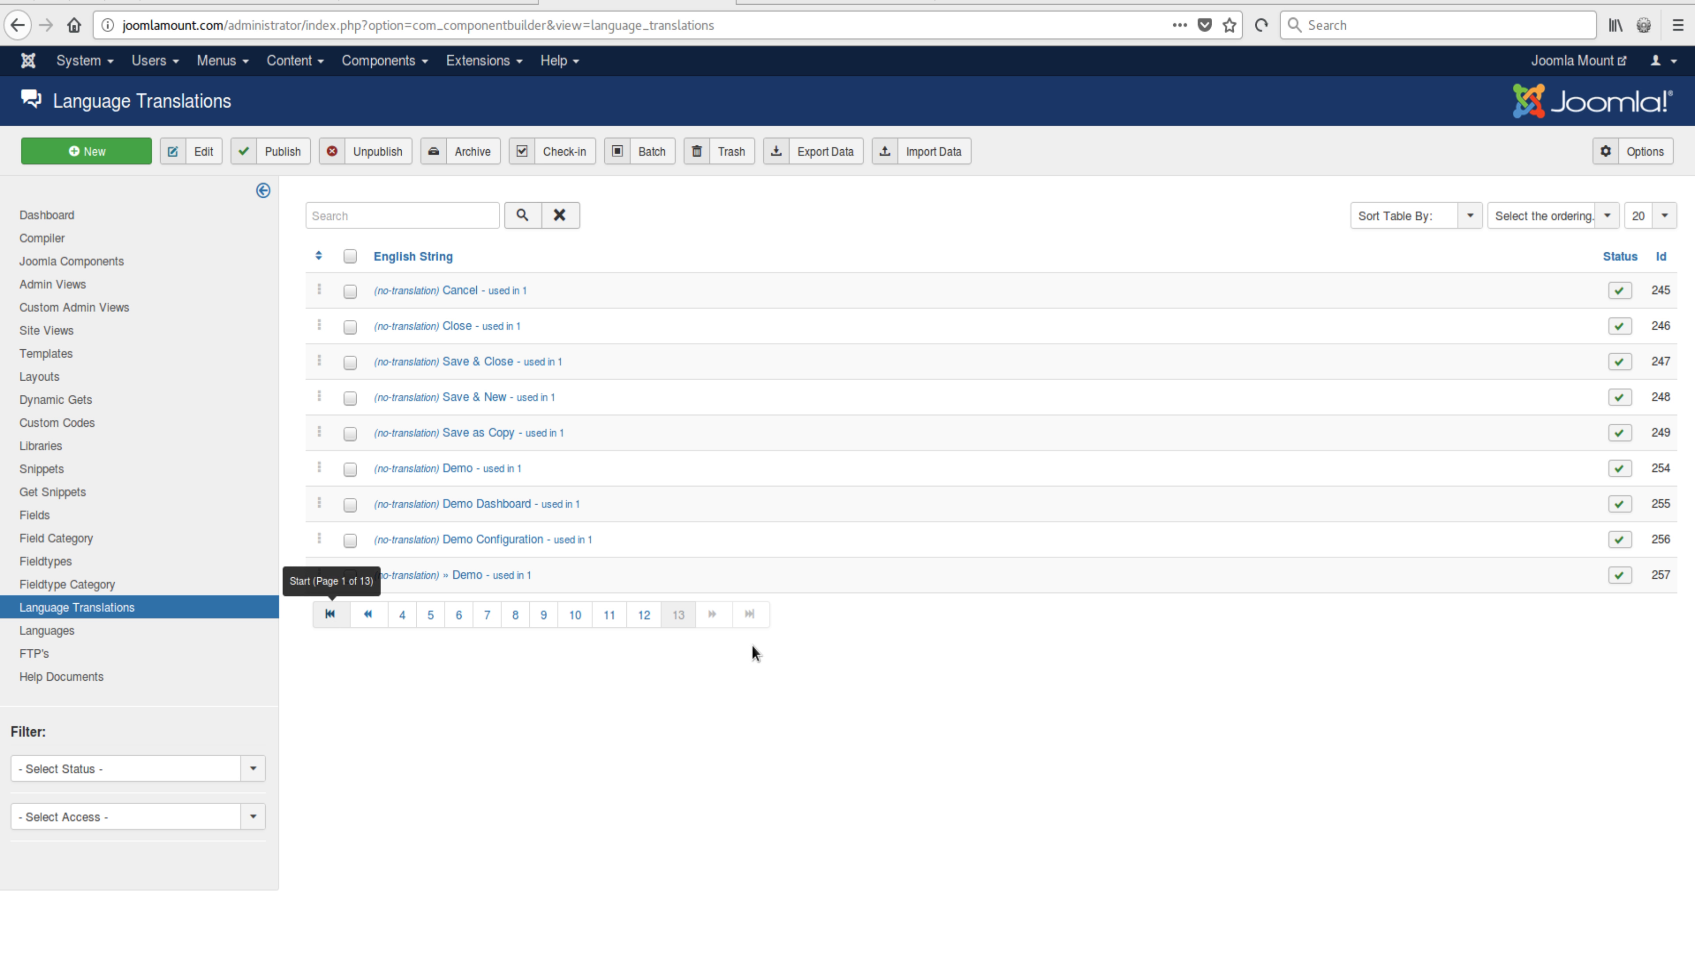
pyautogui.click(706, 377)
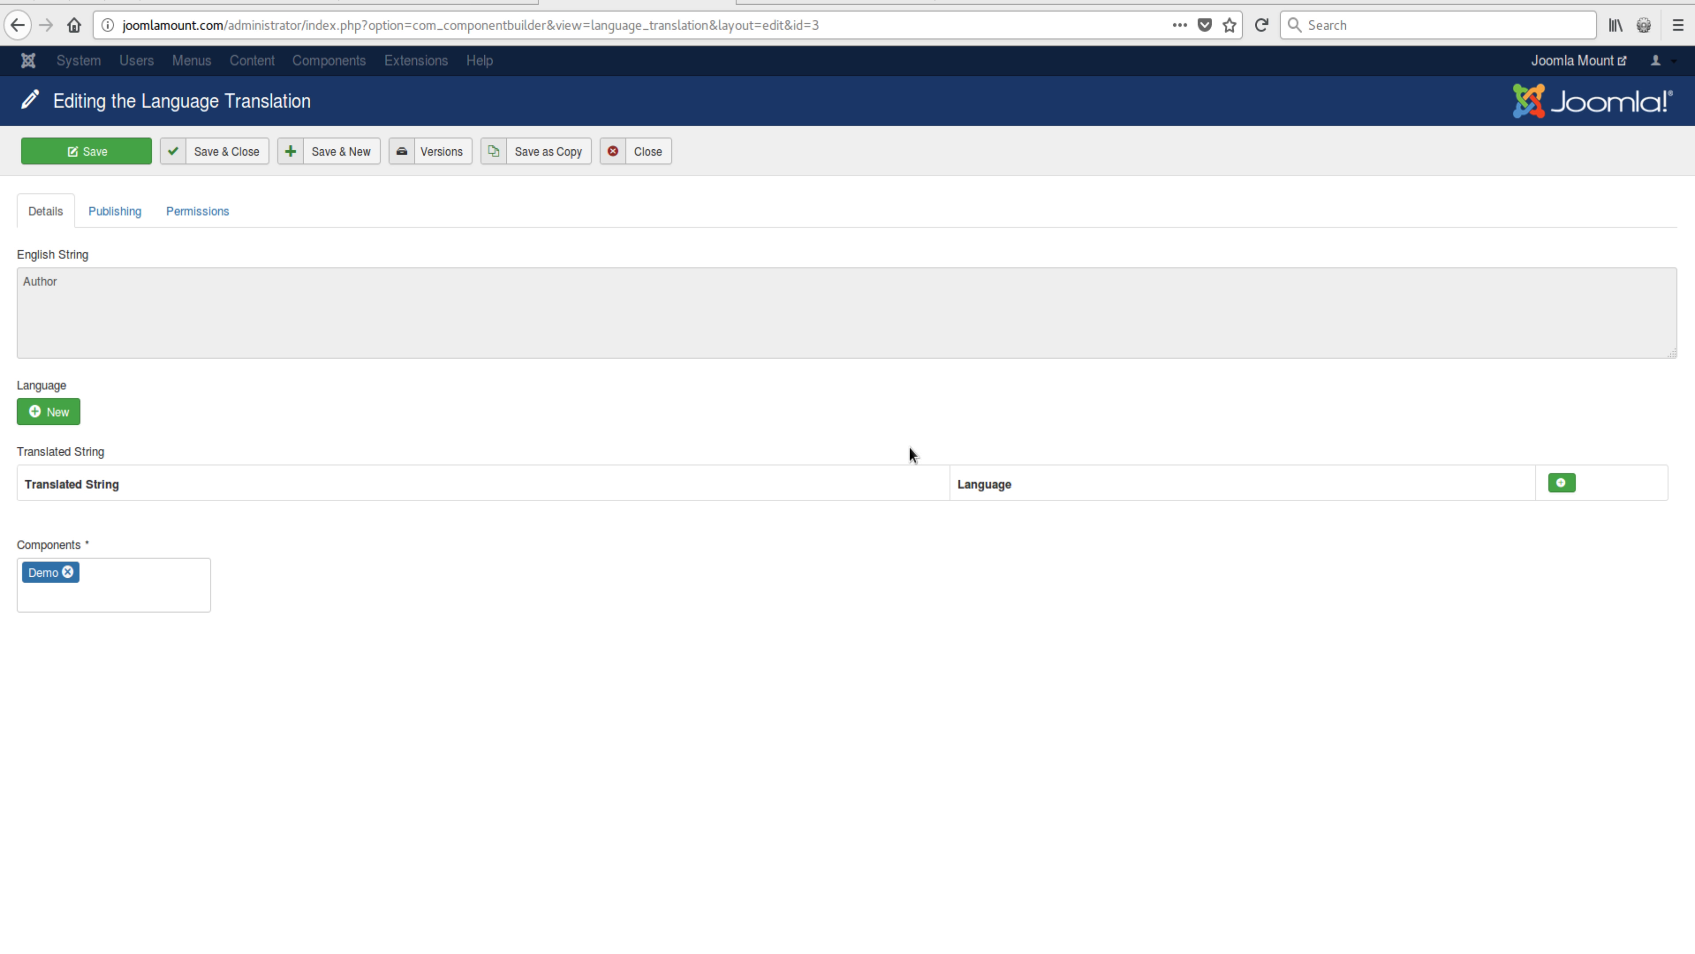
# Step: Add a new translated string row for Author containing 'Outeur'
pyautogui.click(143, 581)
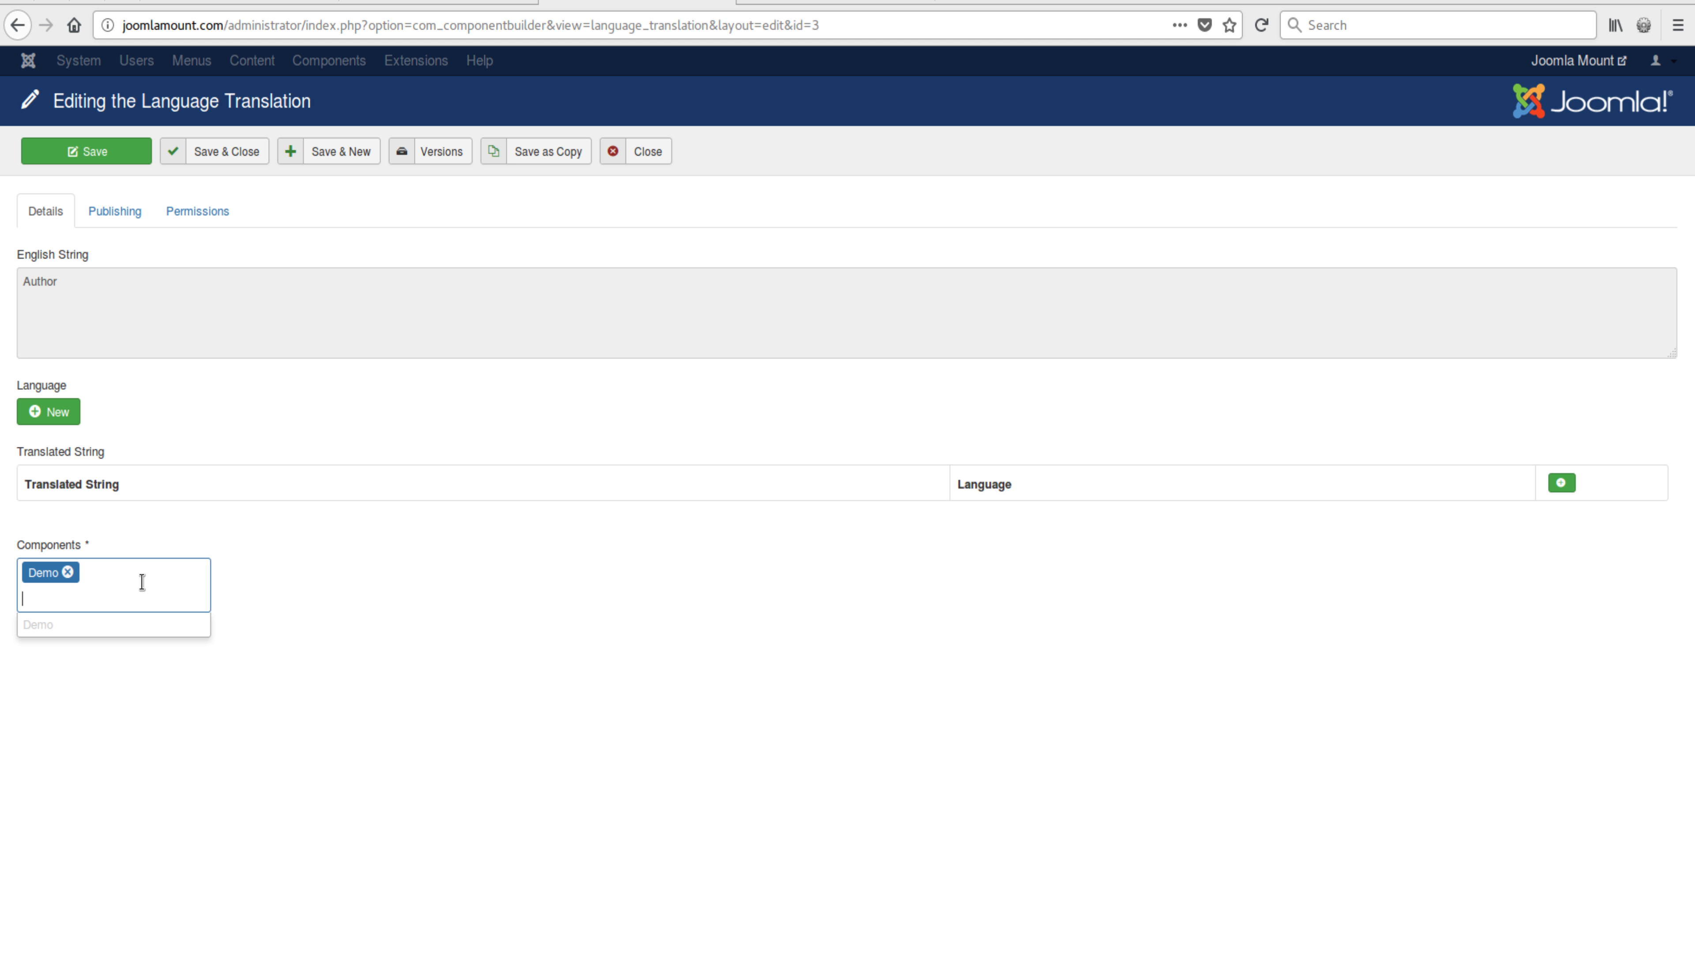
pyautogui.click(197, 533)
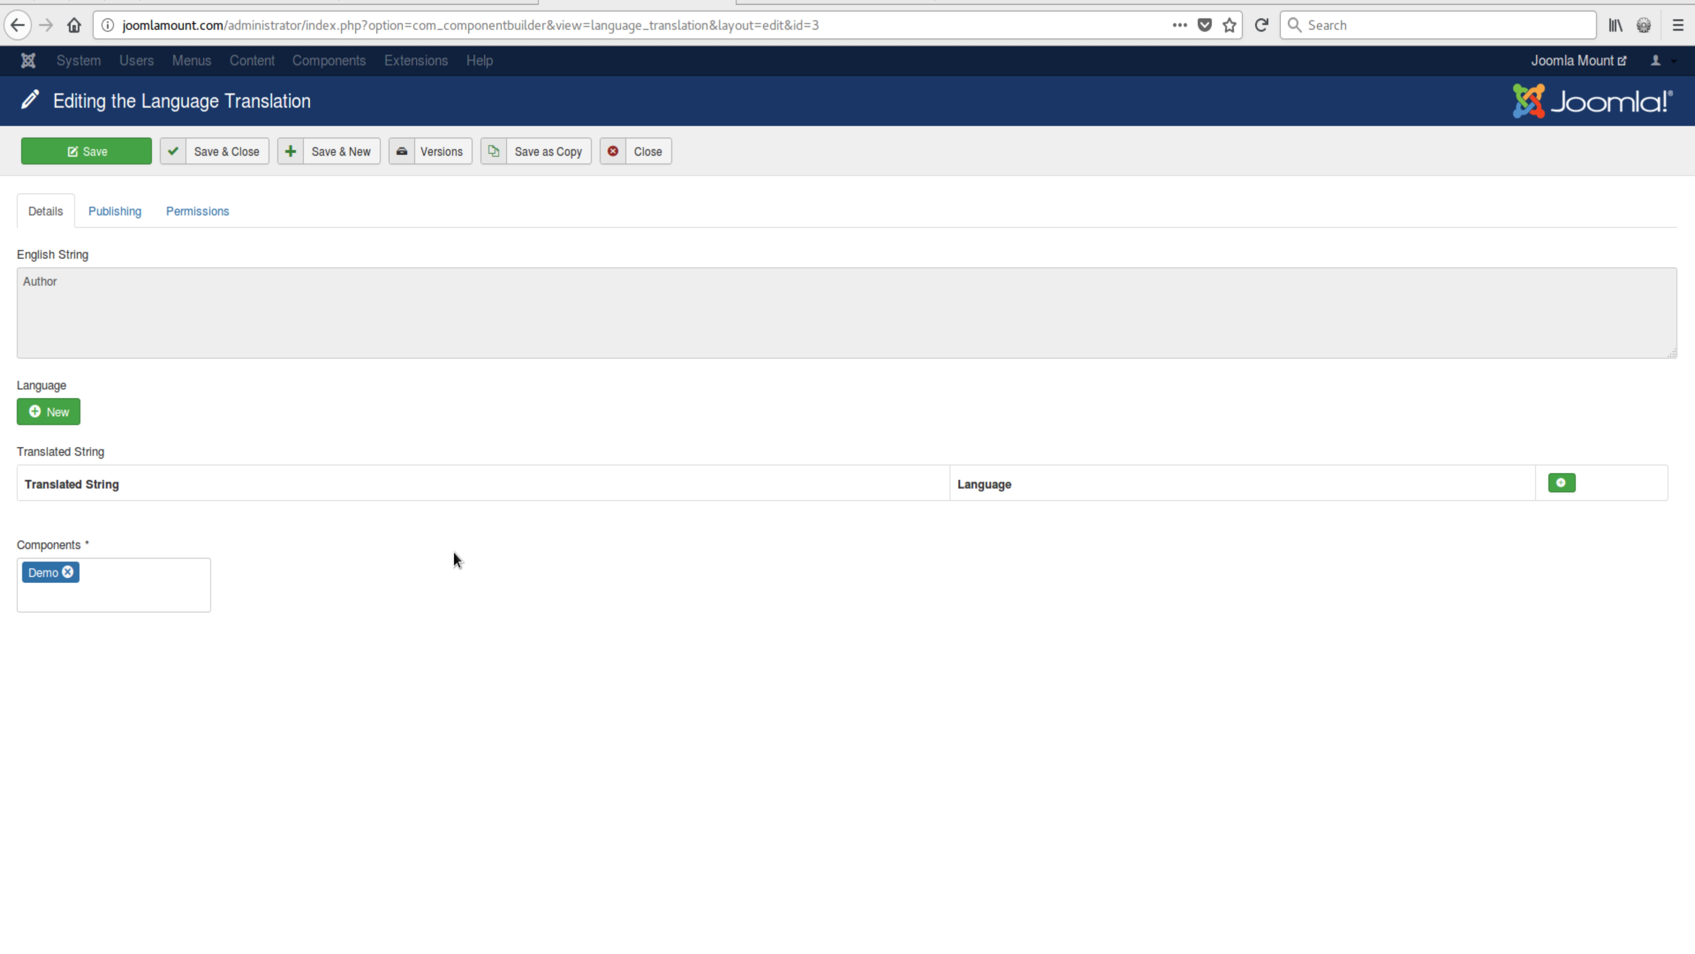
pyautogui.click(1571, 488)
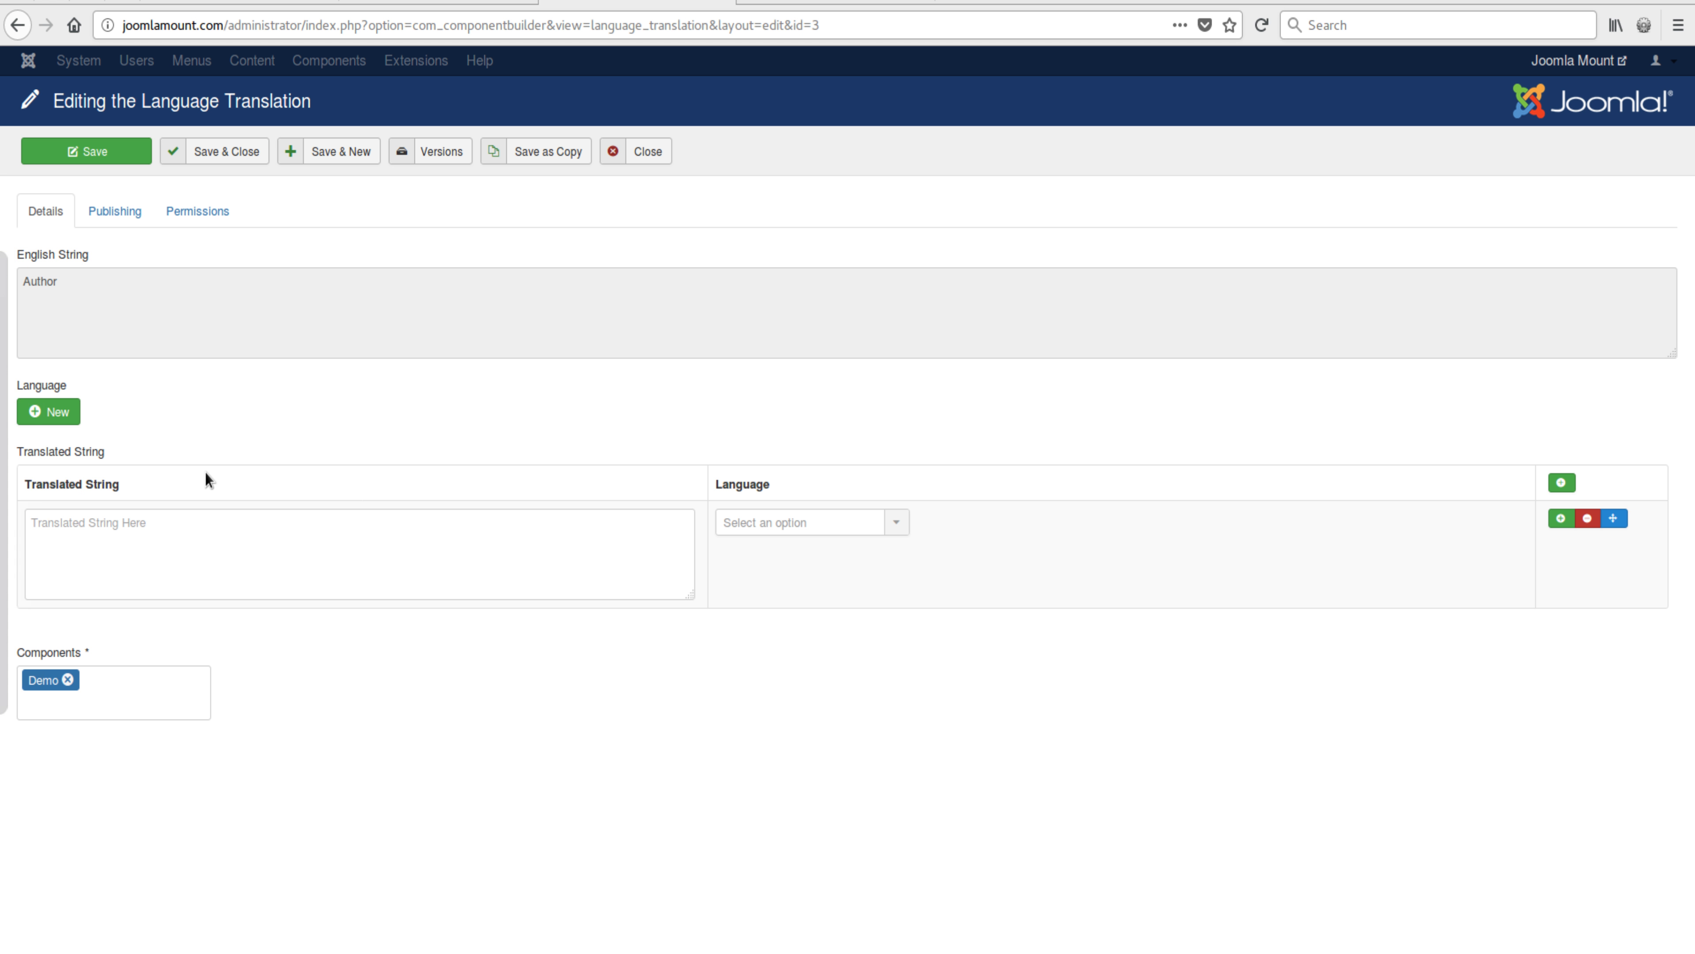
pyautogui.click(274, 539)
pyautogui.write('S')
pyautogui.press('BackSpace')
pyautogui.write('Outeur')
pyautogui.click(594, 676)
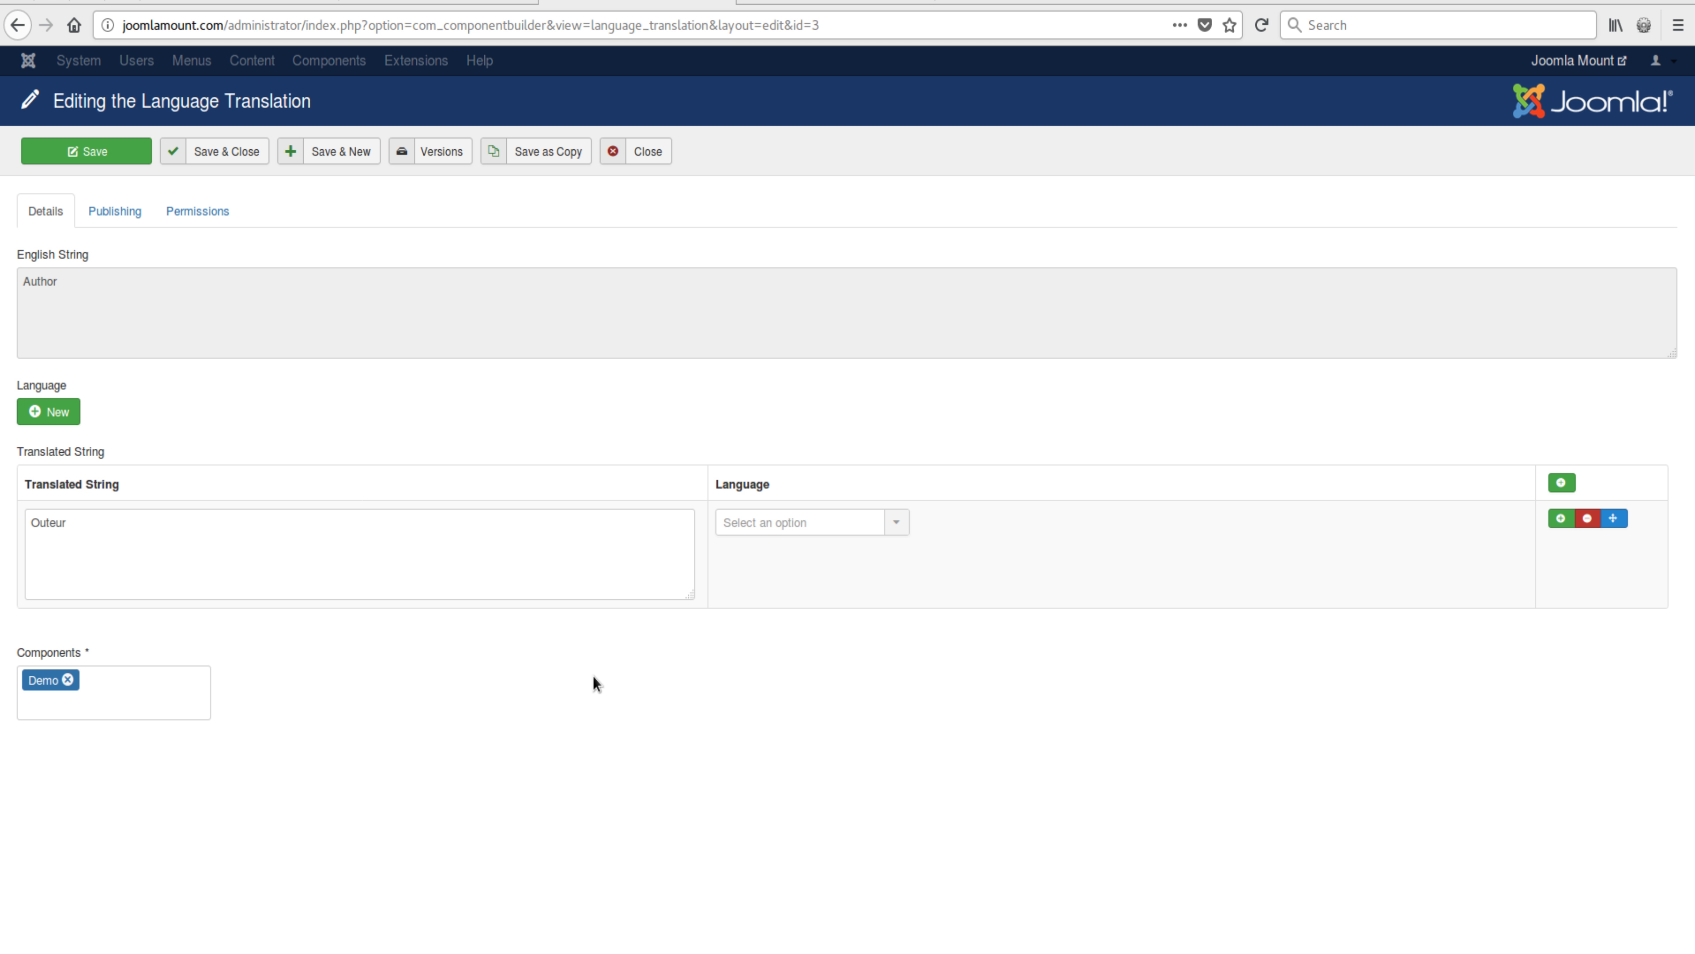
pyautogui.moveTo(72, 523); pyautogui.dragTo(4, 521)
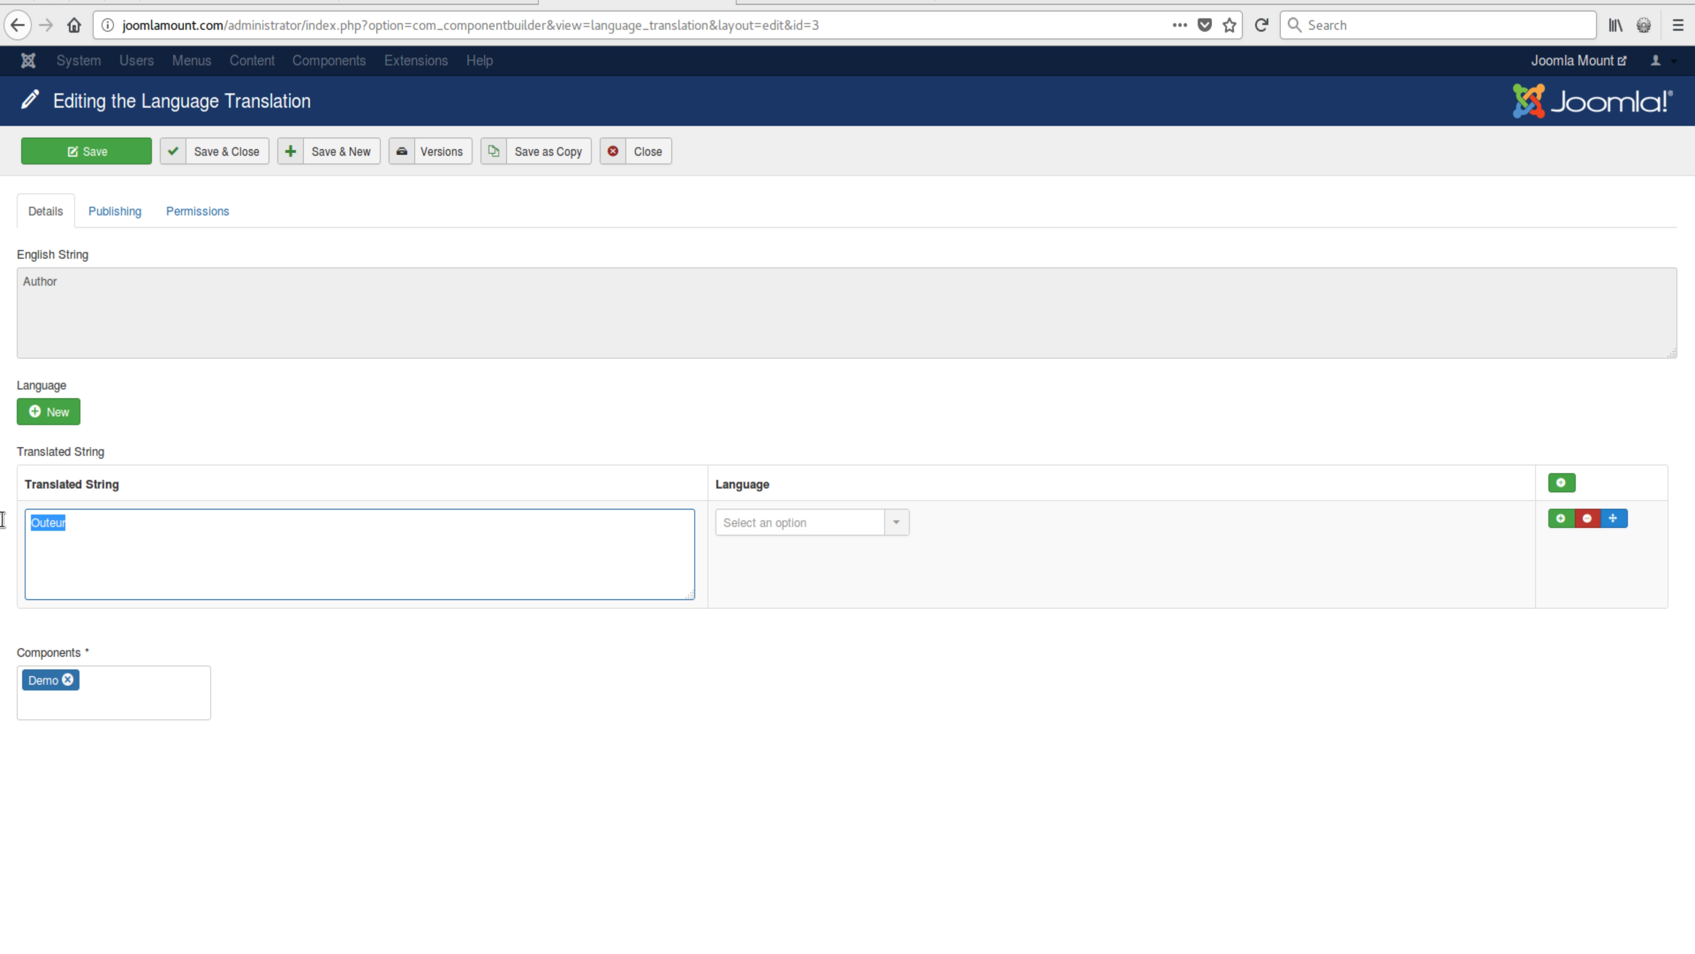
# Step: Assign Afrikaans (af-ZA) as the language of the Outeur translation and save and close
pyautogui.click(726, 431)
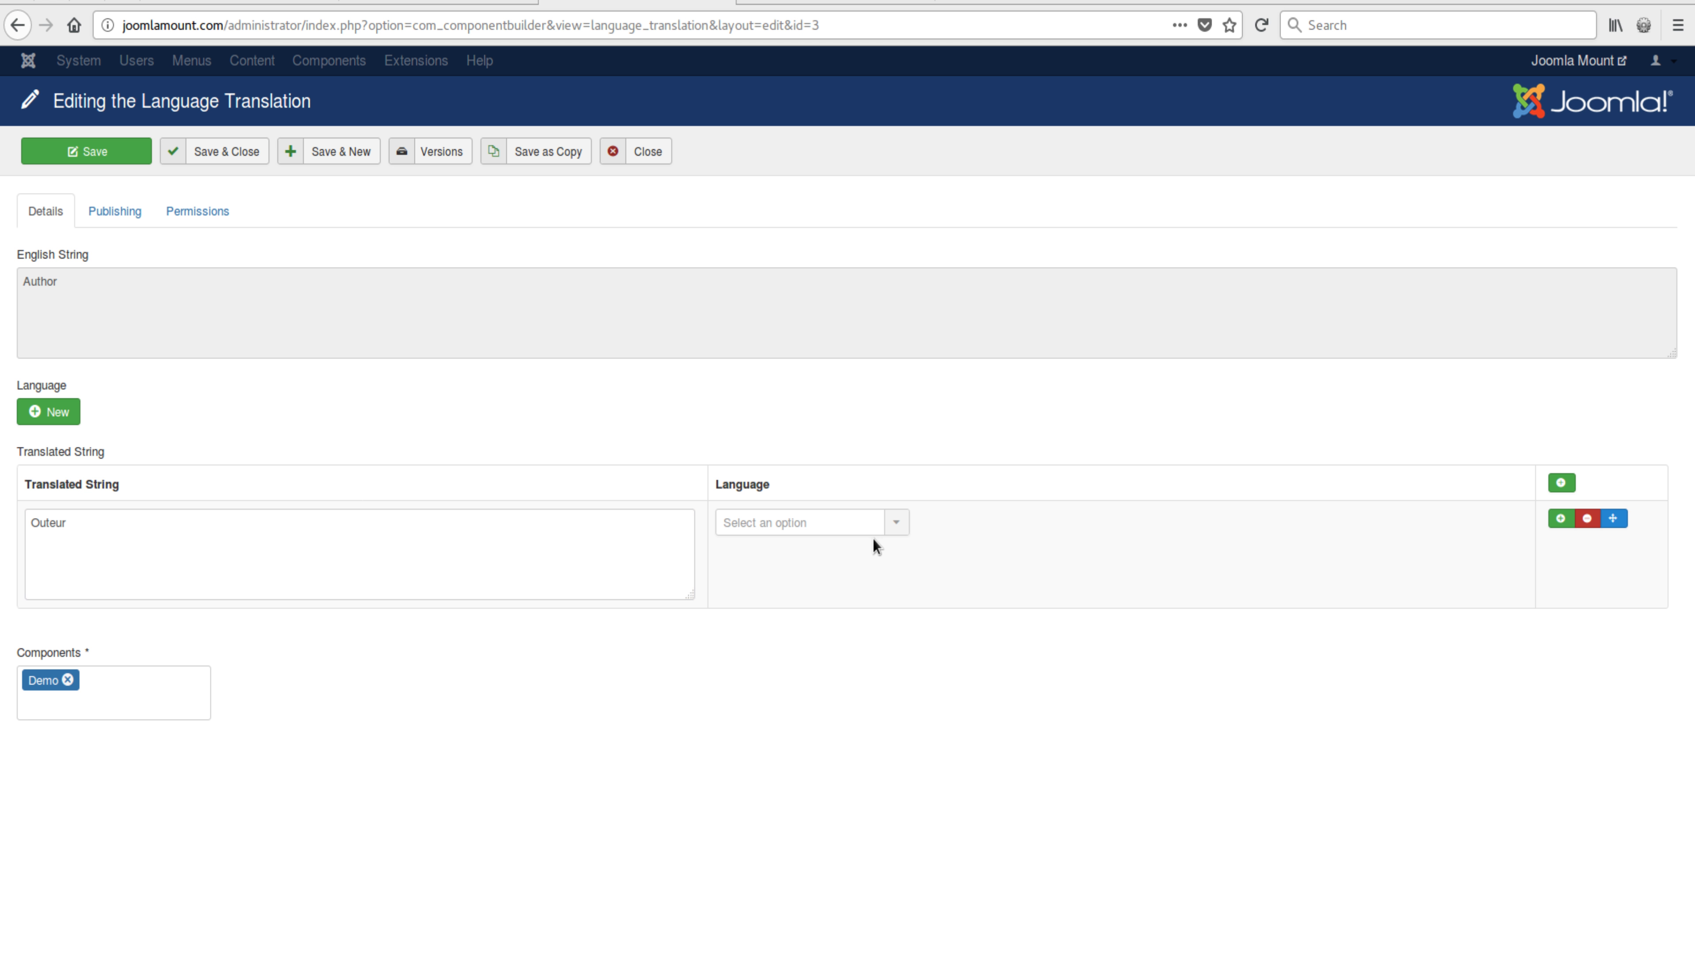
pyautogui.click(840, 523)
pyautogui.click(744, 575)
pyautogui.click(214, 151)
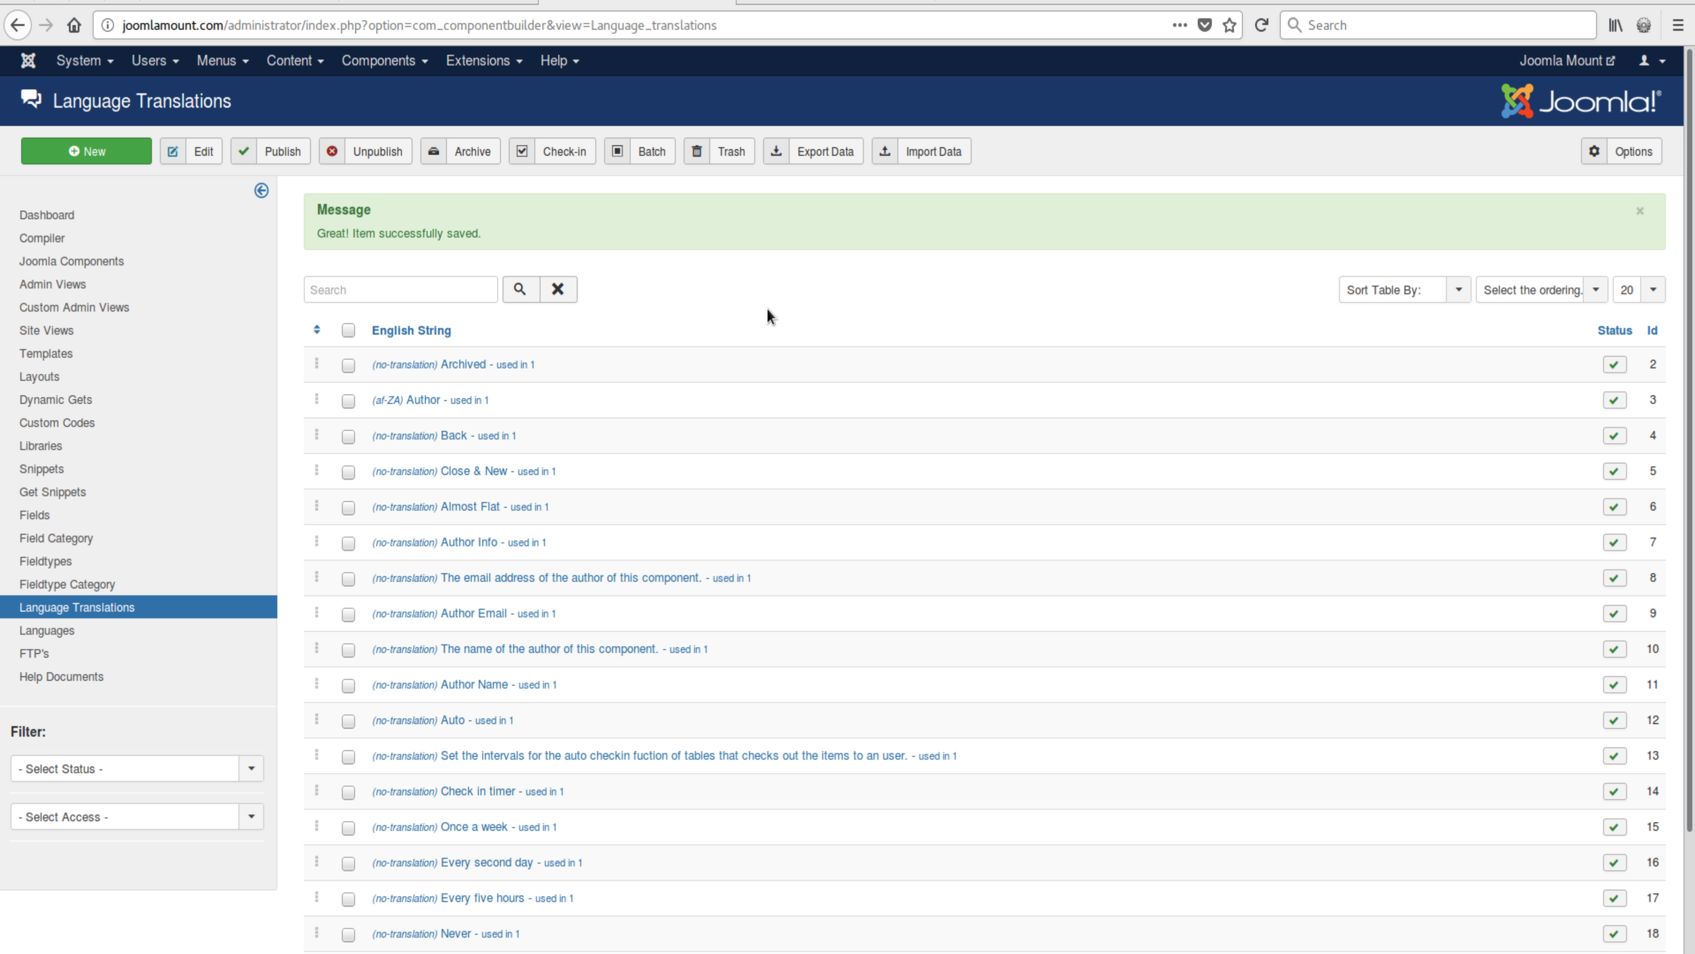
# Step: Tick the six demo strings: Archived, Author, Back, Close & New, Almost Flat and Author Info
pyautogui.click(348, 472)
pyautogui.click(349, 437)
pyautogui.click(348, 402)
pyautogui.click(350, 366)
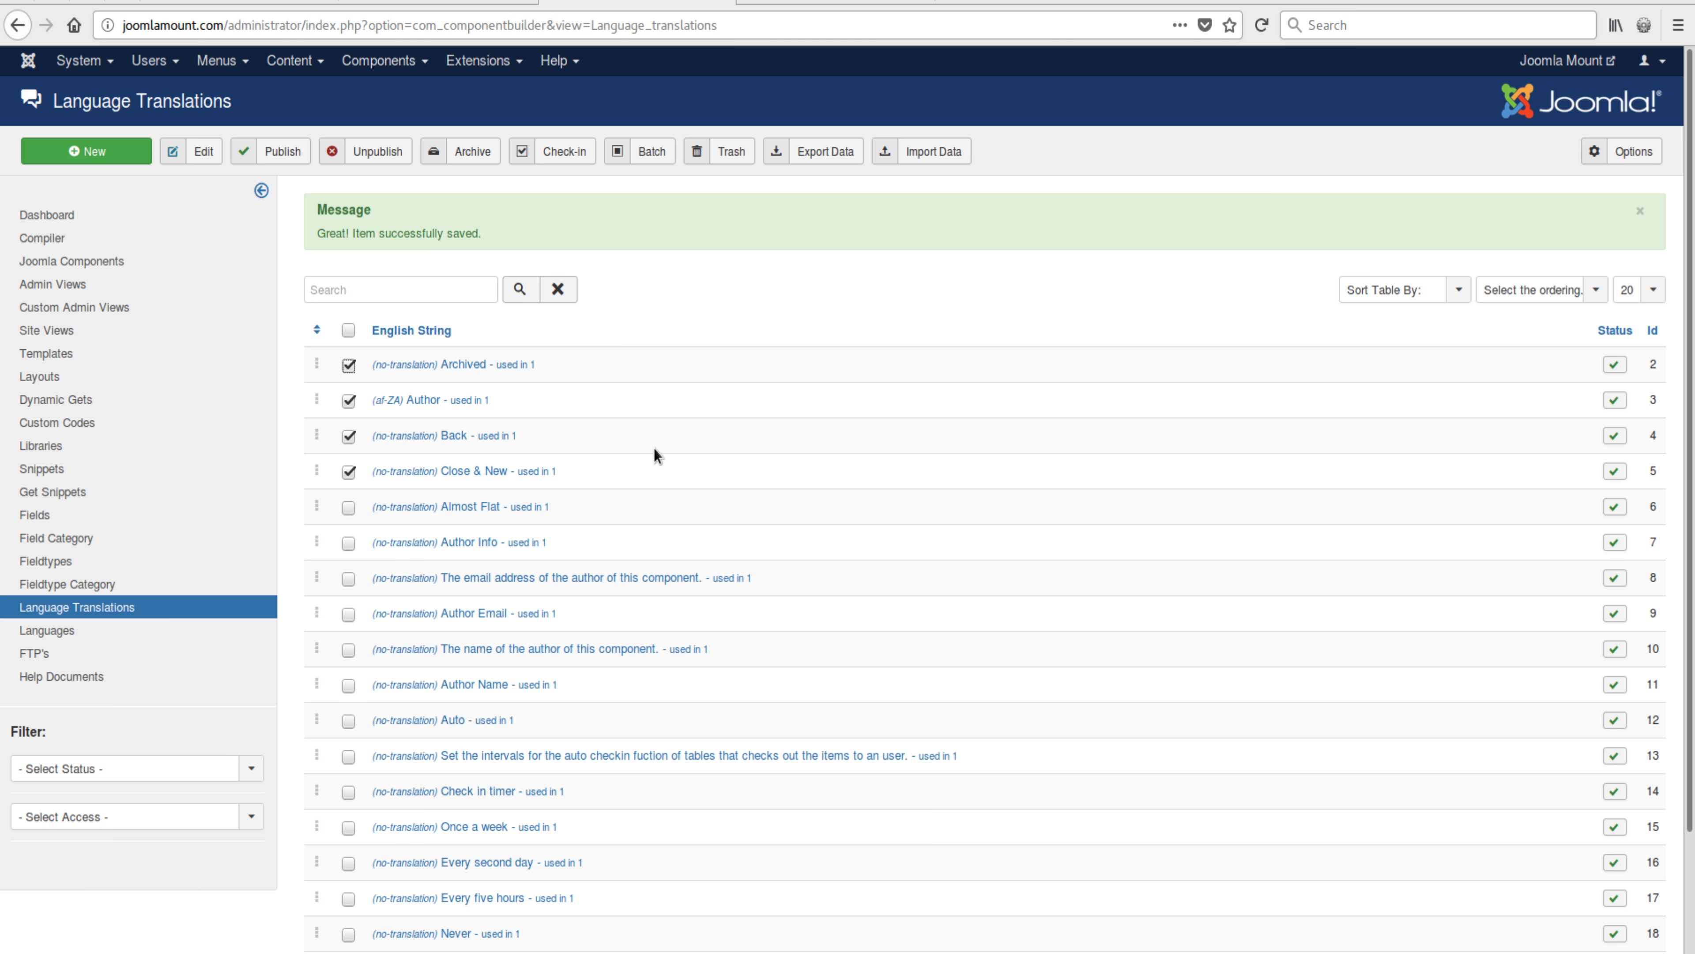
pyautogui.click(348, 401)
pyautogui.click(348, 401)
pyautogui.click(348, 508)
pyautogui.click(348, 543)
# Step: Export the ticked strings and open the exported file in LibreOffice Calc
pyautogui.click(832, 155)
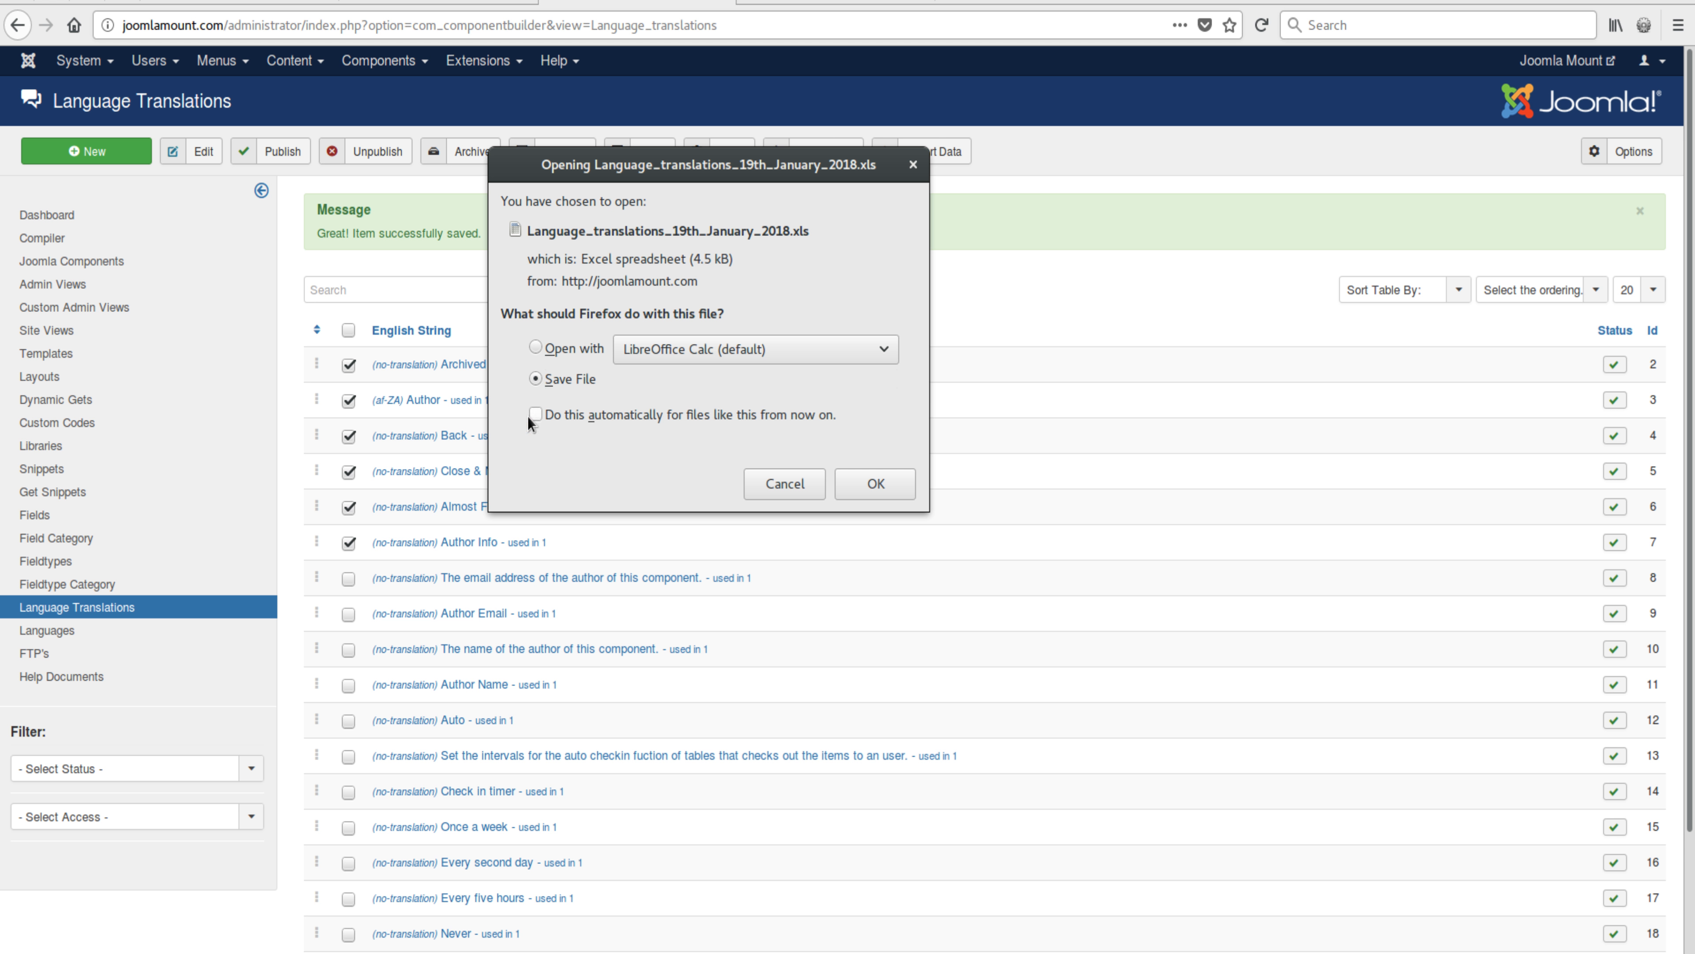
pyautogui.click(898, 484)
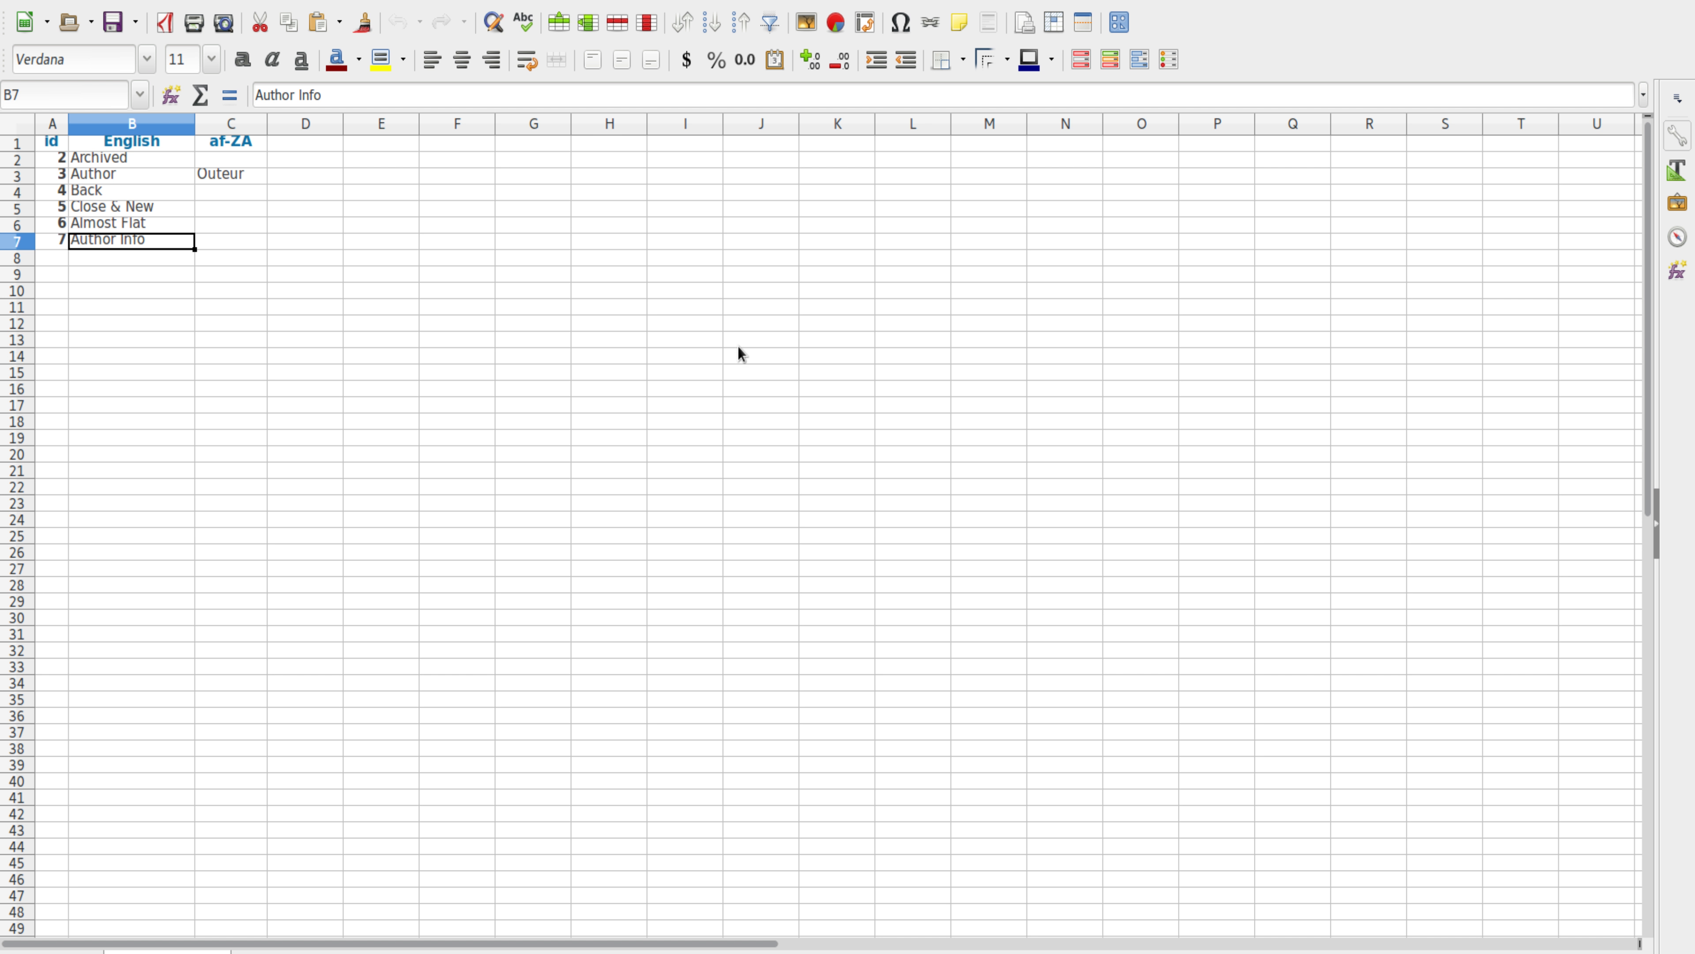
pyautogui.click(239, 150)
# Step: Widen column C so the af-ZA translations fit
pyautogui.click(222, 176)
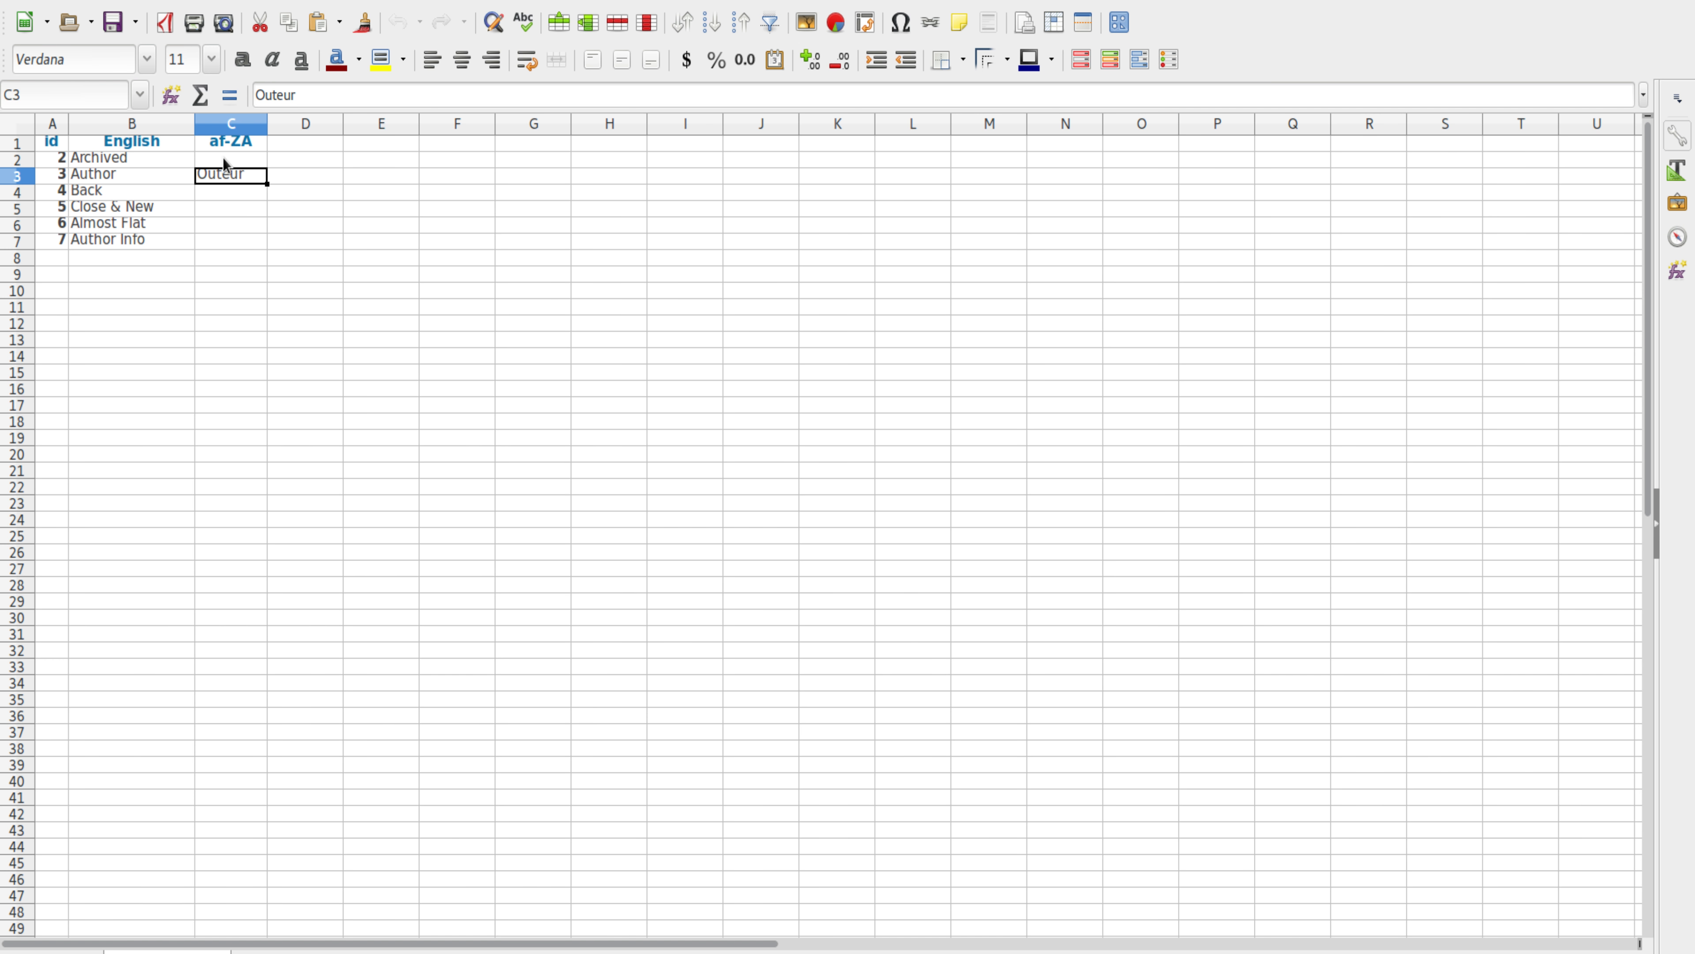
pyautogui.press('Up')
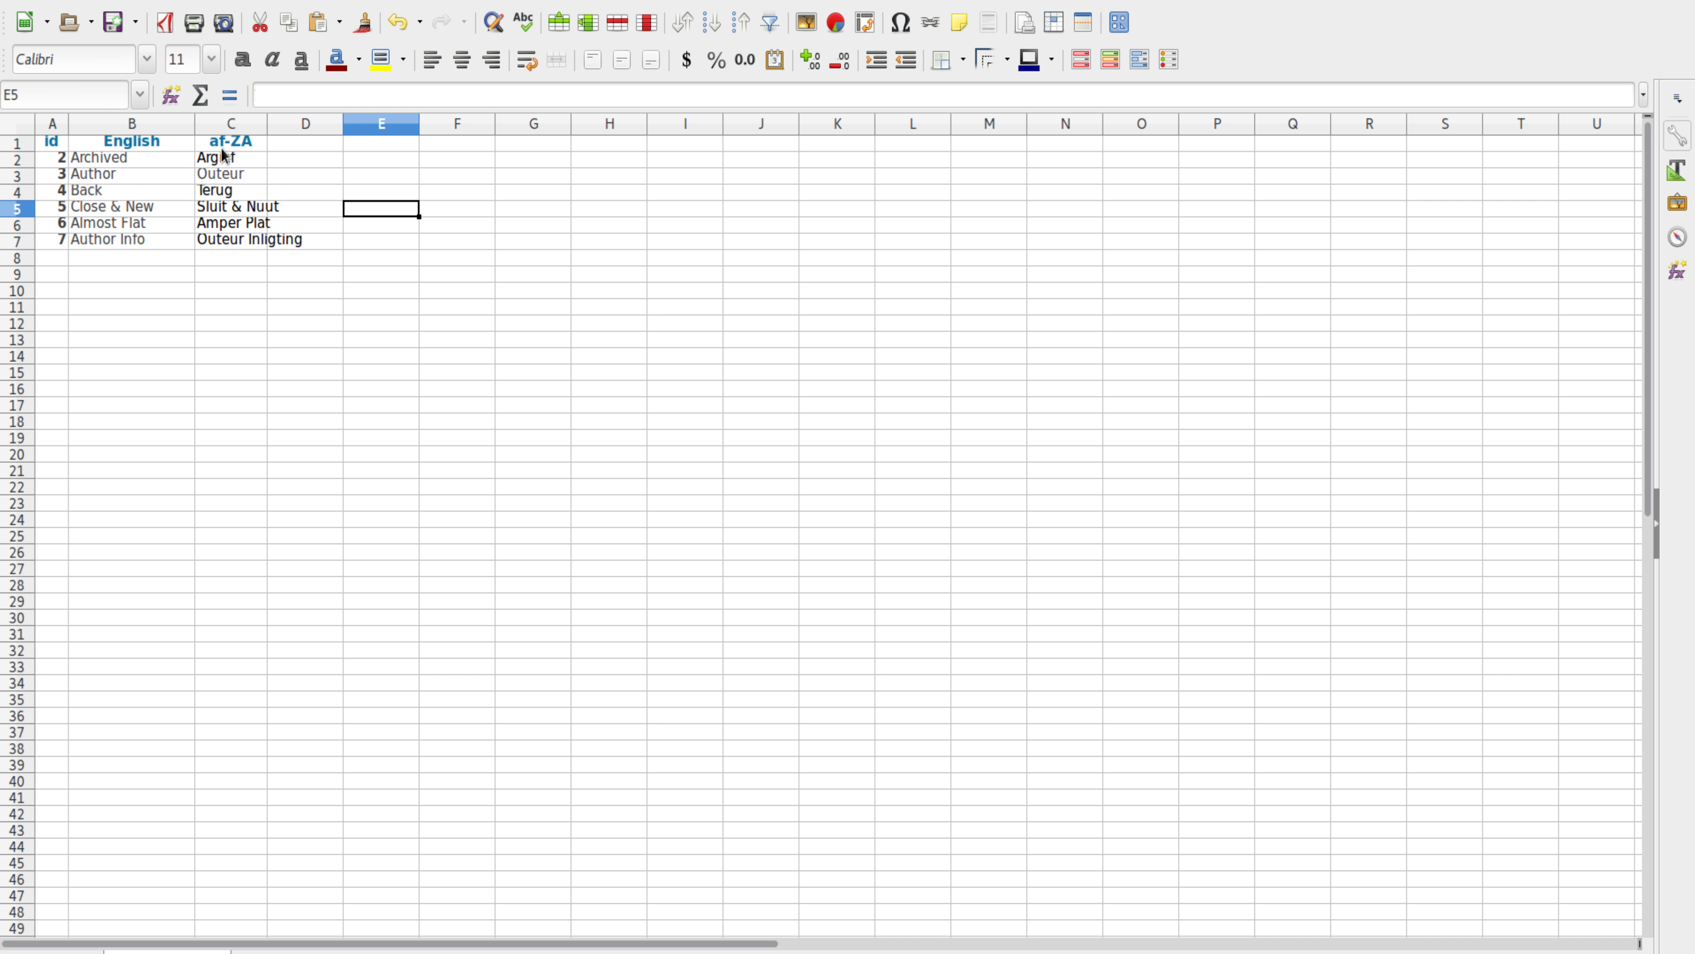
pyautogui.moveTo(268, 125); pyautogui.dragTo(326, 132)
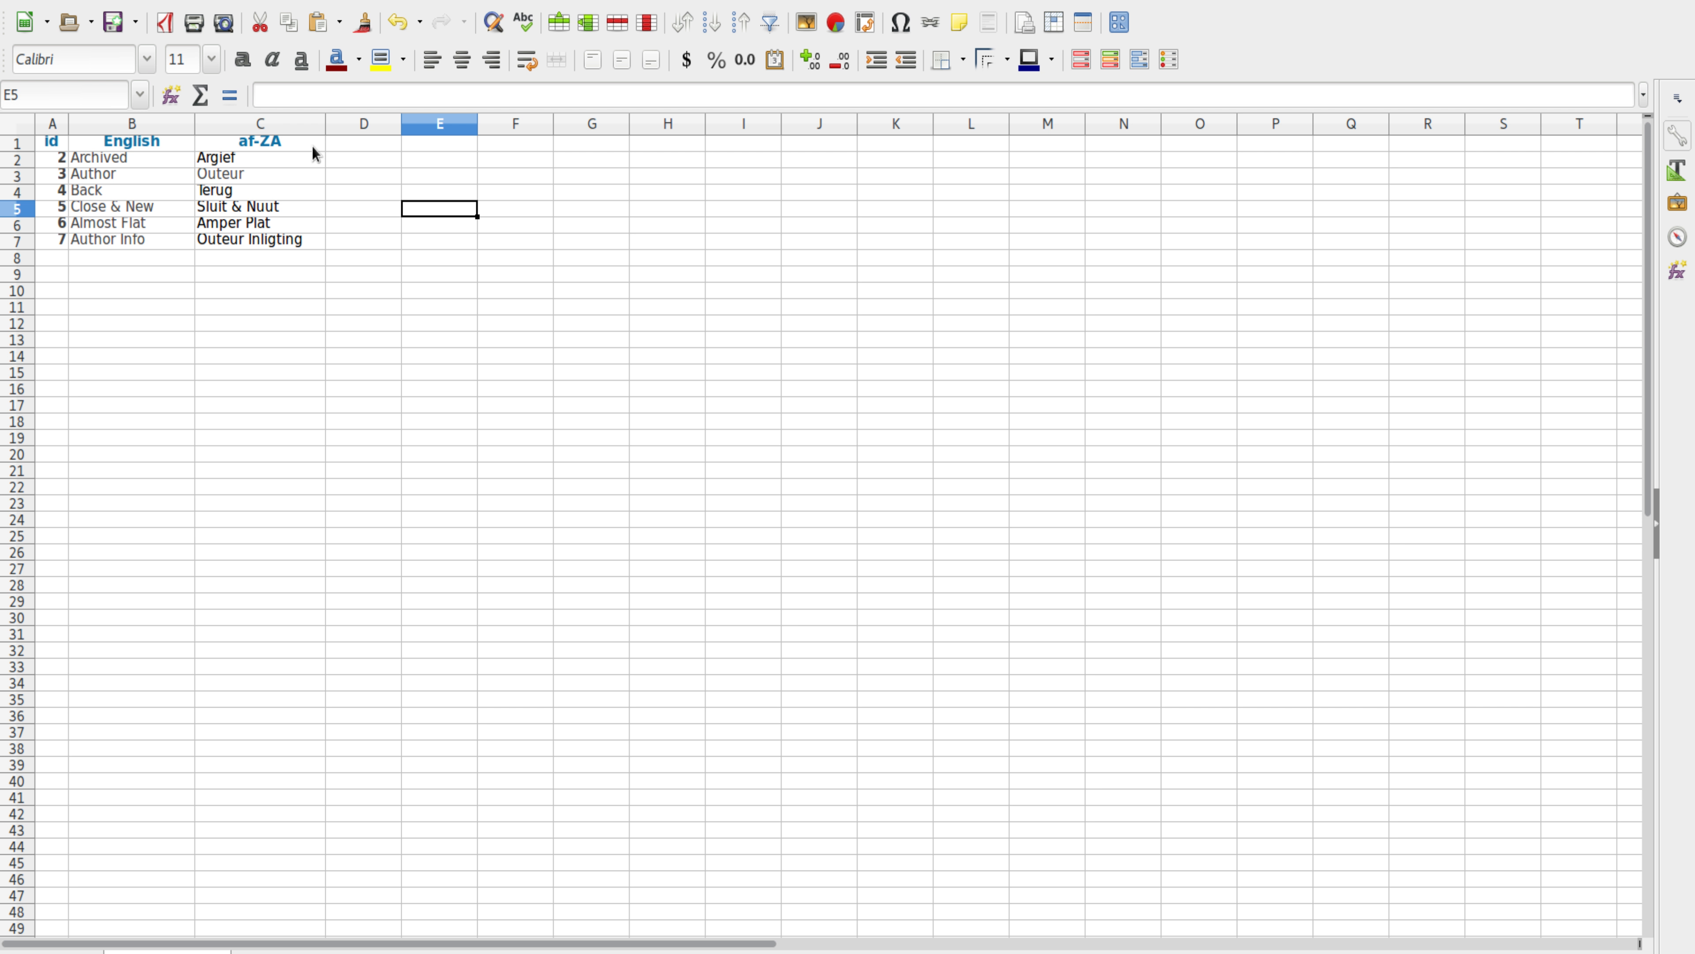
# Step: Review the af-ZA column, including the Outeur Inligting translation
pyautogui.click(307, 146)
pyautogui.click(419, 146)
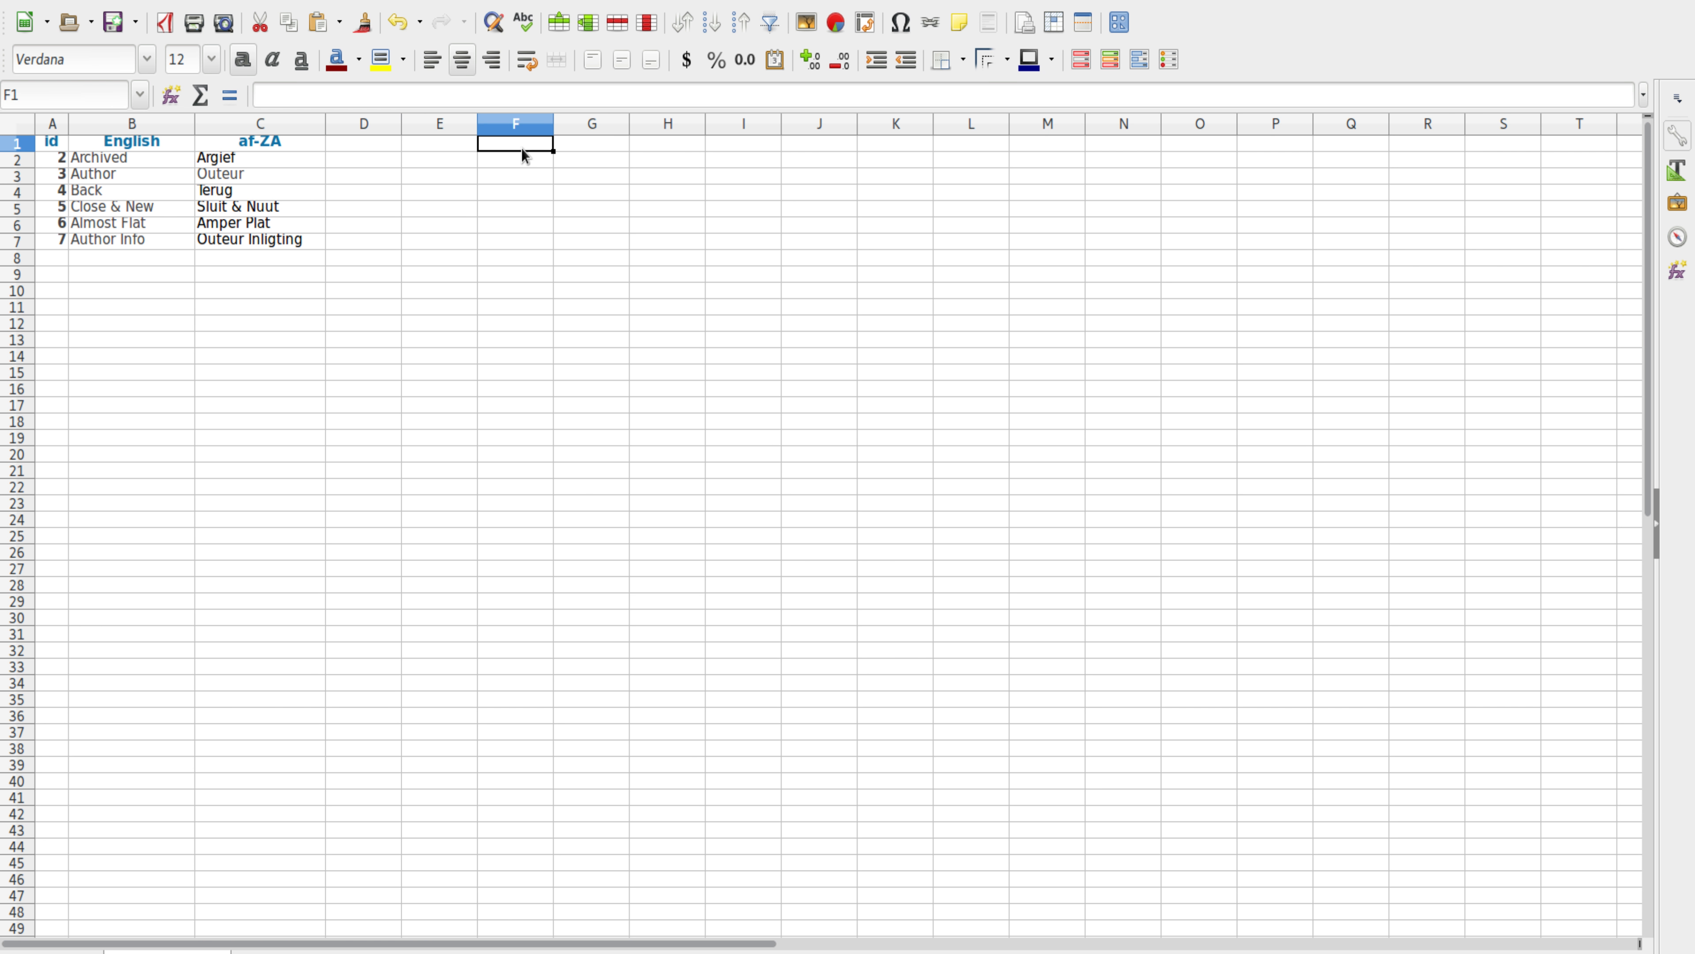
pyautogui.click(354, 130)
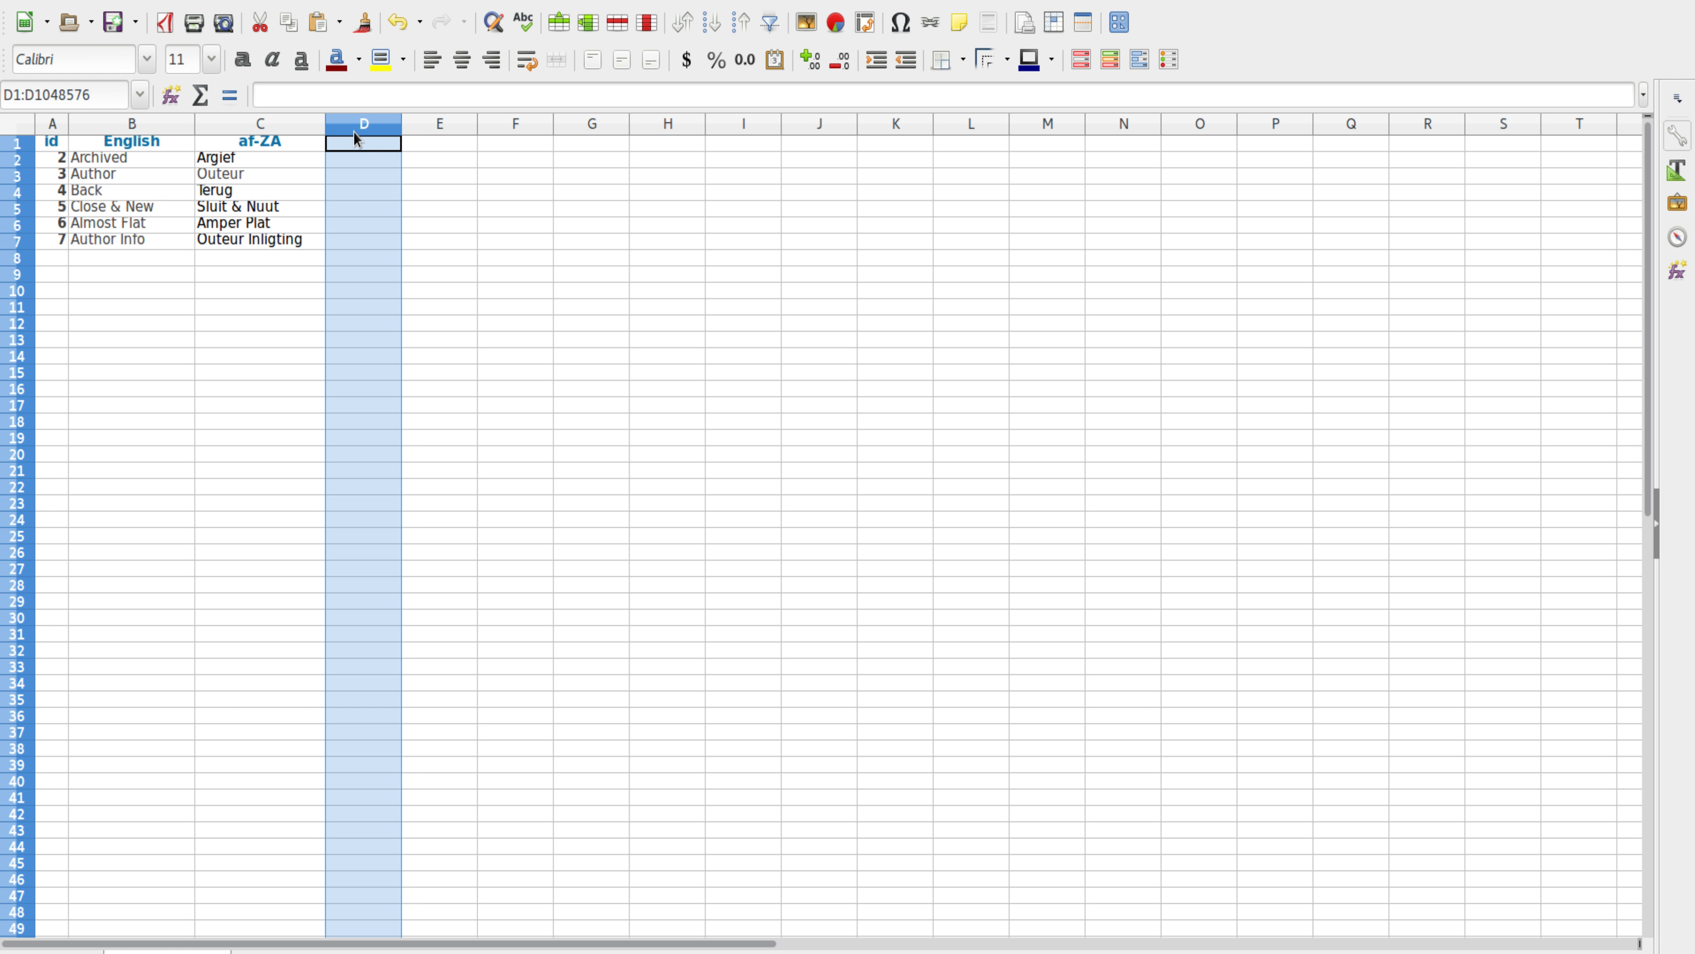
pyautogui.click(375, 140)
pyautogui.click(446, 145)
pyautogui.click(541, 140)
pyautogui.click(579, 130)
pyautogui.click(306, 147)
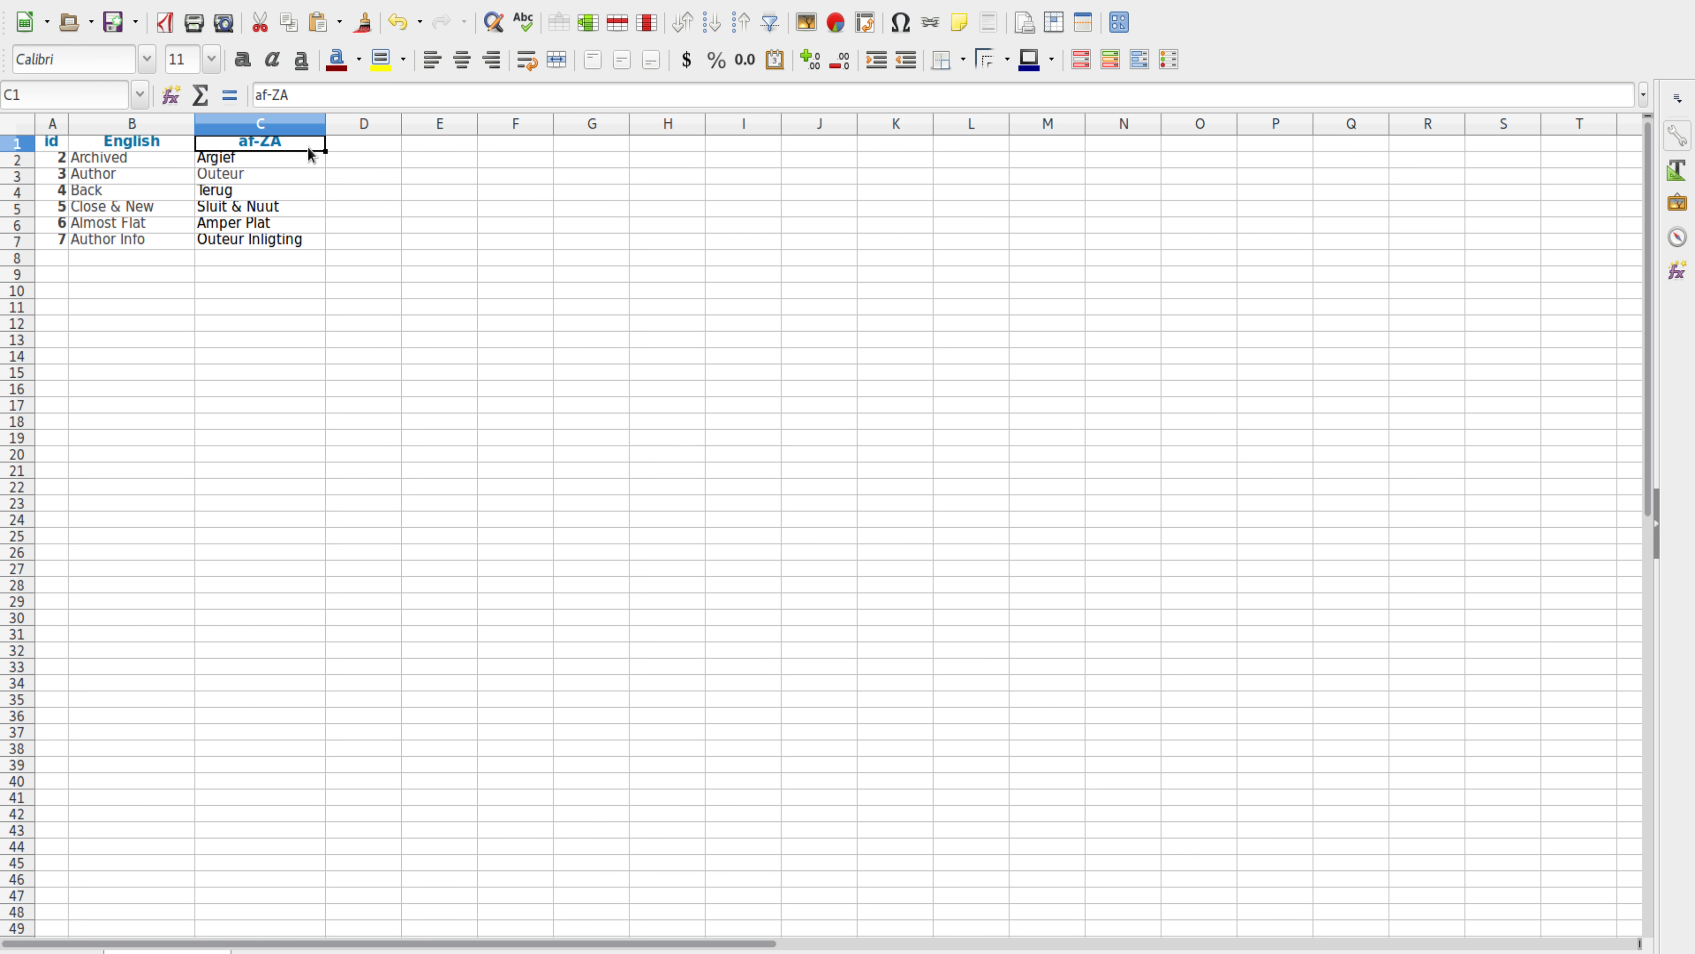
pyautogui.click(376, 144)
pyautogui.click(261, 143)
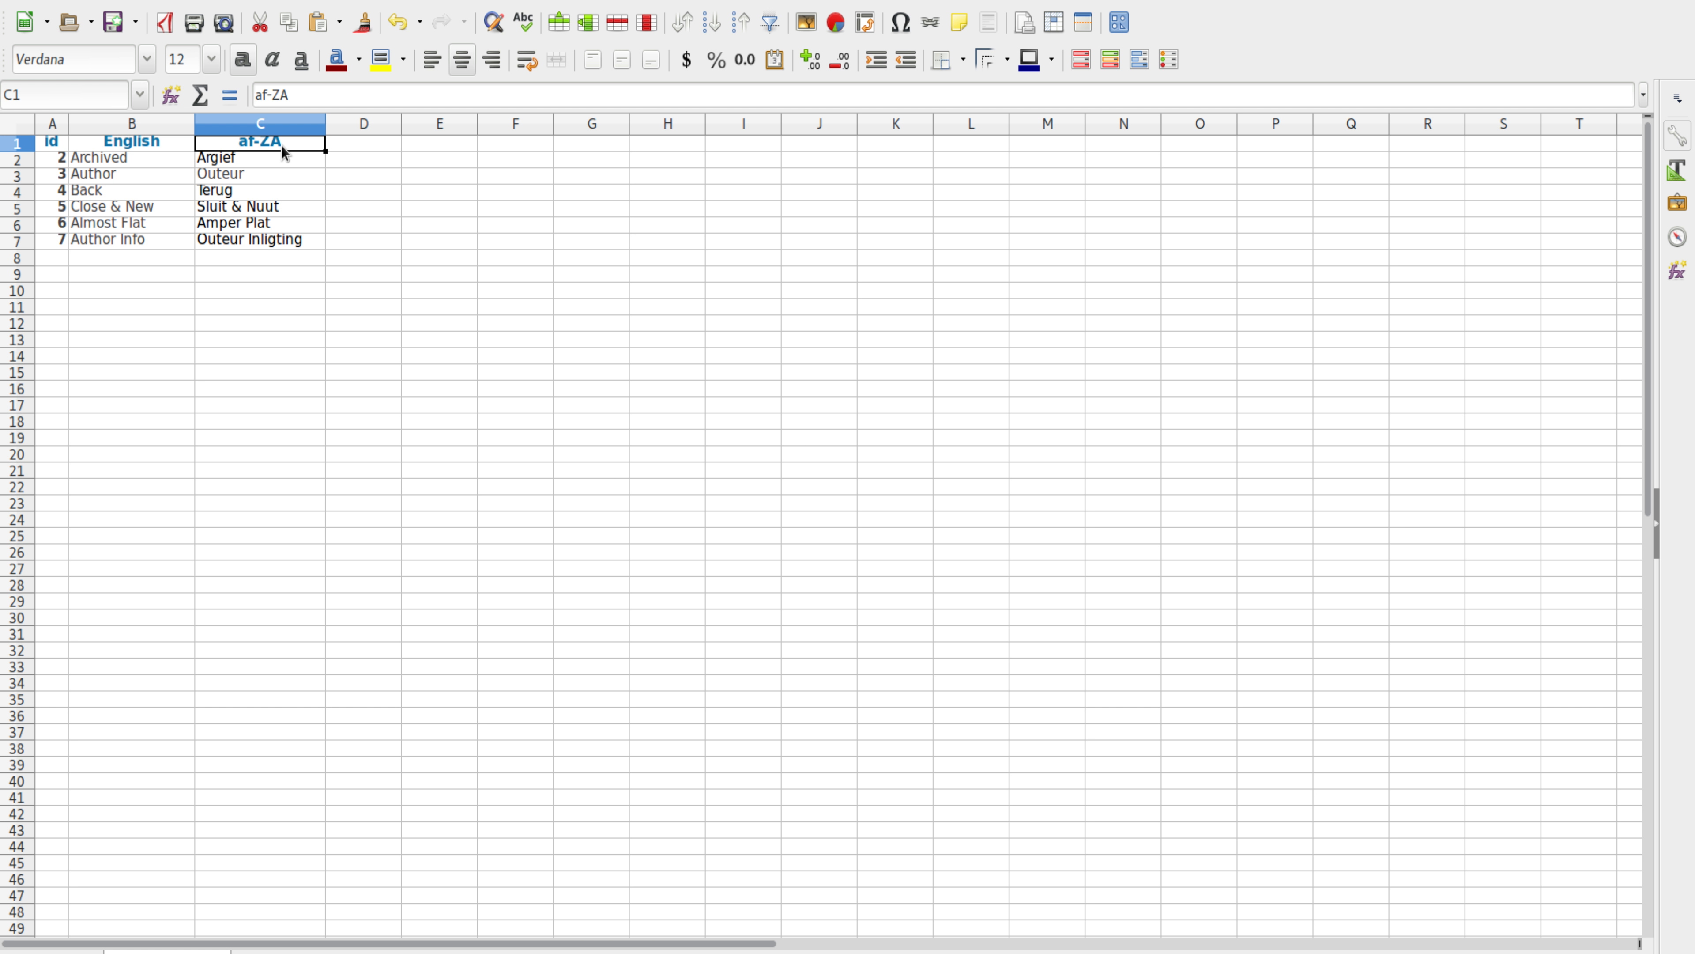
pyautogui.click(293, 241)
pyautogui.click(261, 141)
# Step: Inspect the English column's Close & New, Author and Back rows and their ids
pyautogui.click(130, 125)
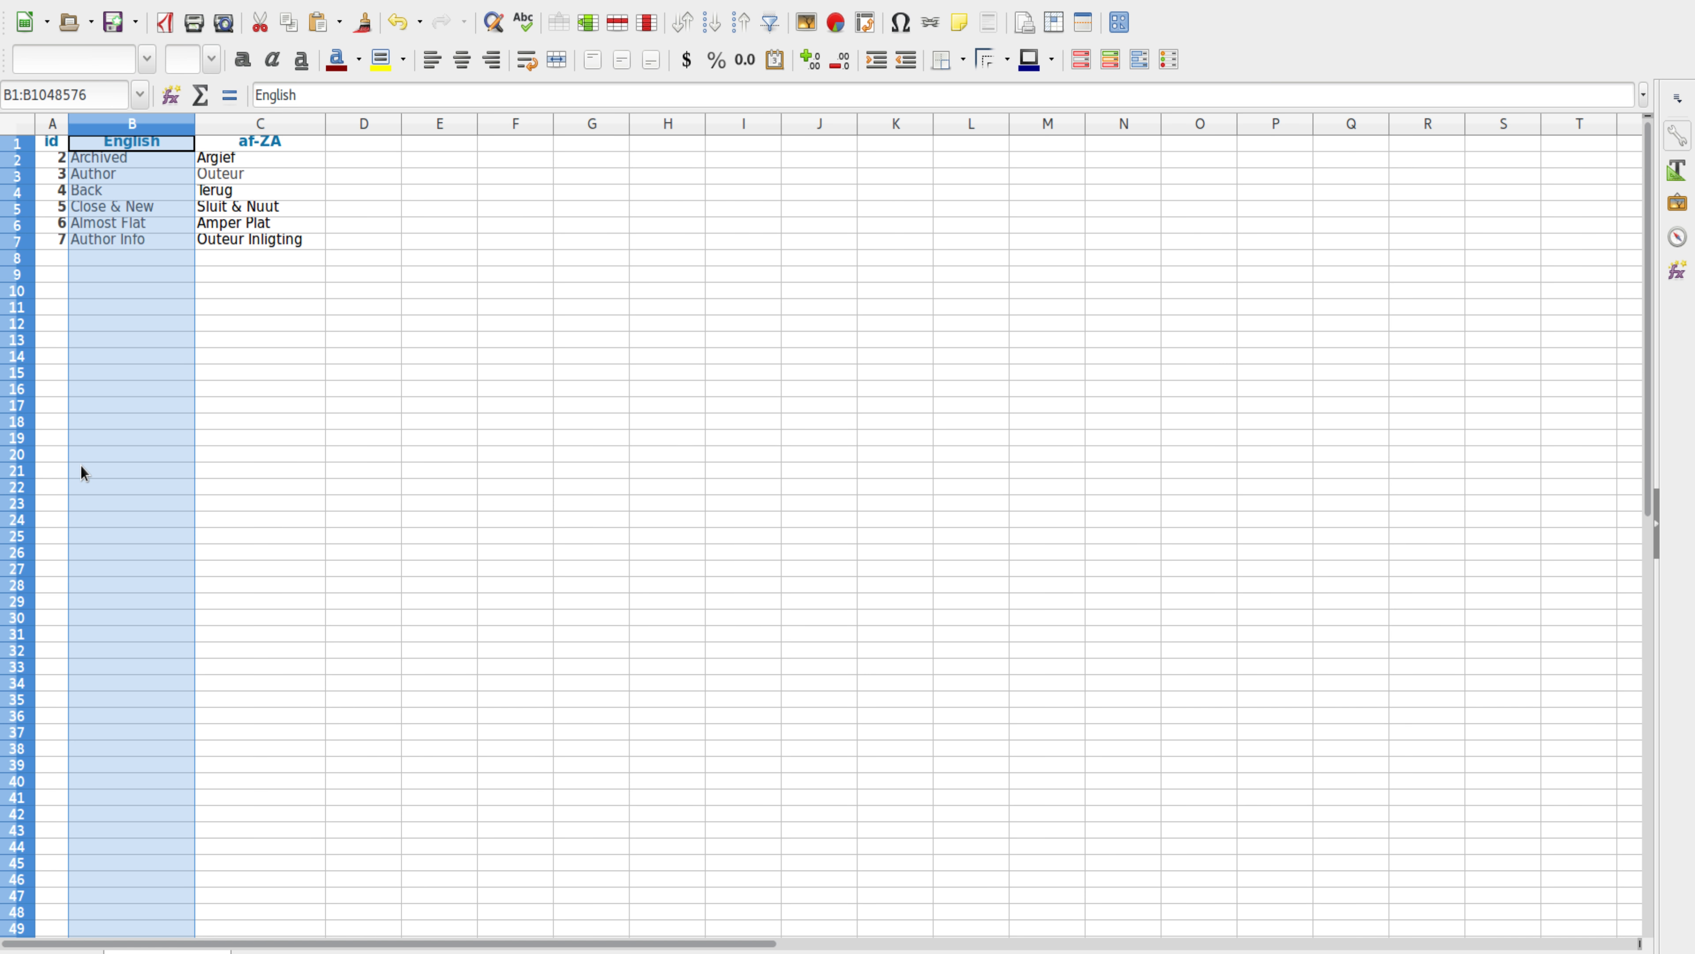
pyautogui.click(94, 213)
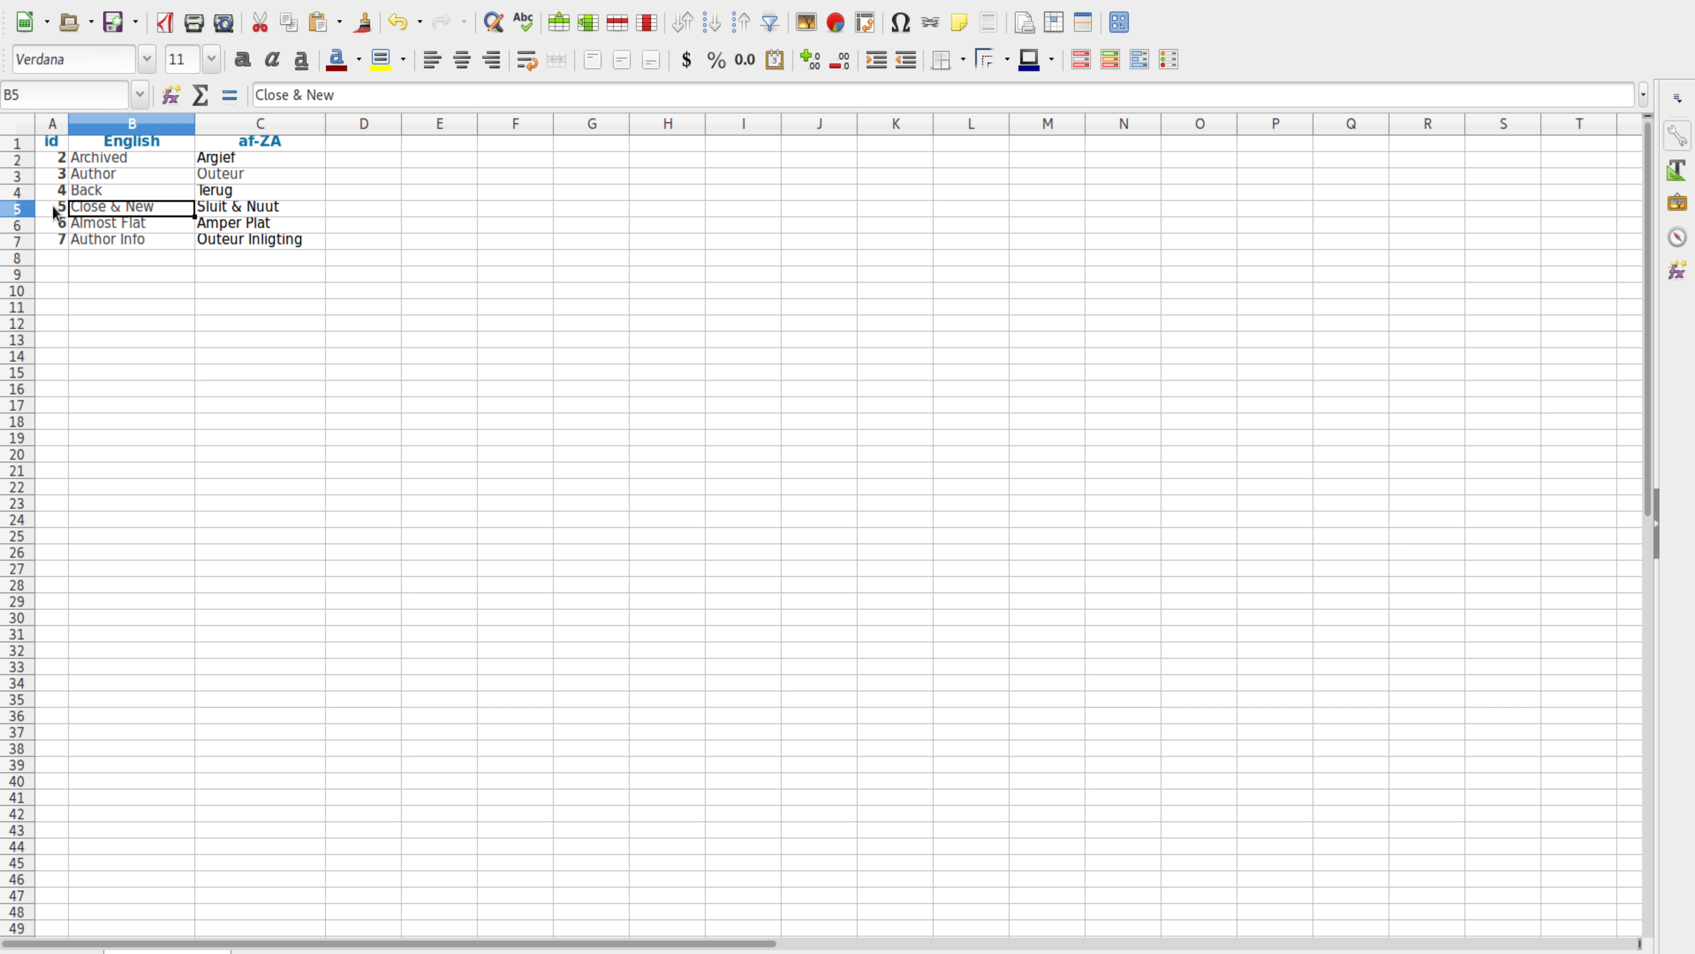
pyautogui.click(54, 207)
pyautogui.click(106, 208)
pyautogui.click(92, 177)
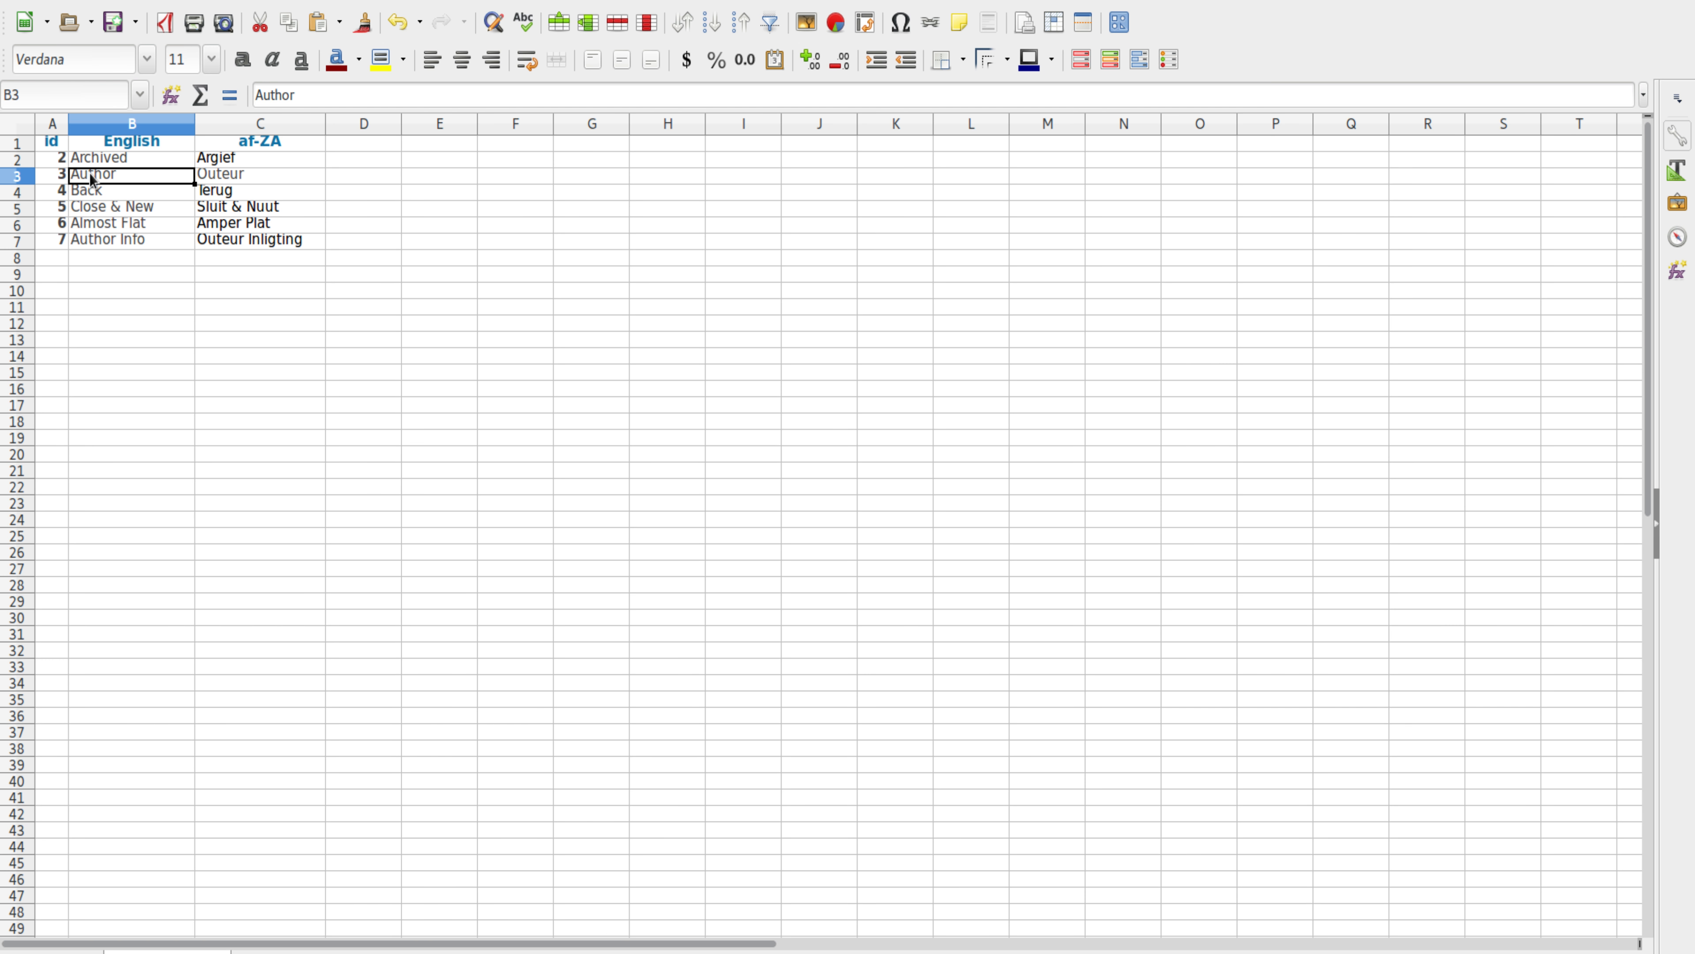
pyautogui.click(61, 179)
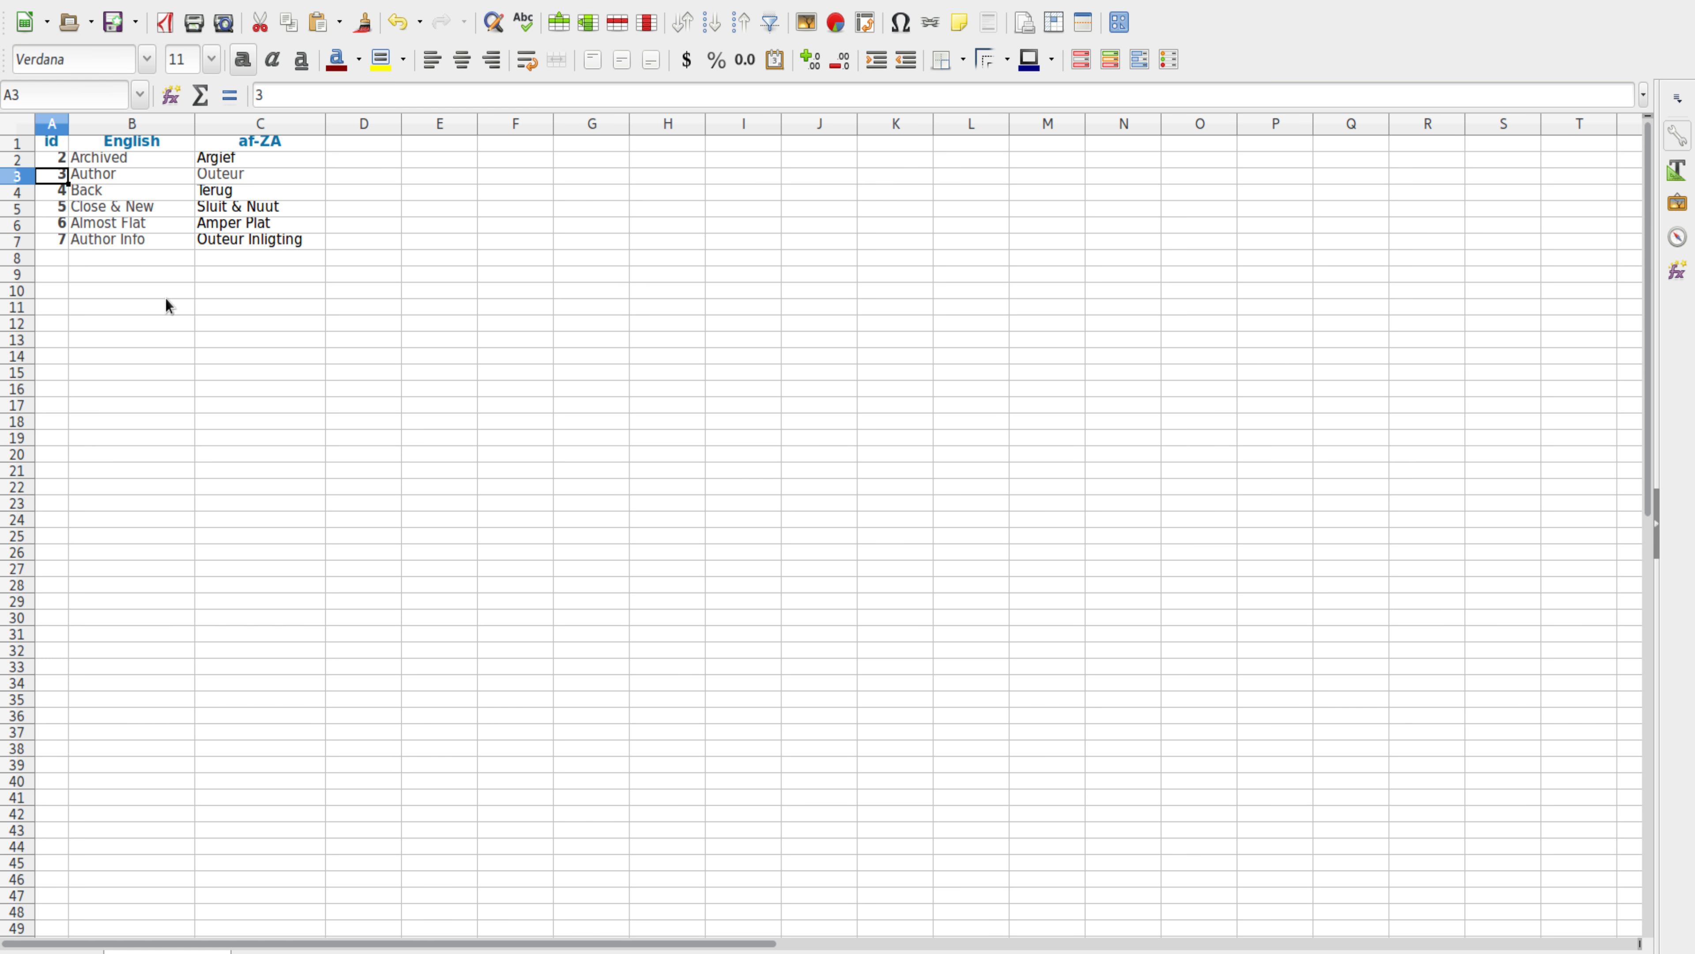
pyautogui.click(17, 176)
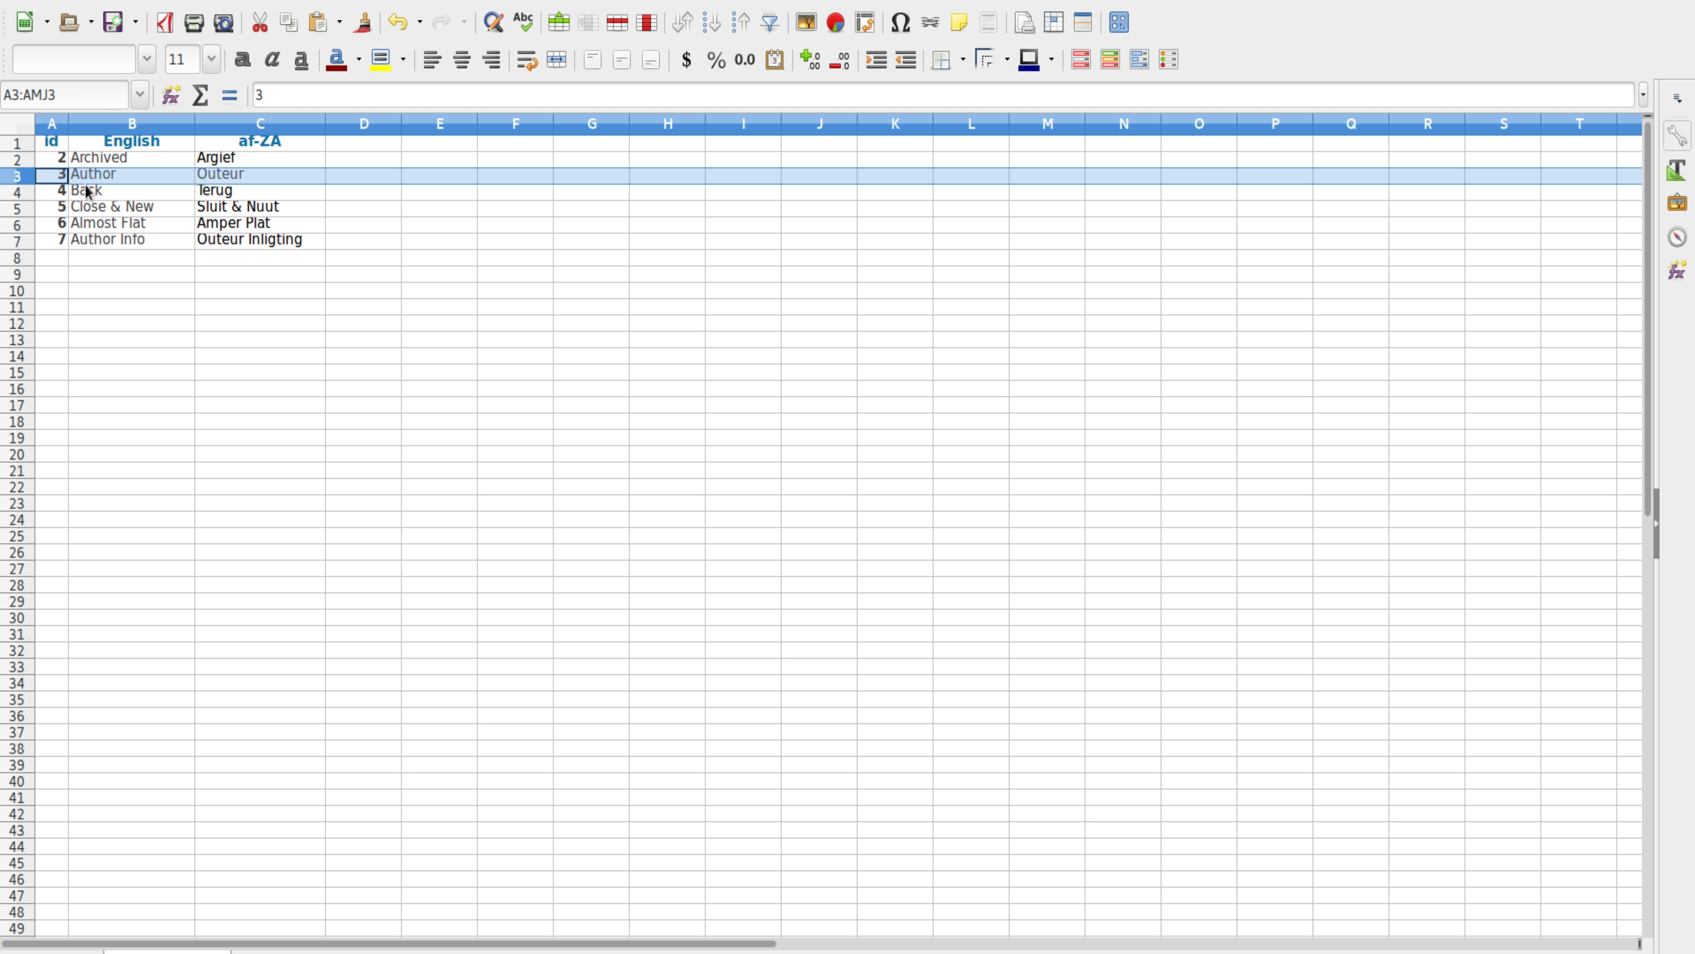
pyautogui.click(96, 192)
# Step: Change B4 to 'BackK', save as Excel 97-2003, and start Import Data in Joomla
pyautogui.click(309, 95)
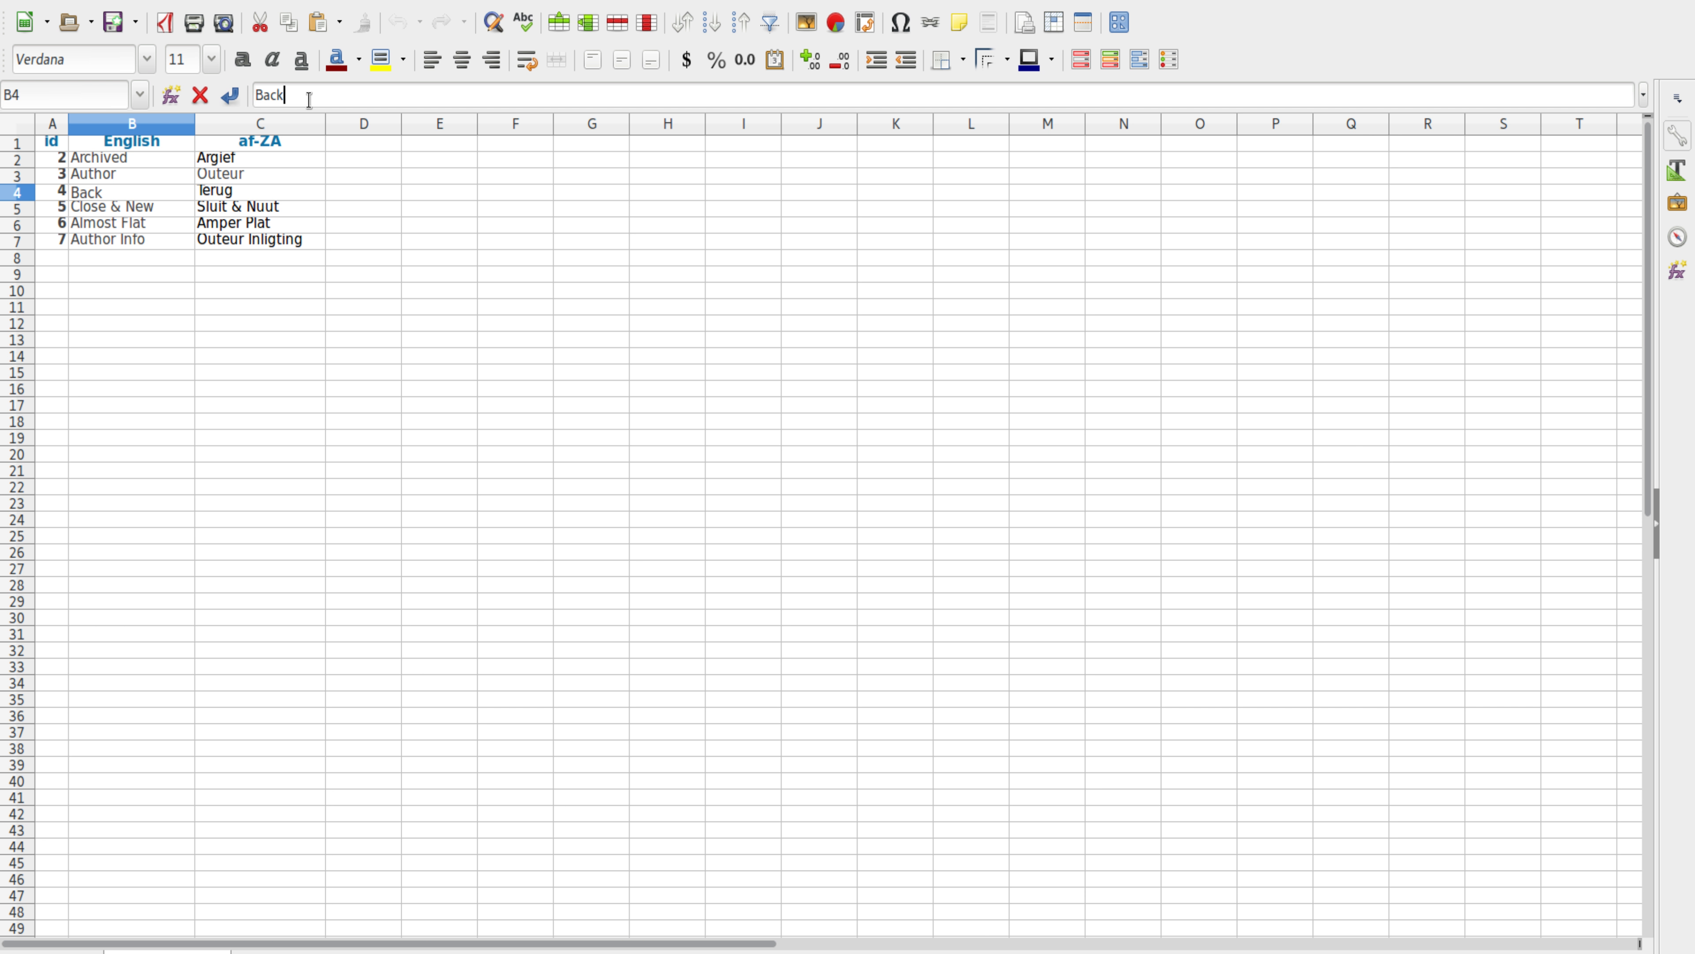
pyautogui.write('K')
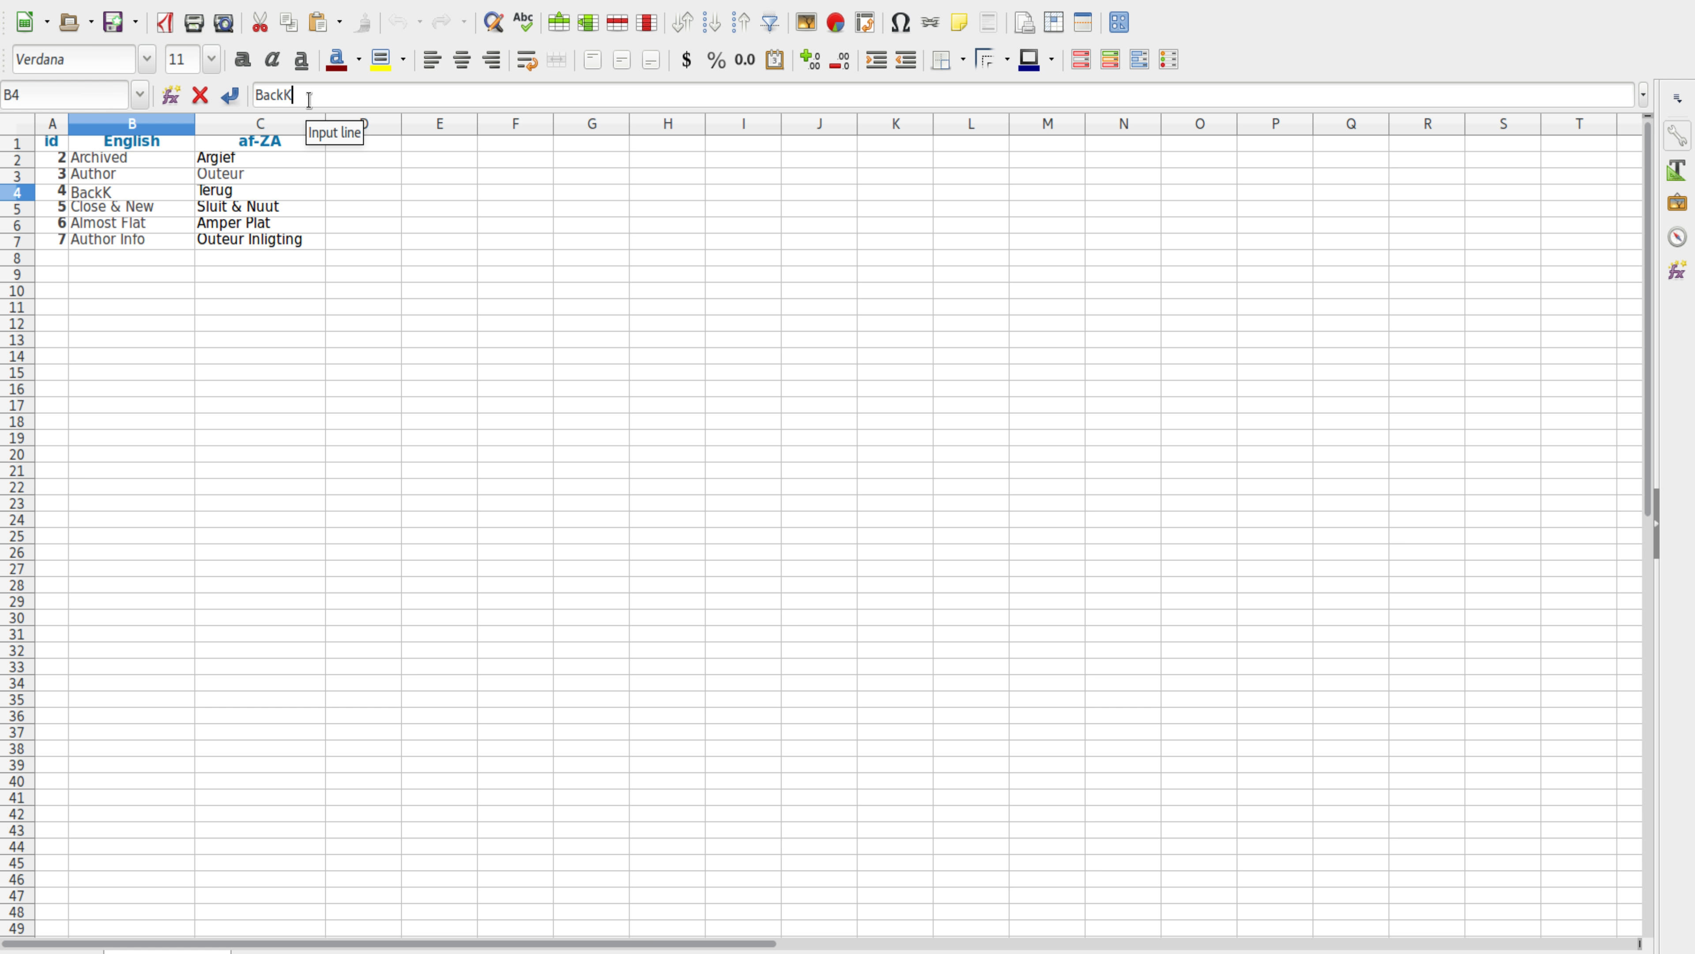
pyautogui.hotkey('ctrl', 's')
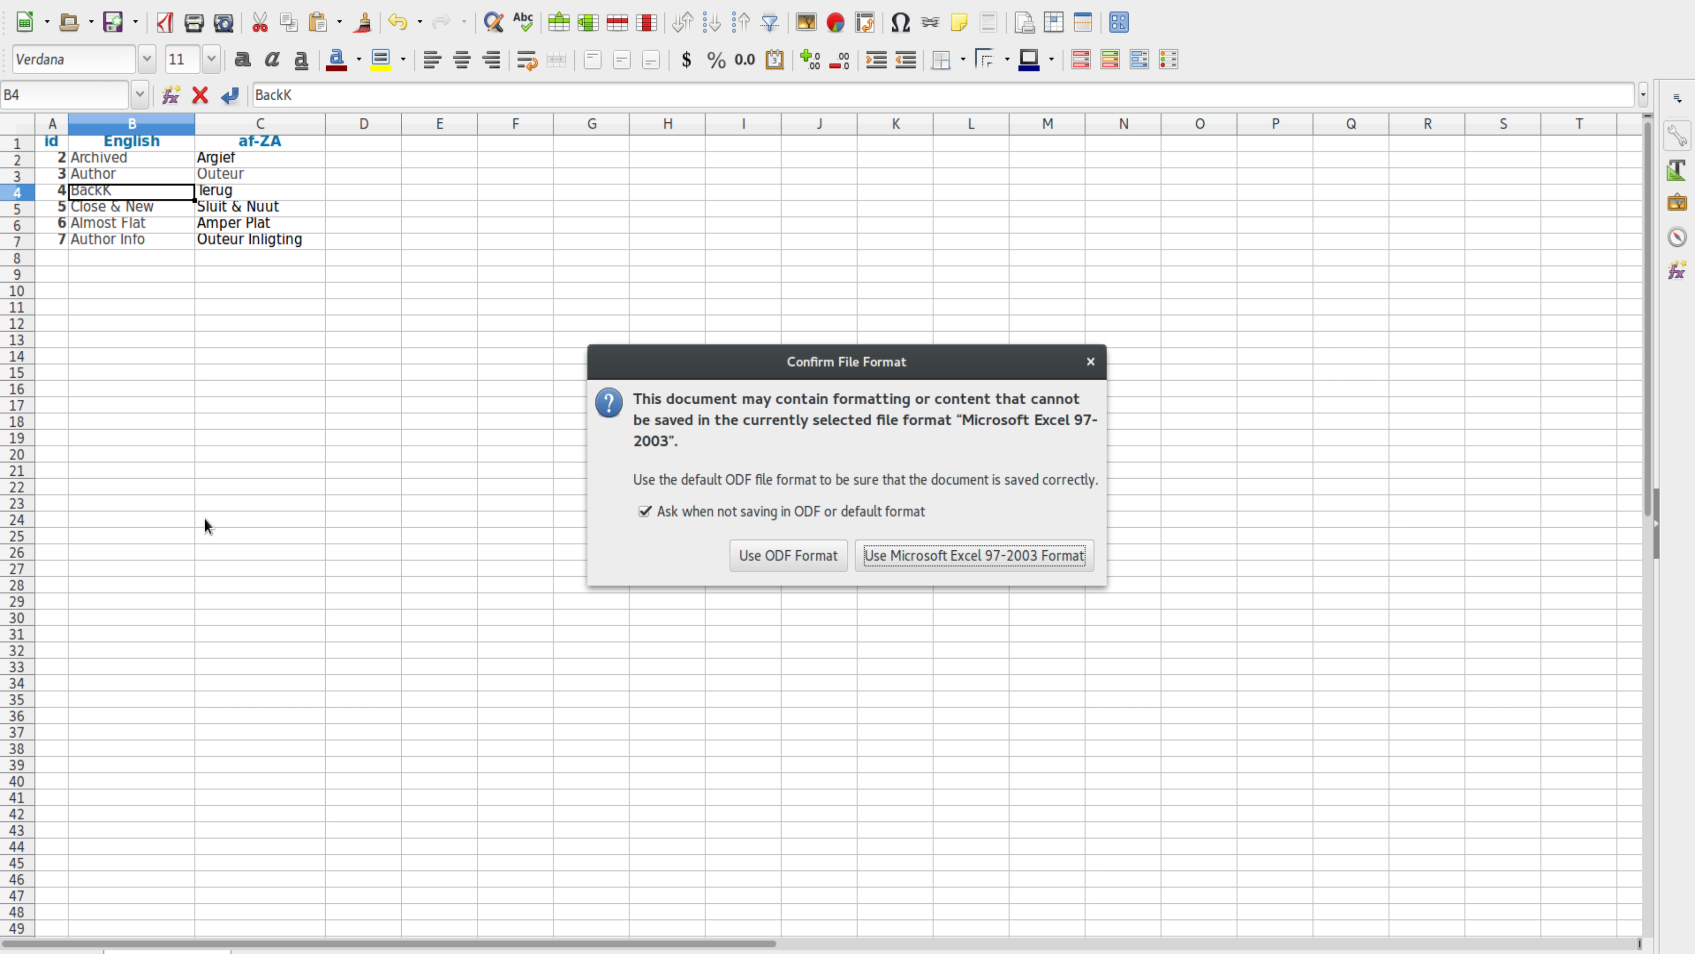
pyautogui.click(867, 564)
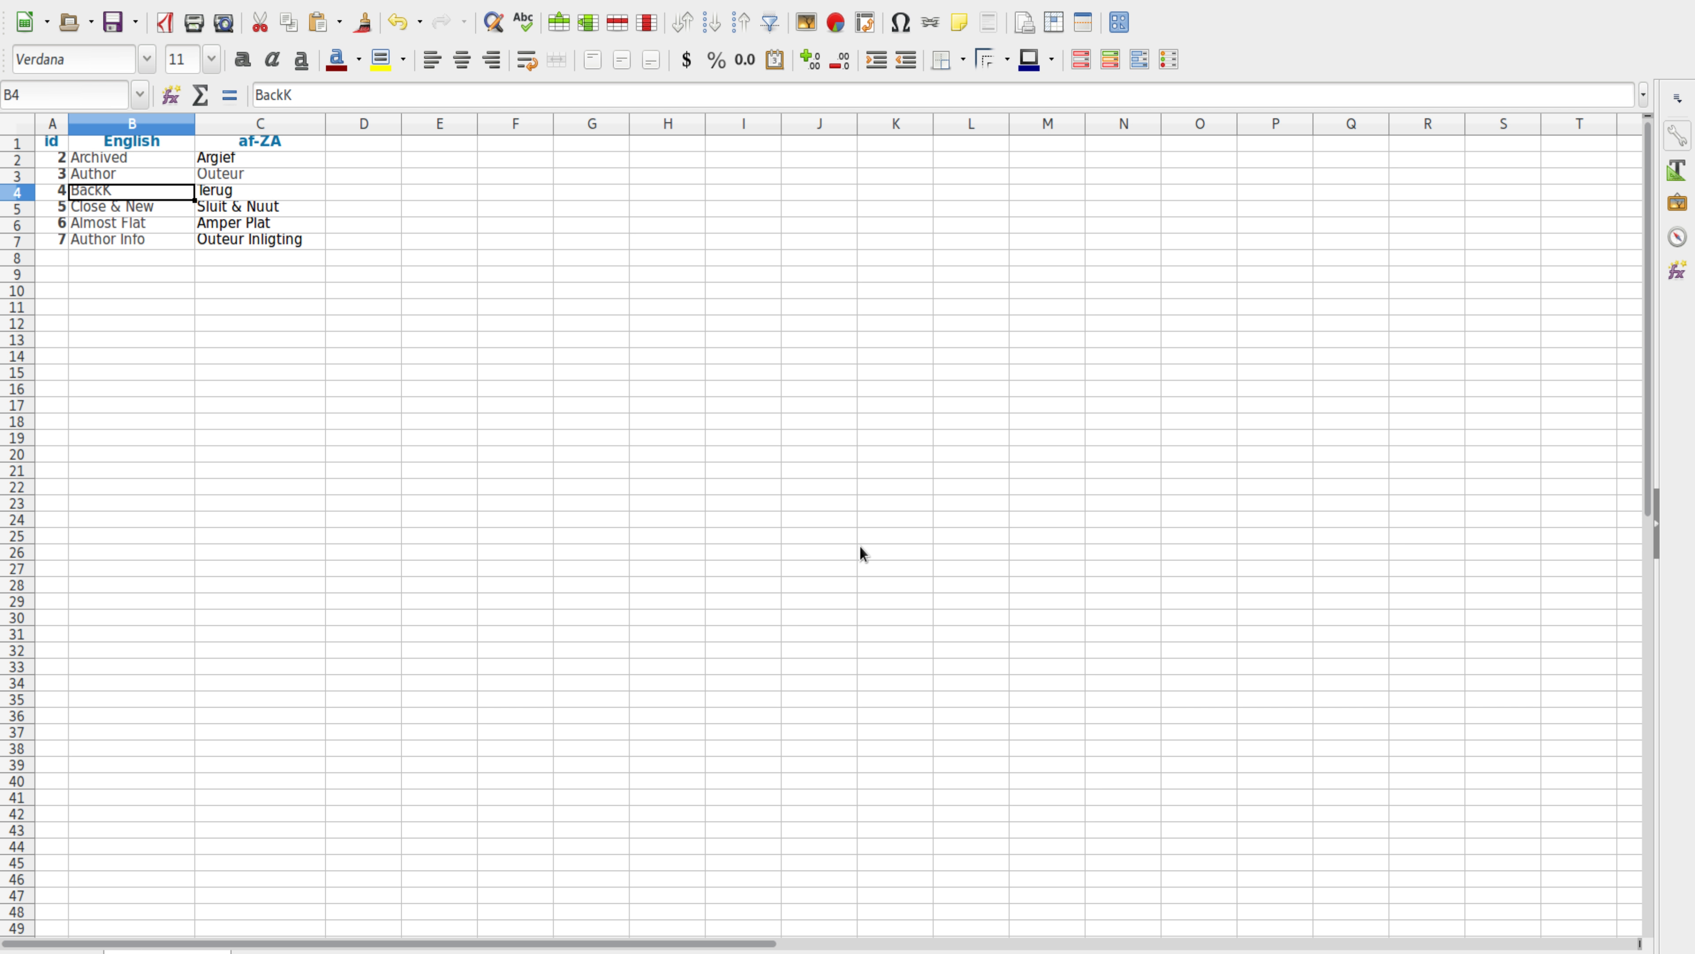
pyautogui.hotkey('alt', 'Tab')
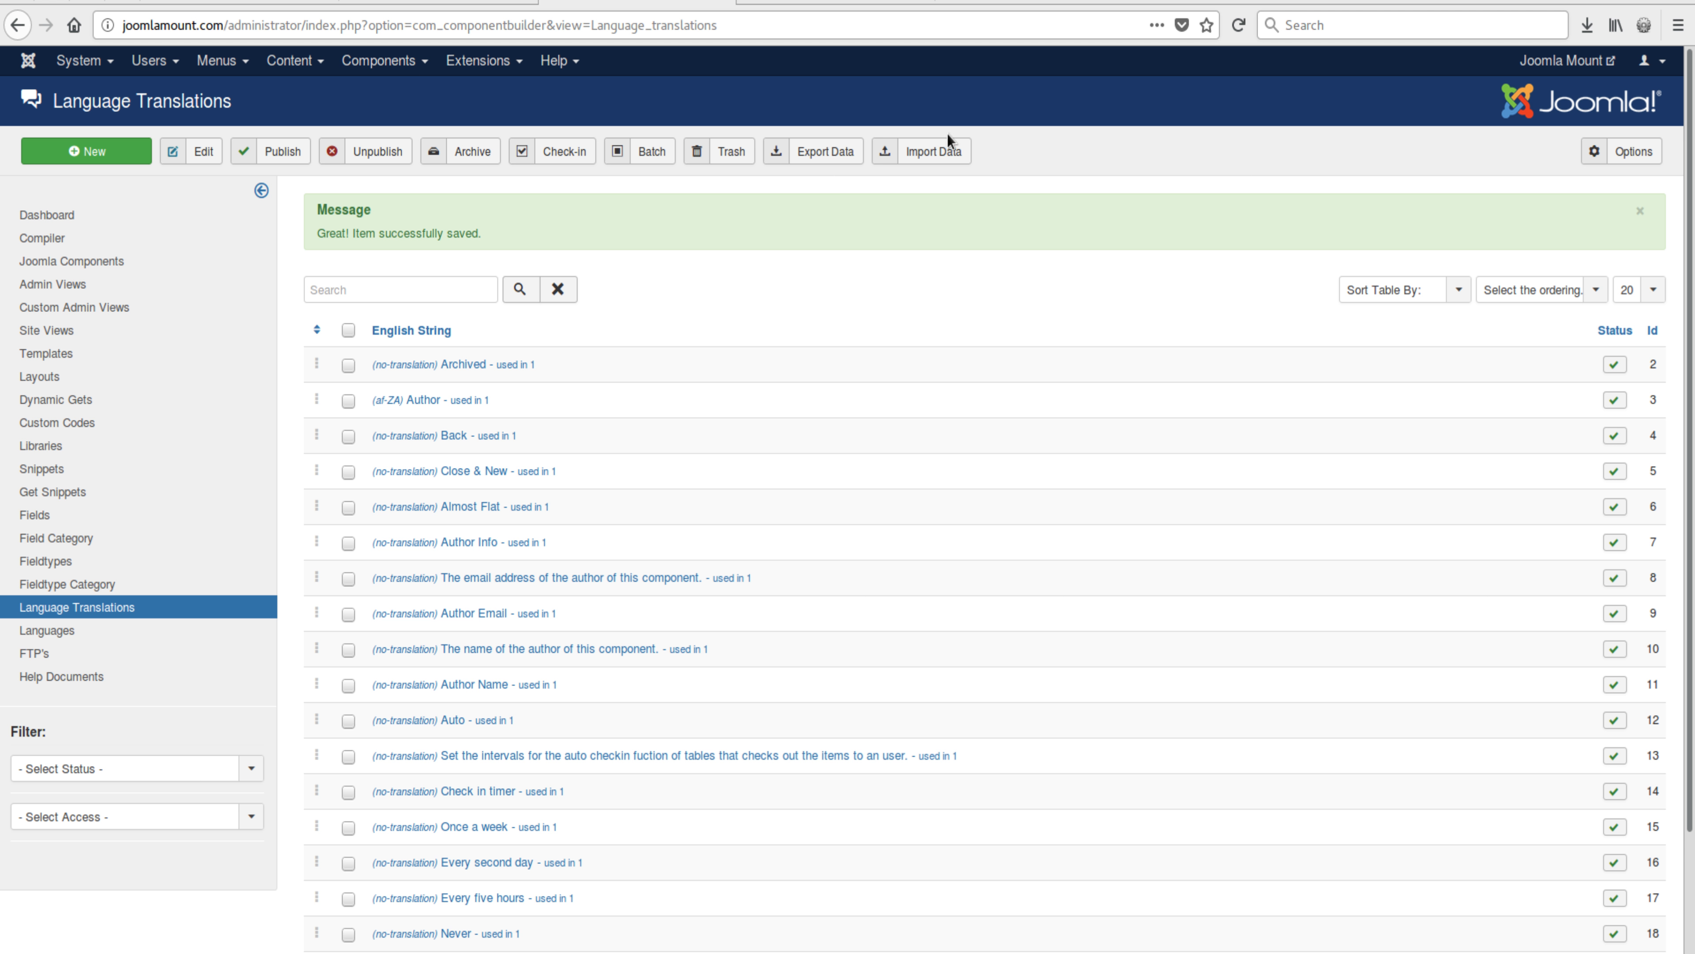
pyautogui.click(933, 152)
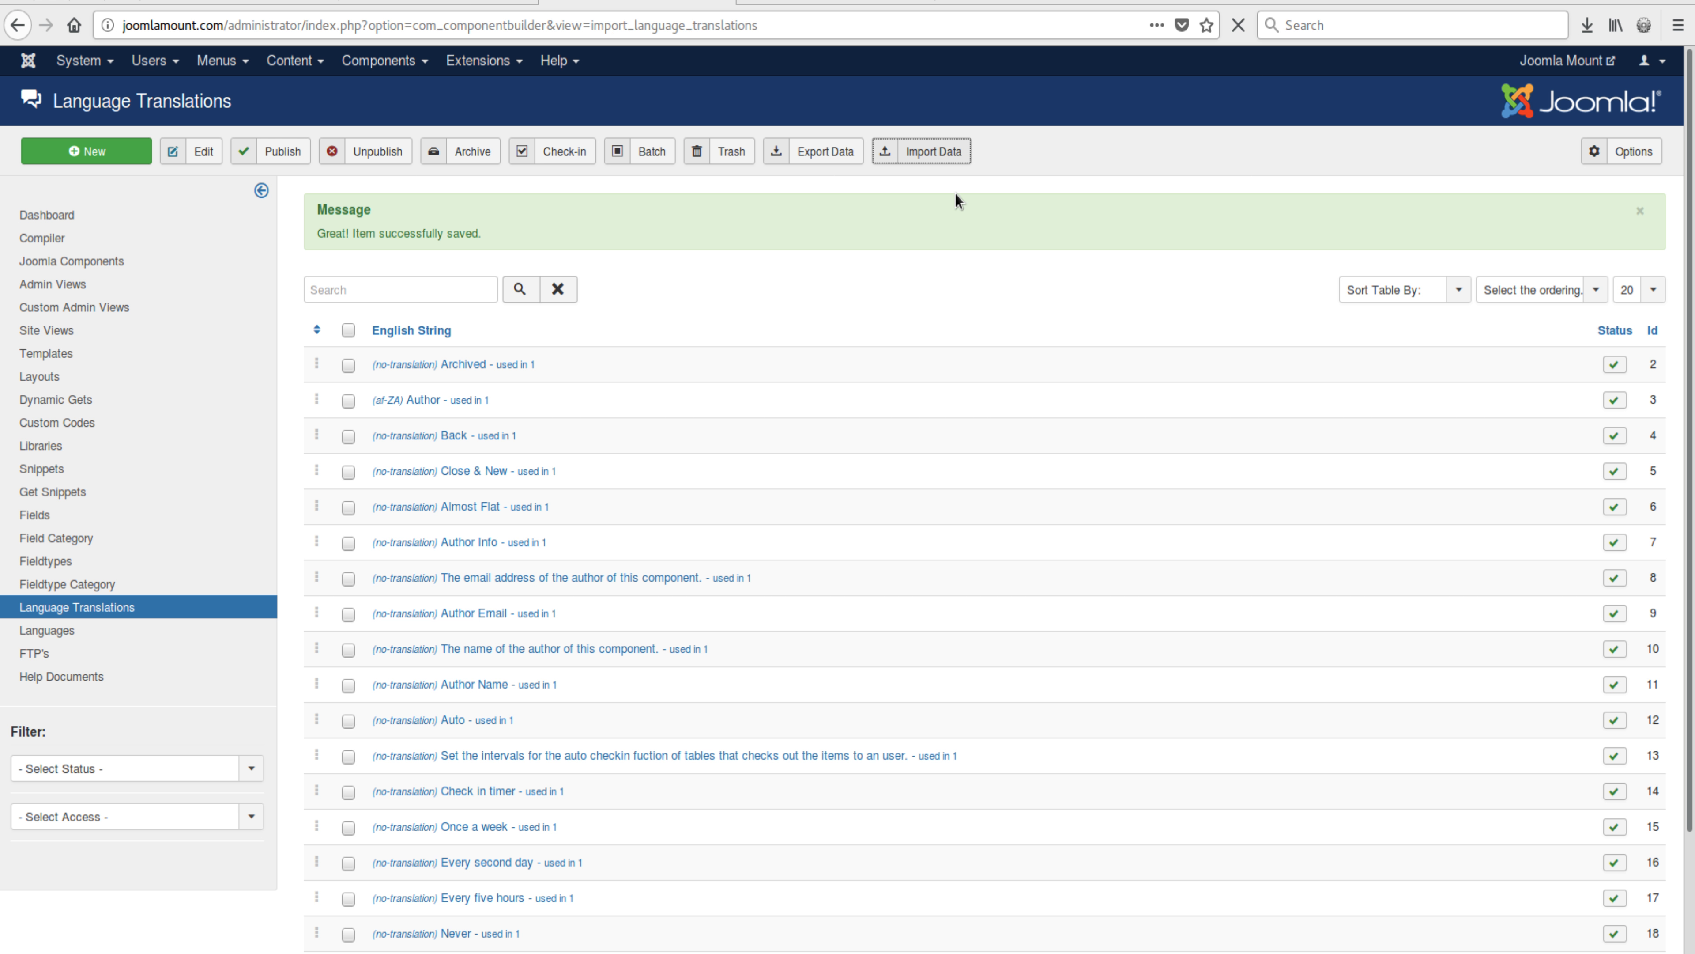
# Step: Map the file's id, English and af-ZA columns to the matching table columns and continue
pyautogui.click(512, 406)
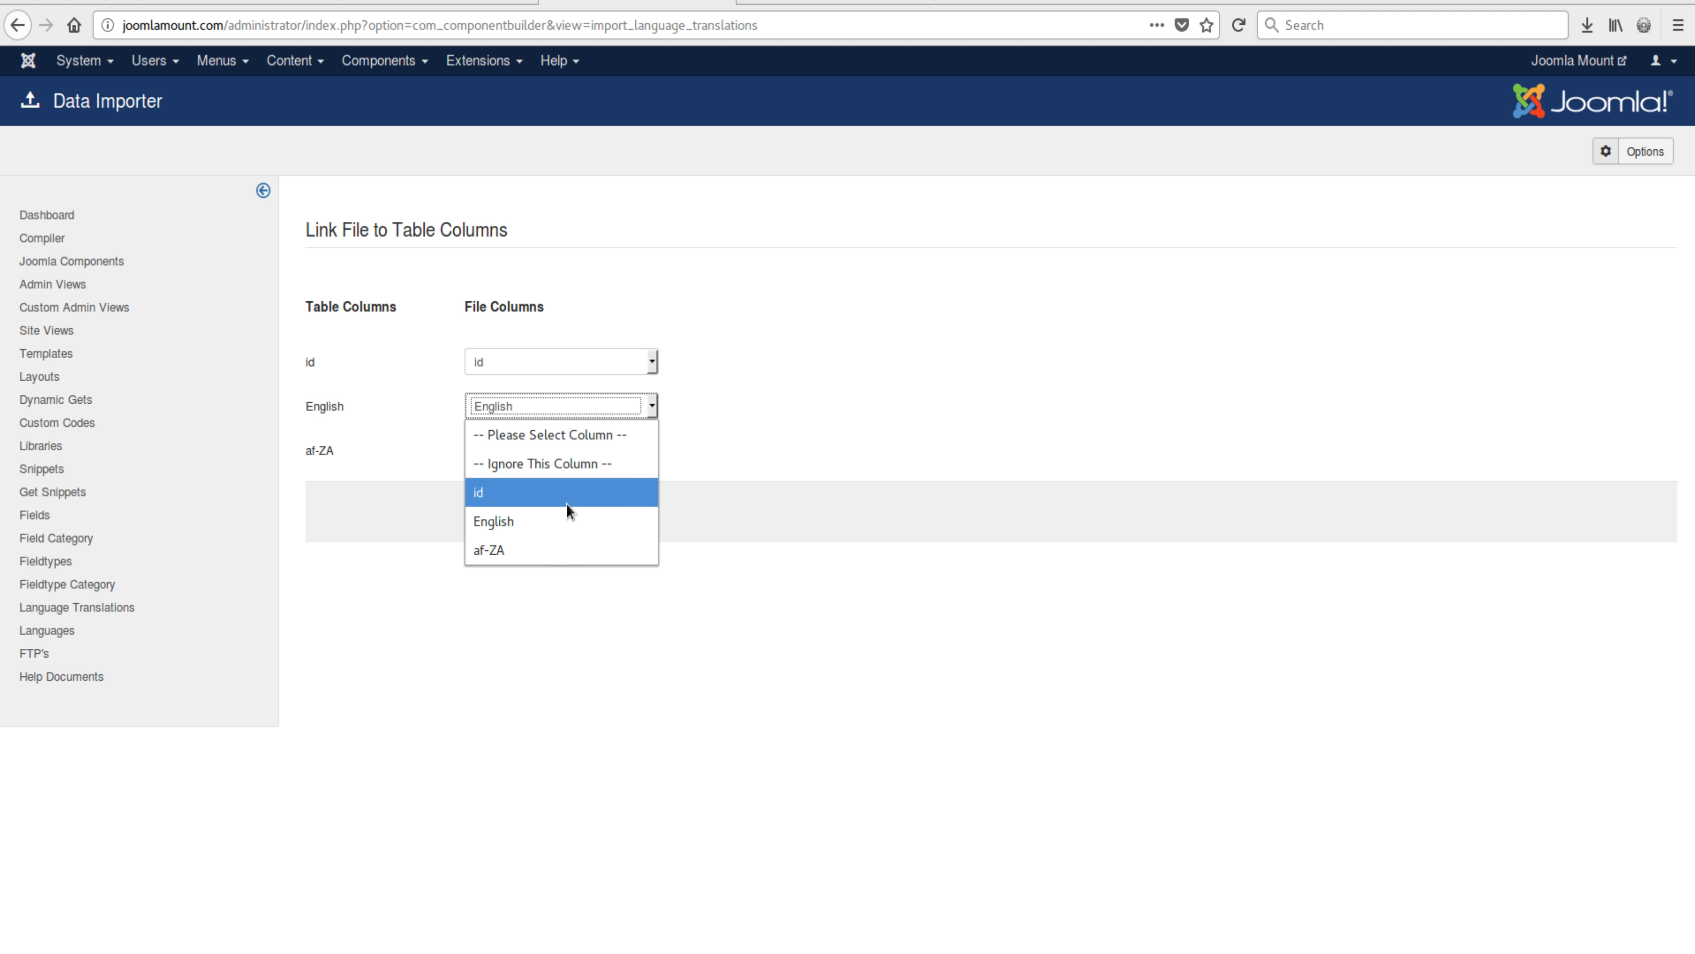
pyautogui.click(774, 430)
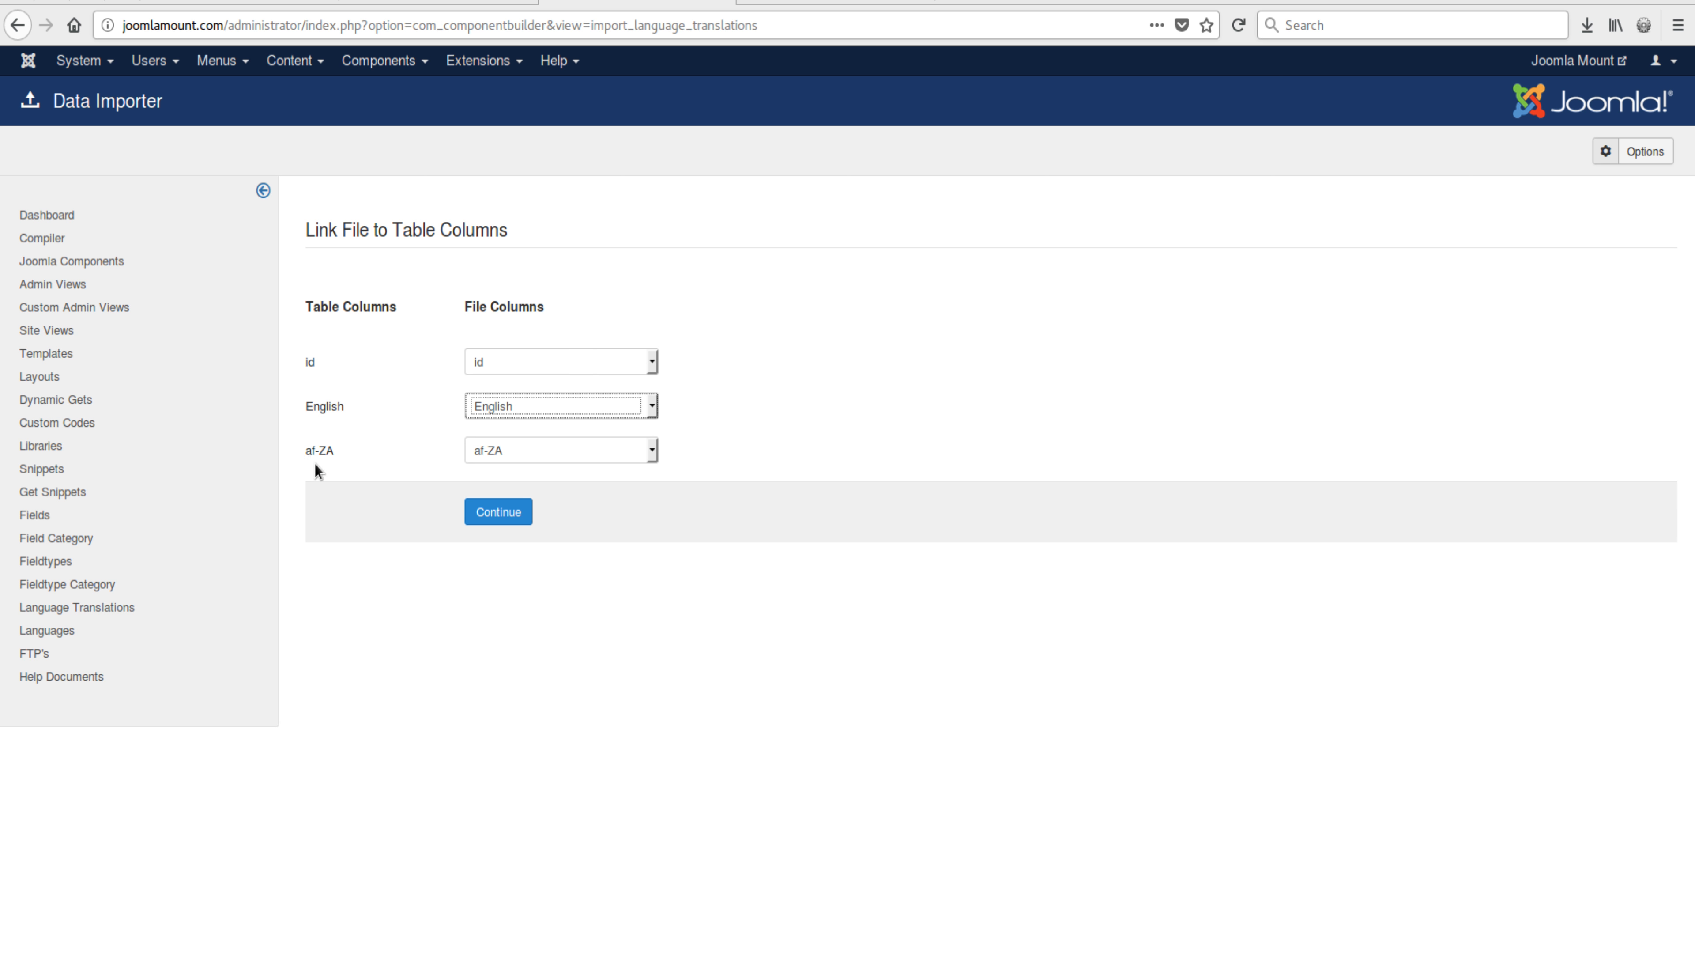
pyautogui.click(302, 451)
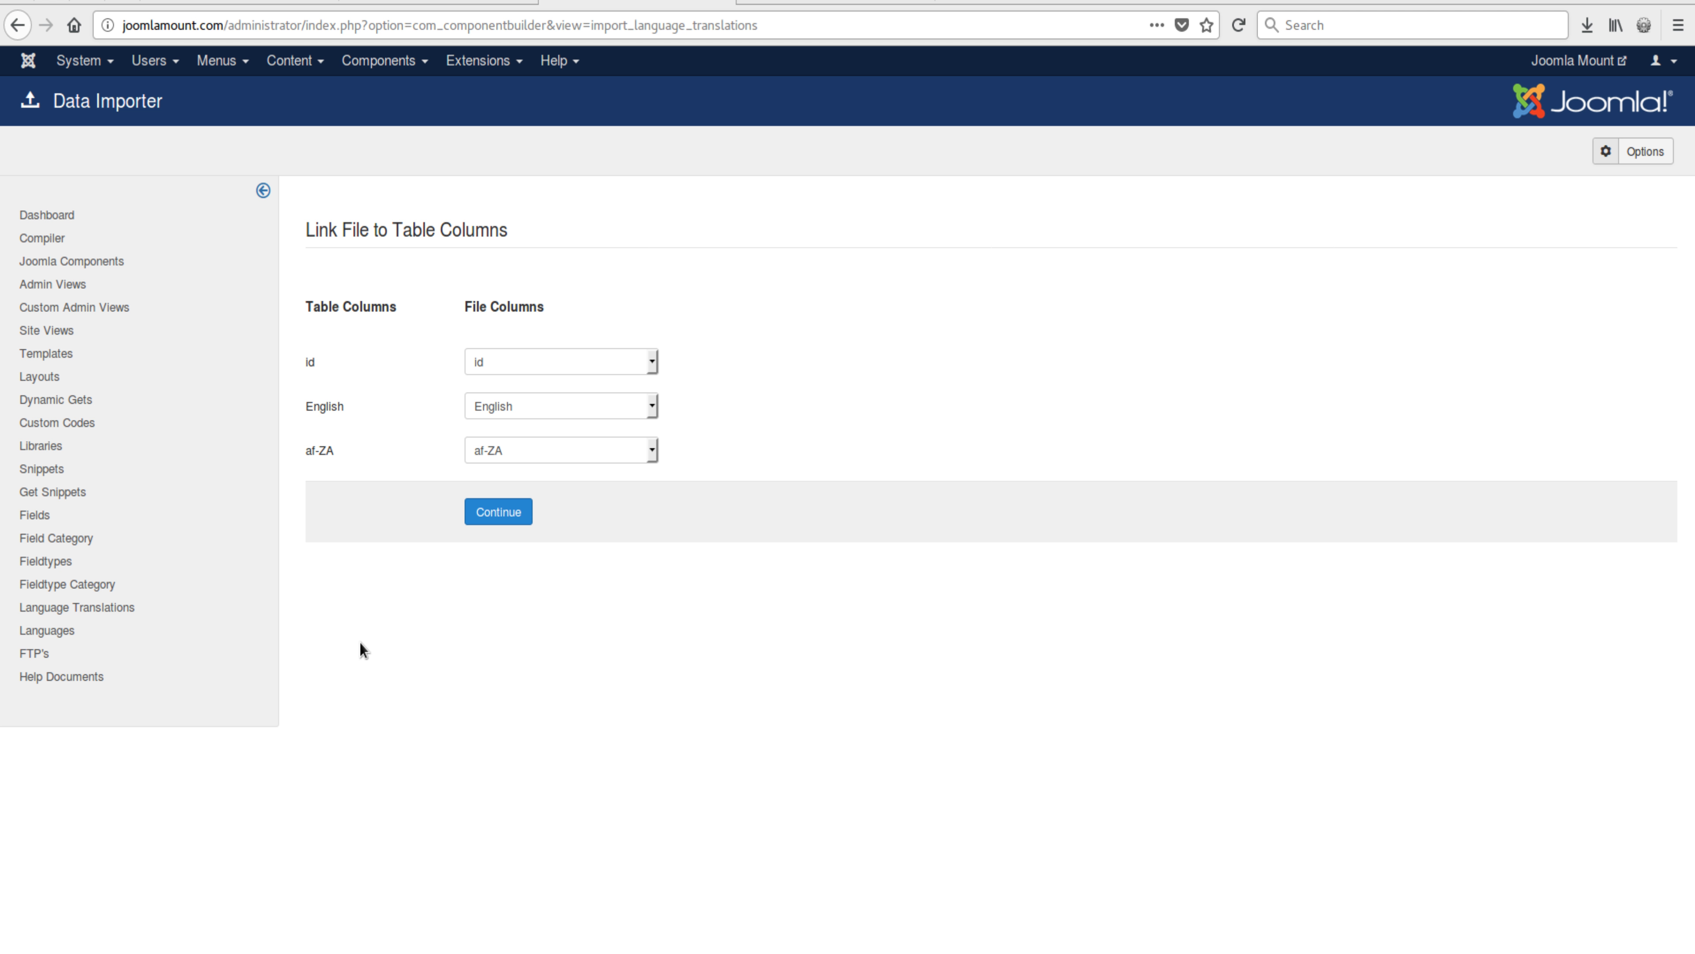
pyautogui.click(532, 456)
pyautogui.click(764, 488)
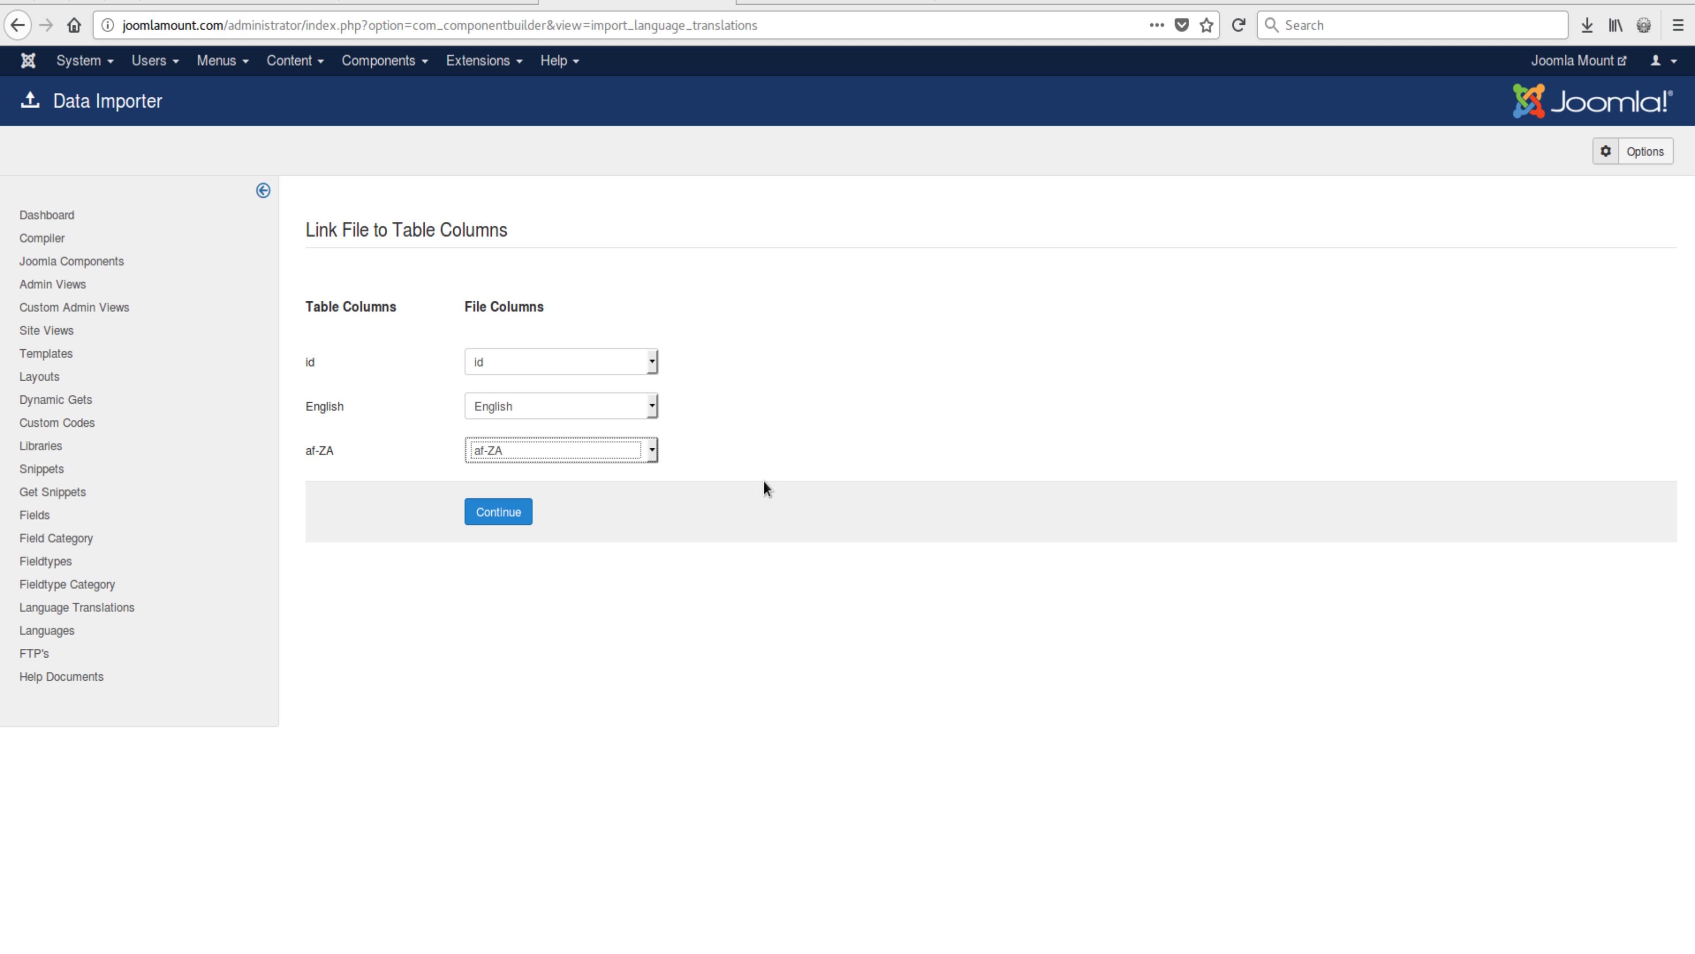
pyautogui.click(763, 454)
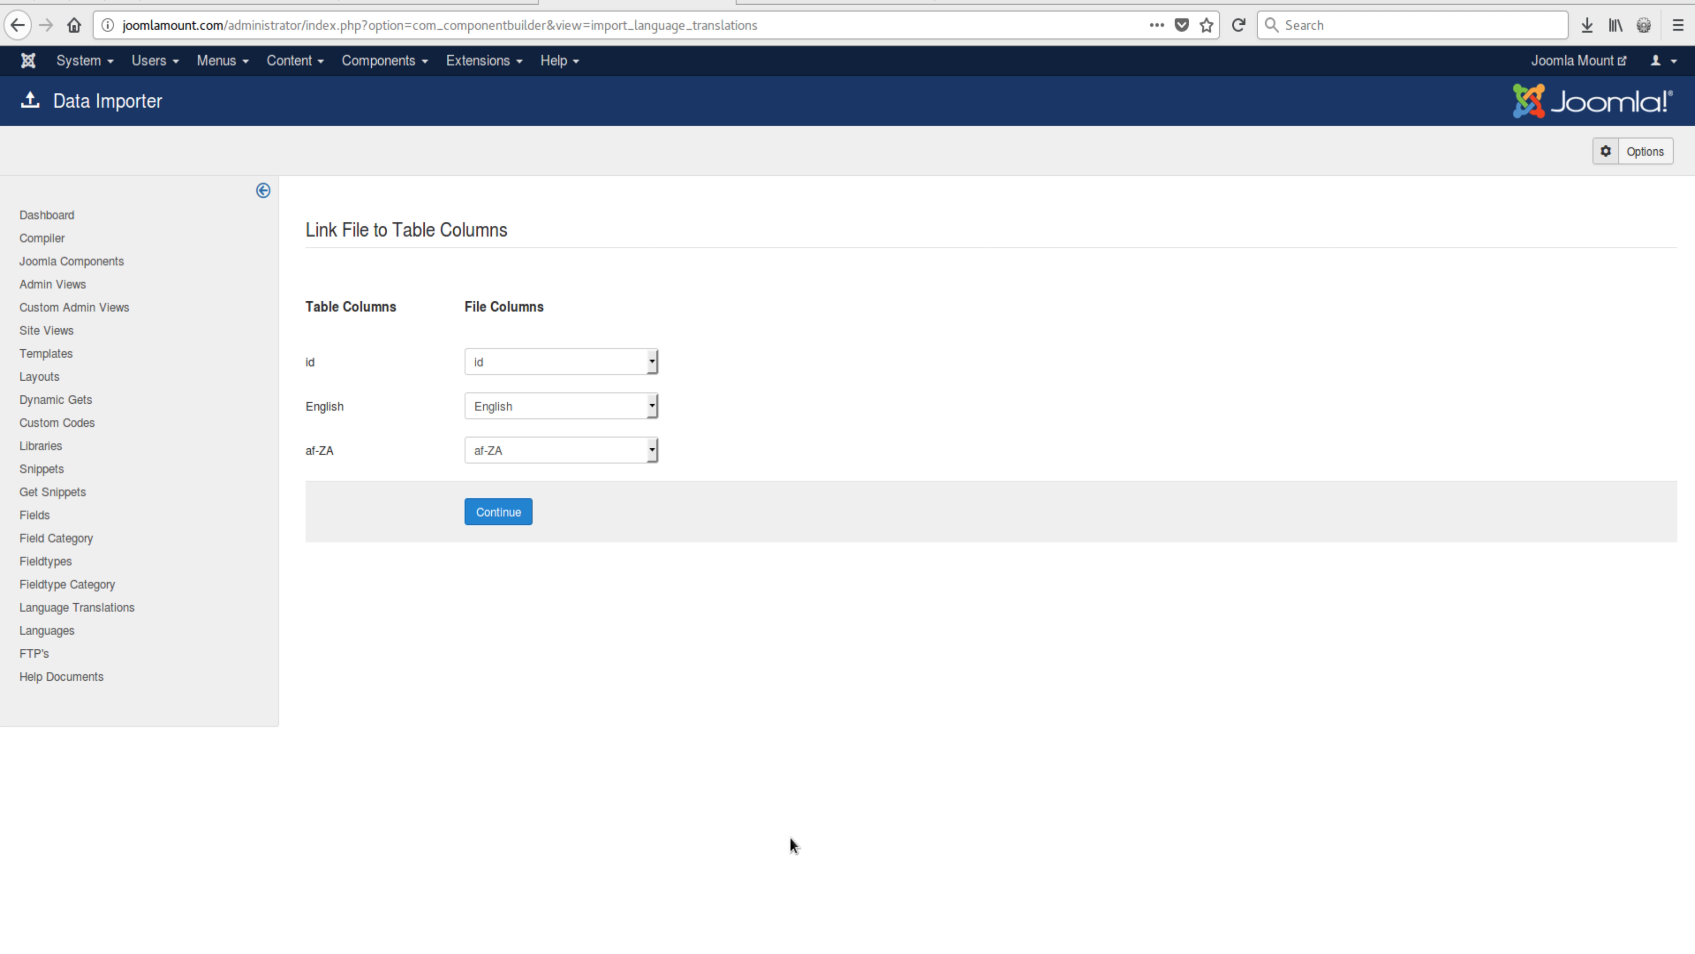
pyautogui.click(515, 517)
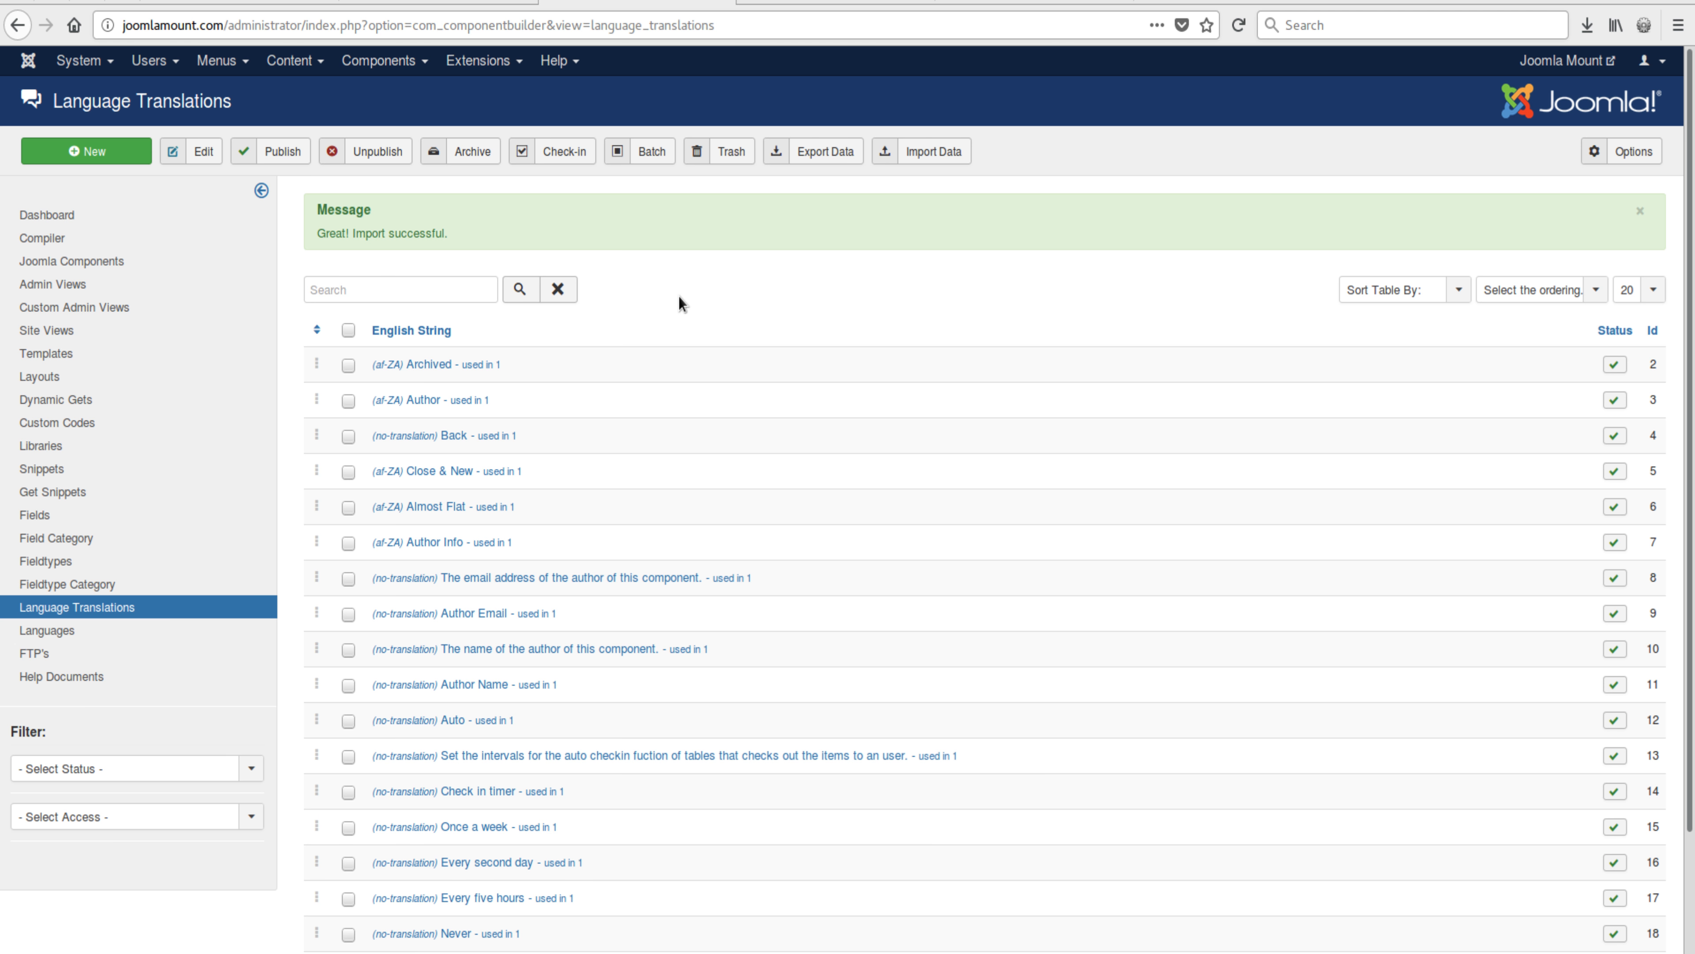
# Step: Open Close & New to confirm its af-ZA translation 'Sluit & Nuut', then close it
pyautogui.click(445, 473)
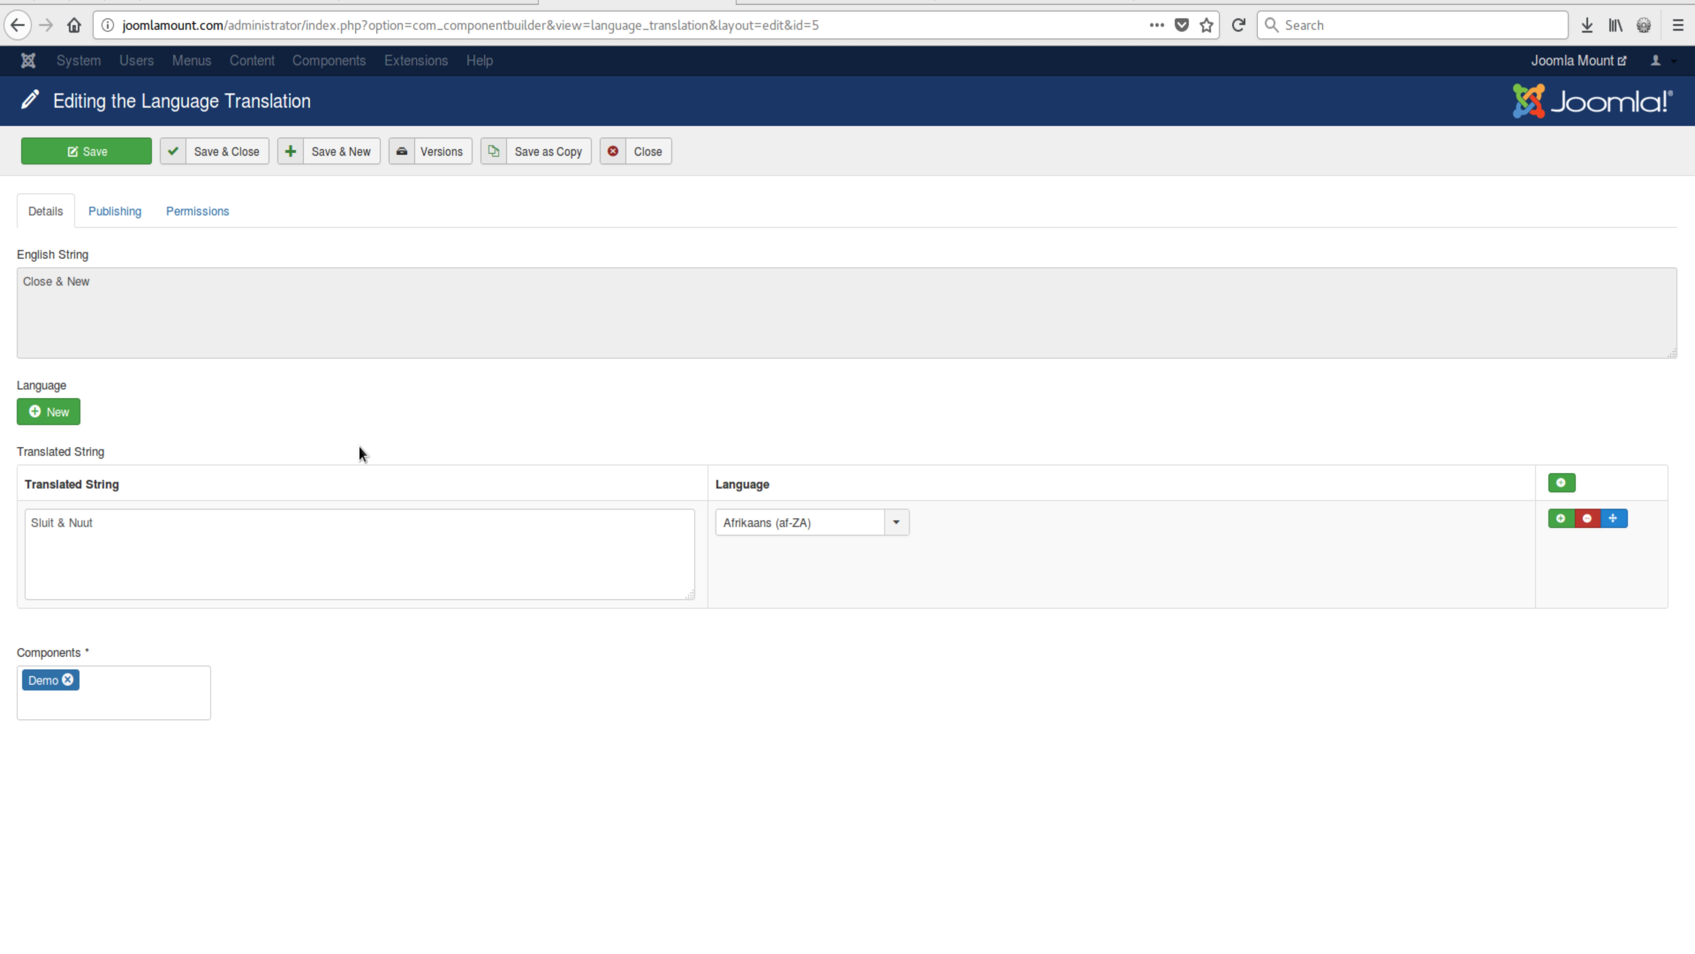
pyautogui.click(644, 151)
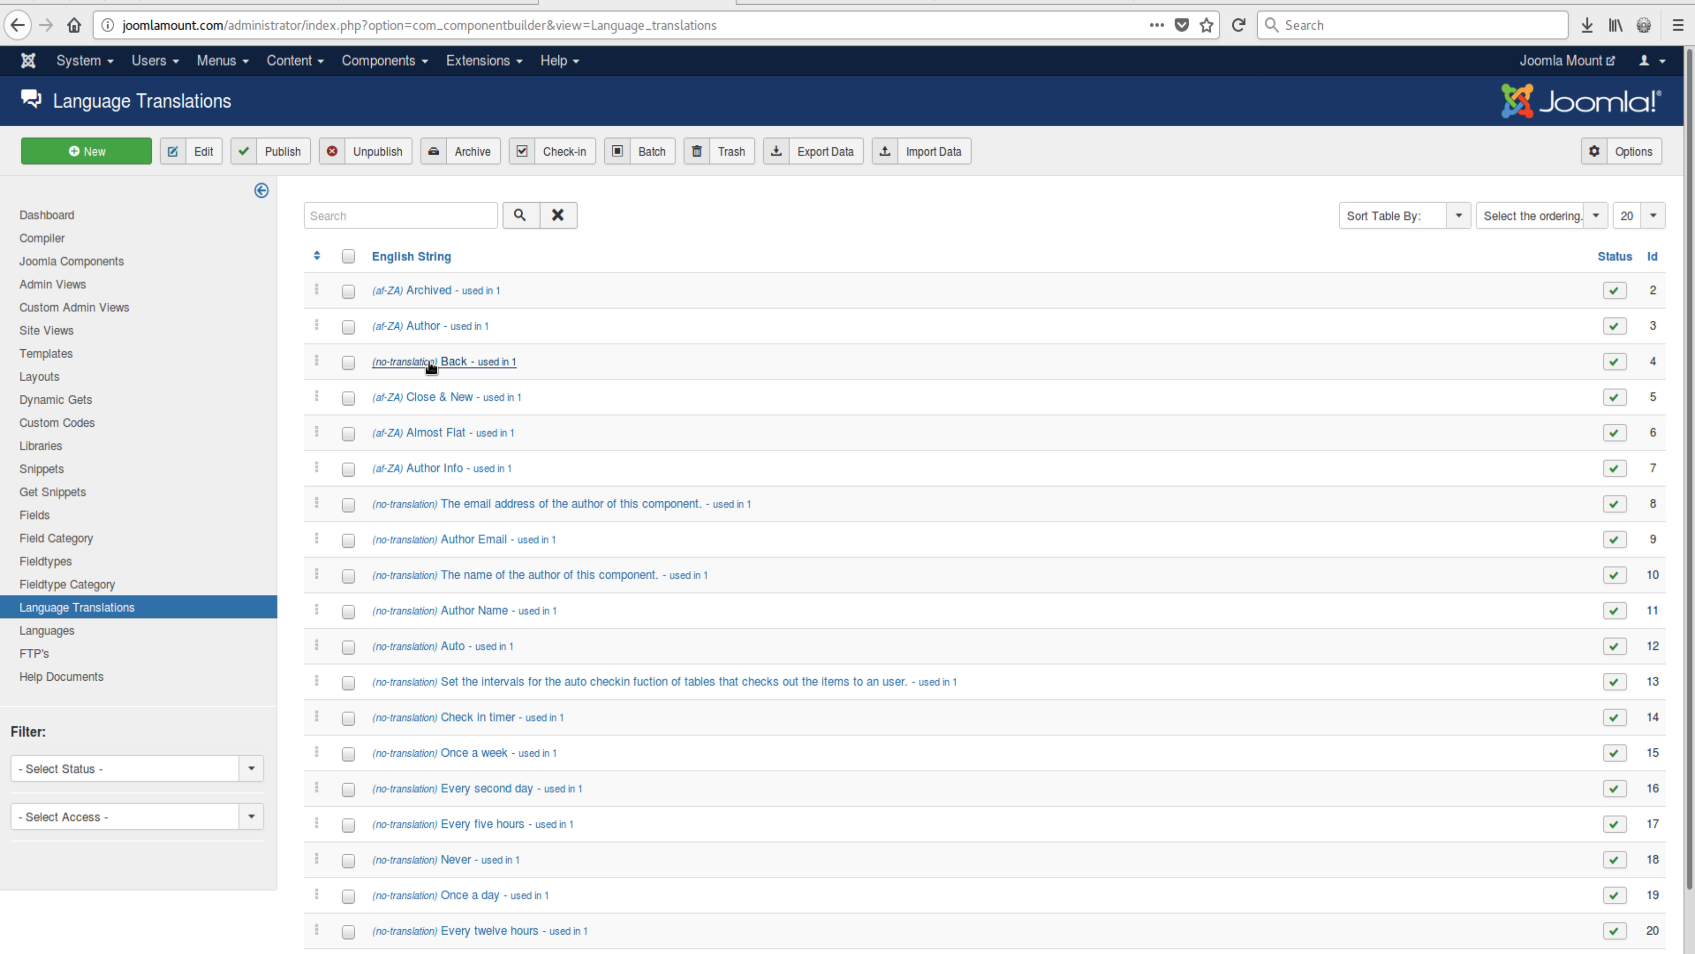
# Step: In the spreadsheet, correct B4 from 'BackK' back to 'Back'
pyautogui.hotkey('alt', 'Tab')
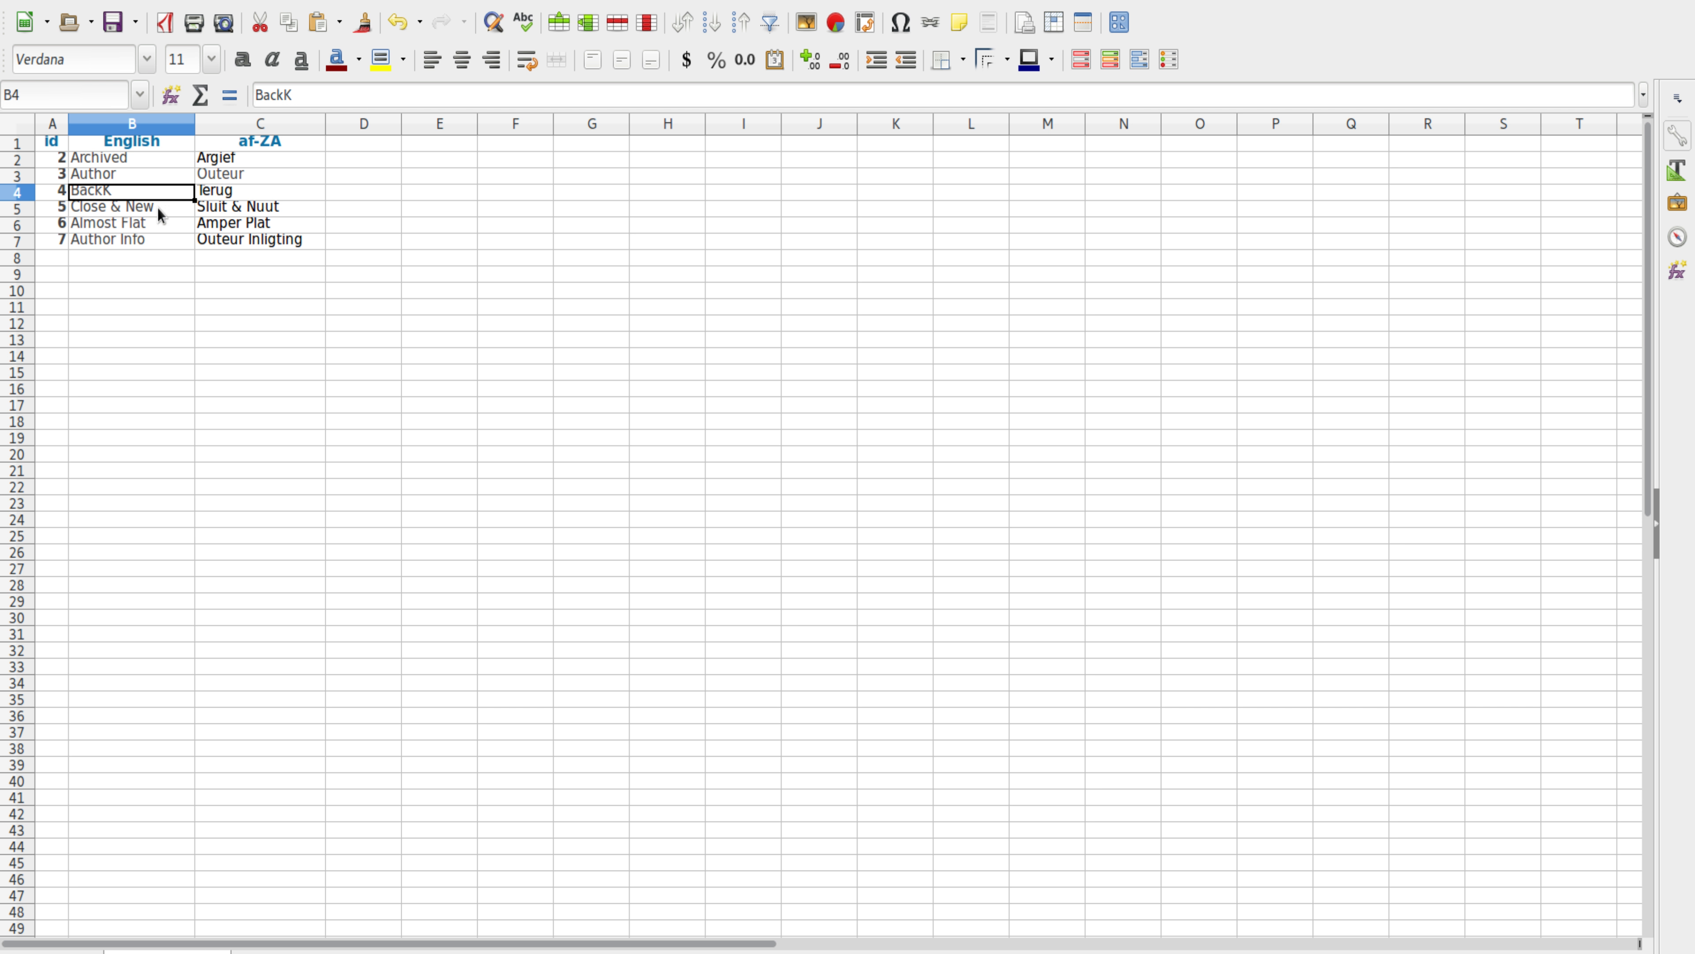
pyautogui.click(335, 94)
pyautogui.press('BackSpace')
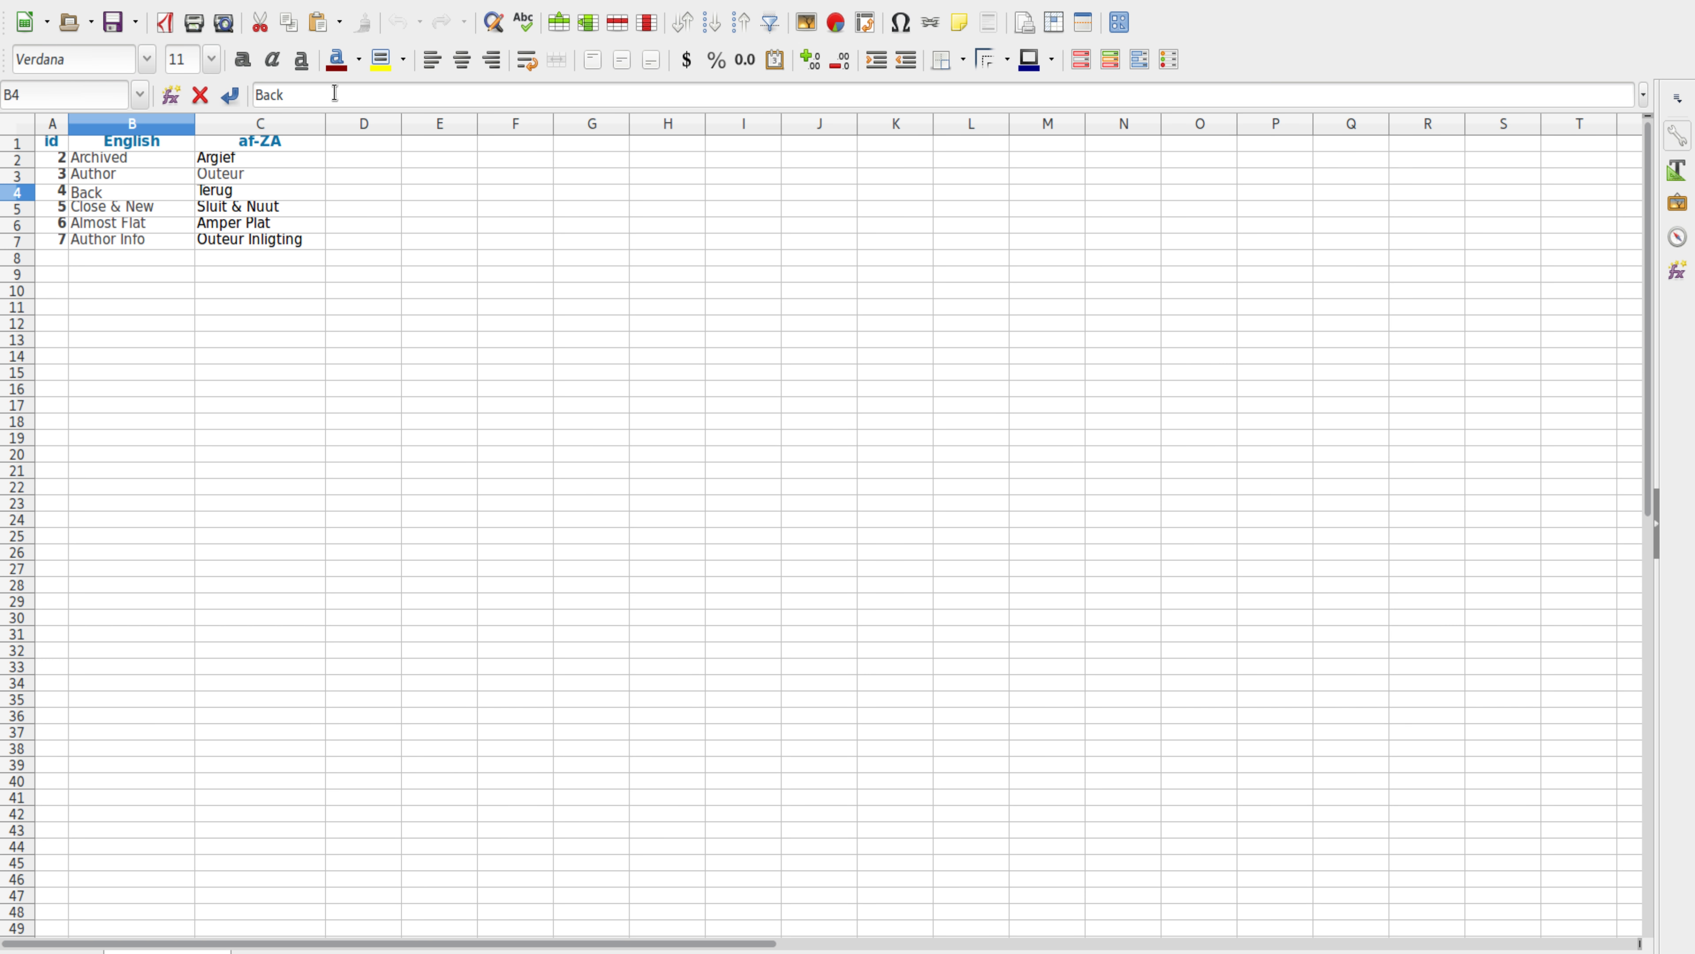
pyautogui.press('Return')
# Step: Change C5 to 'Sluit & Nuutt', save the spreadsheet, and return to the browser
pyautogui.click(269, 212)
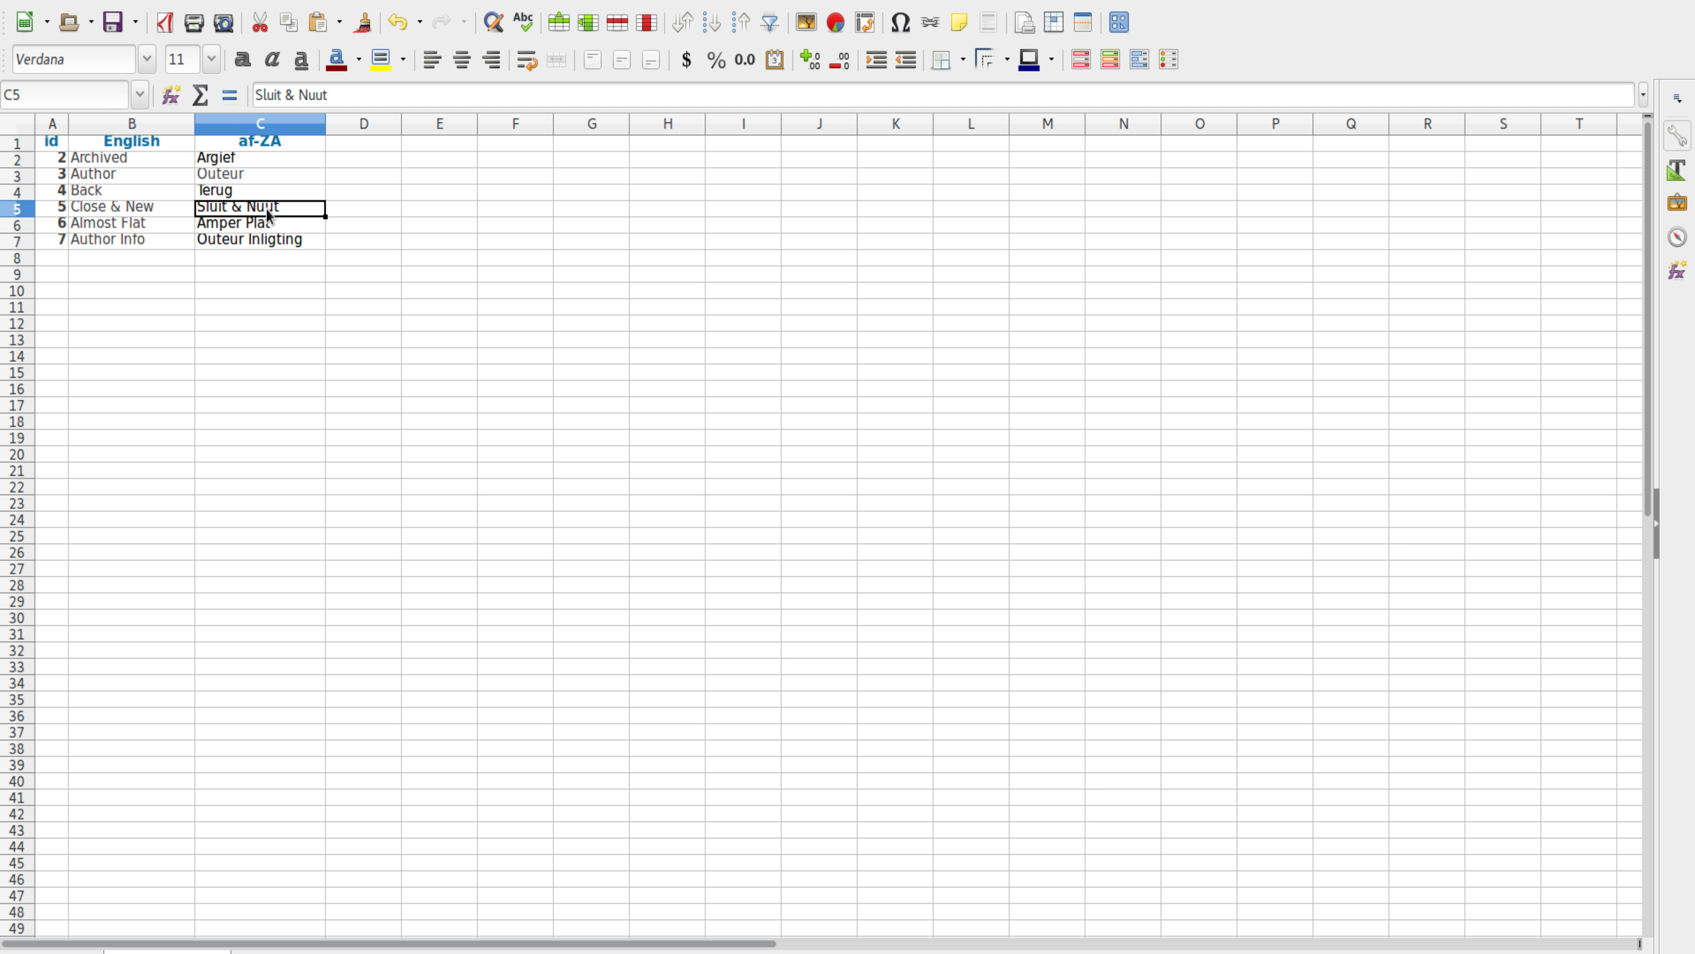
pyautogui.click(352, 95)
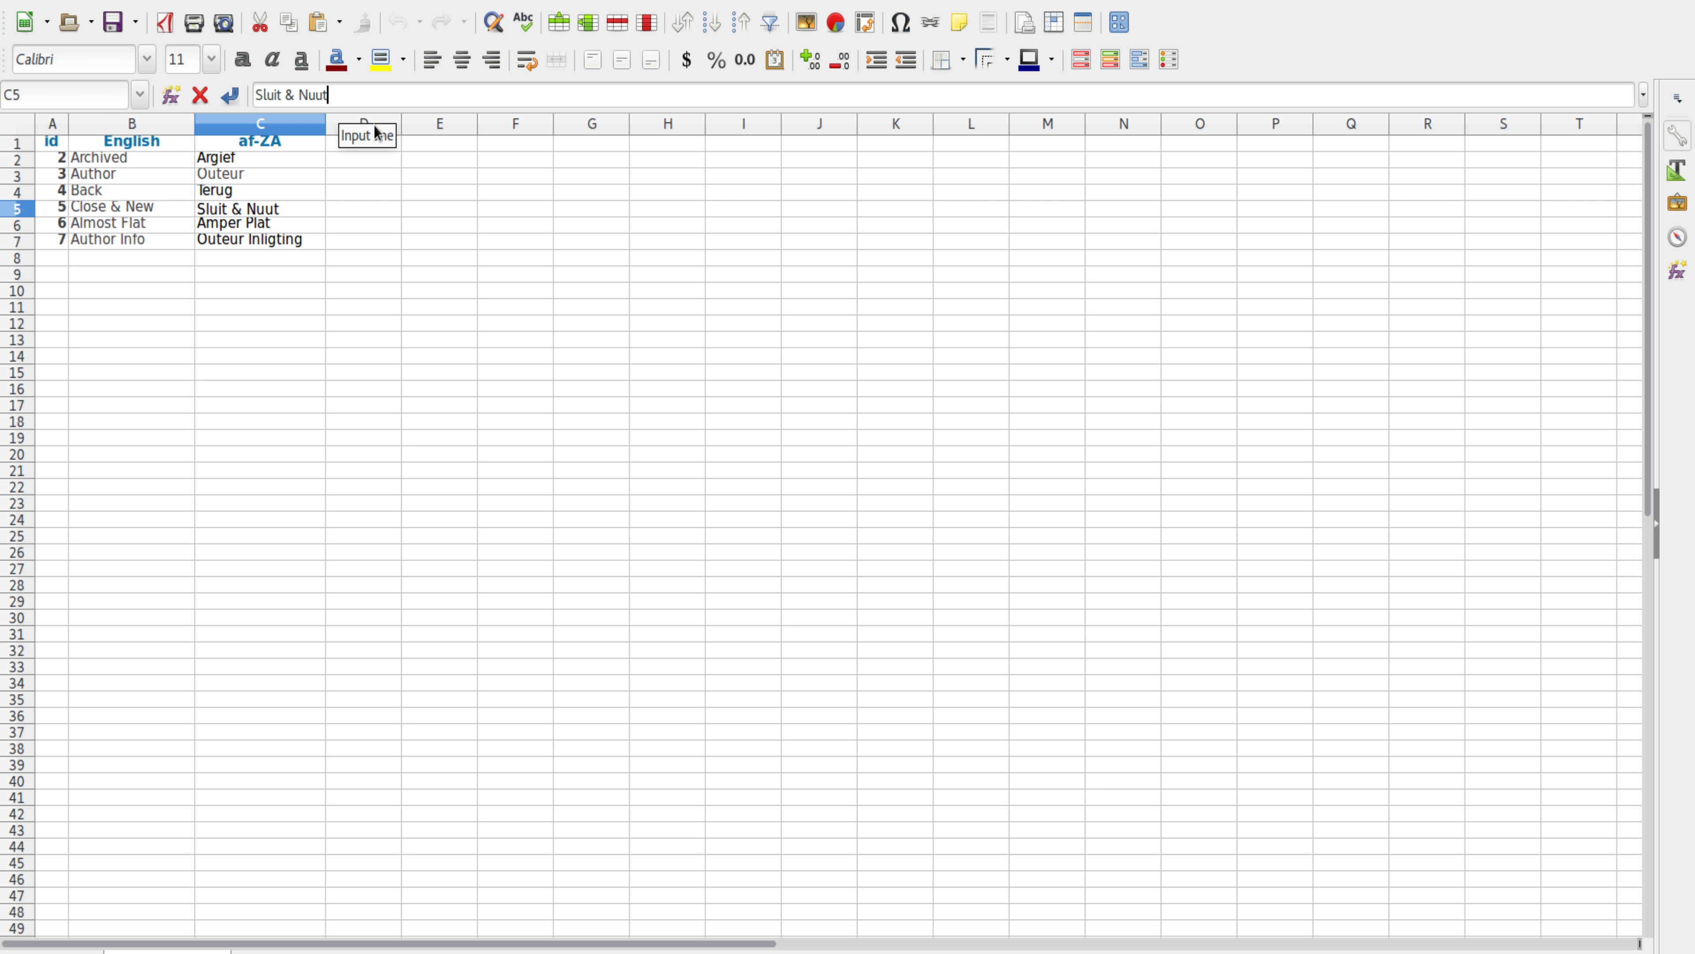
pyautogui.write('t')
pyautogui.press('Return')
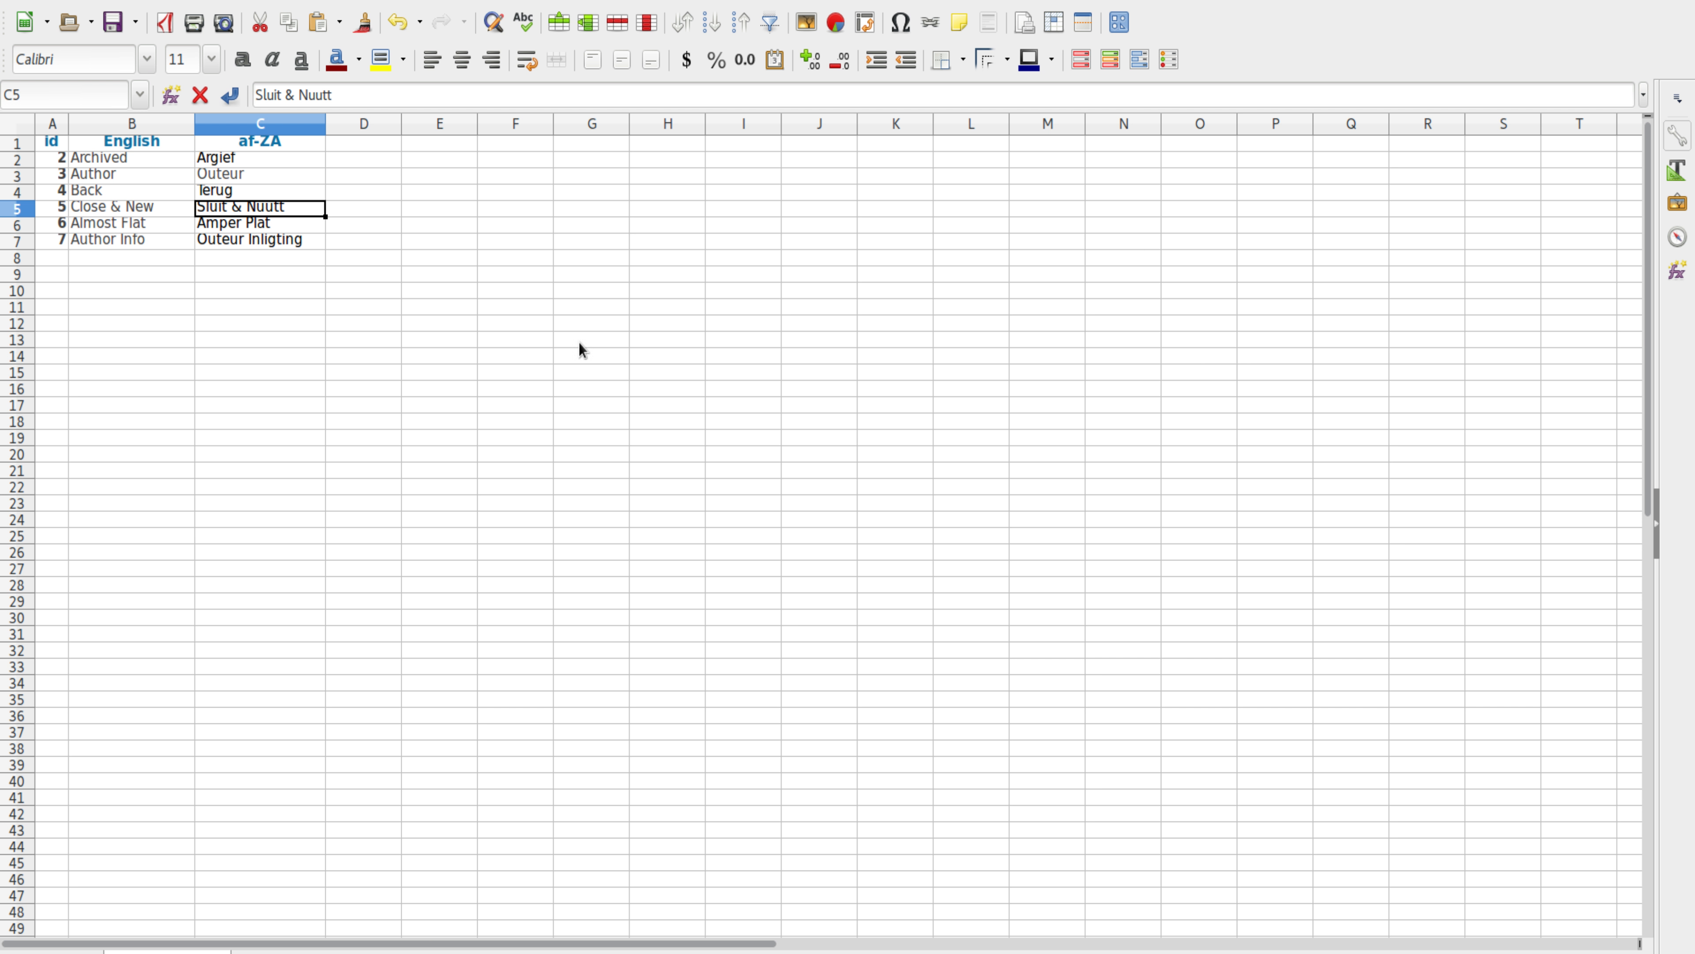
pyautogui.click(114, 22)
pyautogui.hotkey('alt', 'Tab')
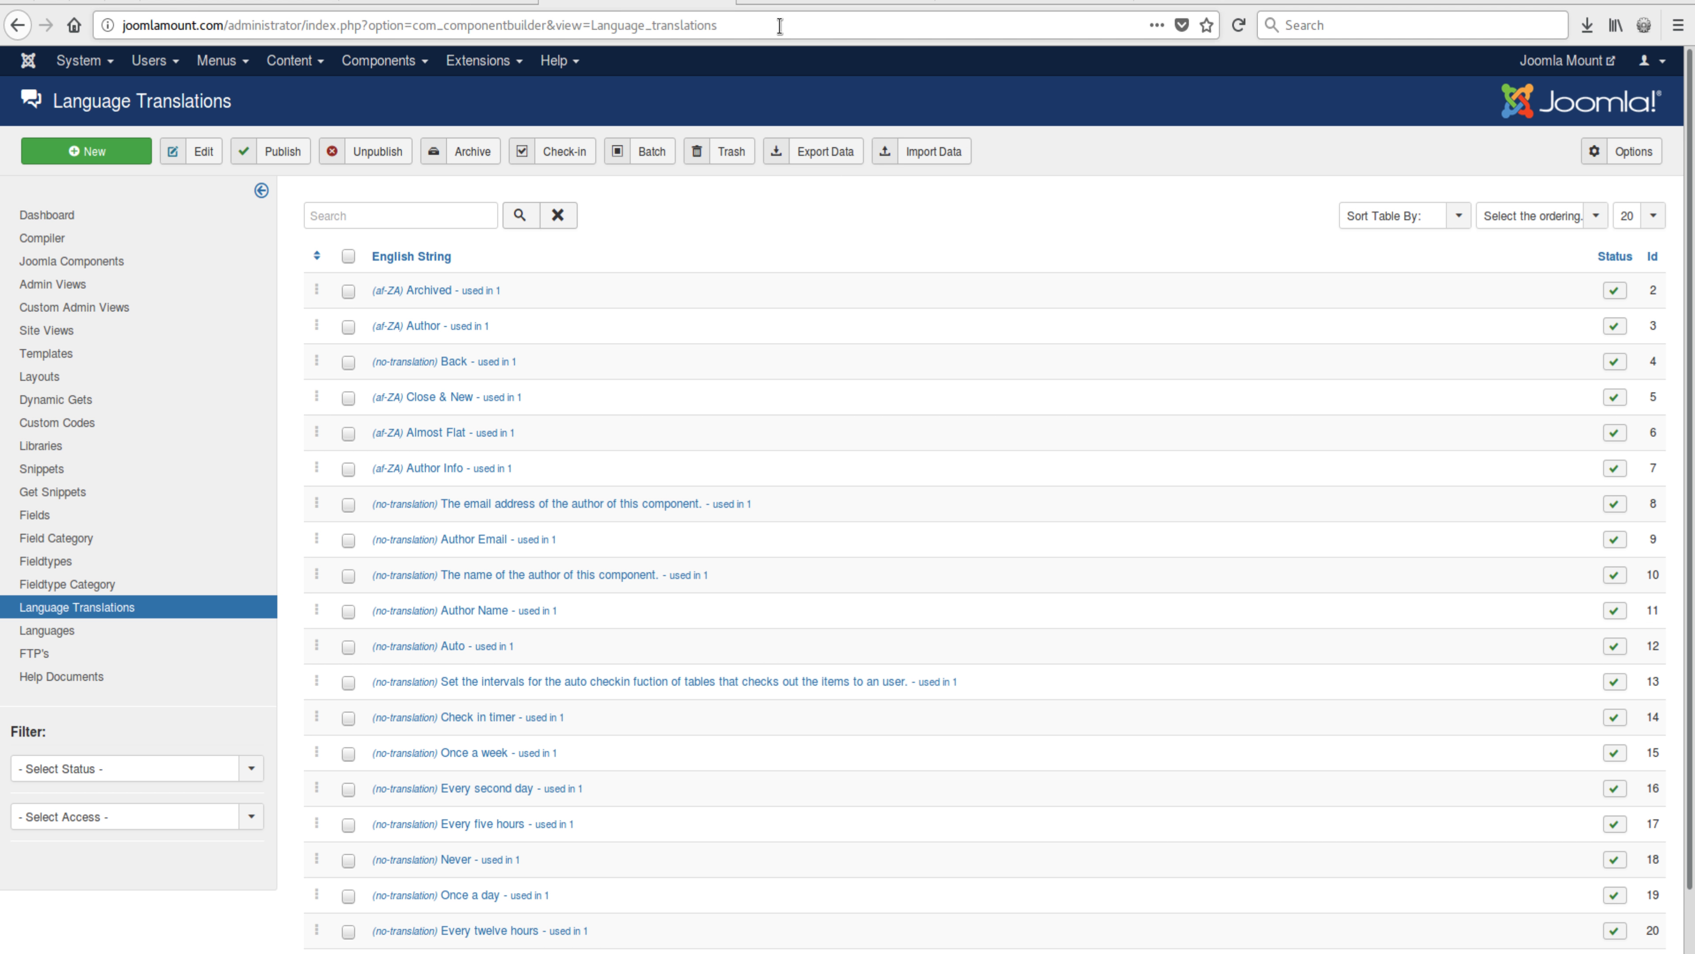
# Step: Re-import Language_translations_19th_January_2018.xls so Back also gets its af-ZA translation
pyautogui.click(913, 157)
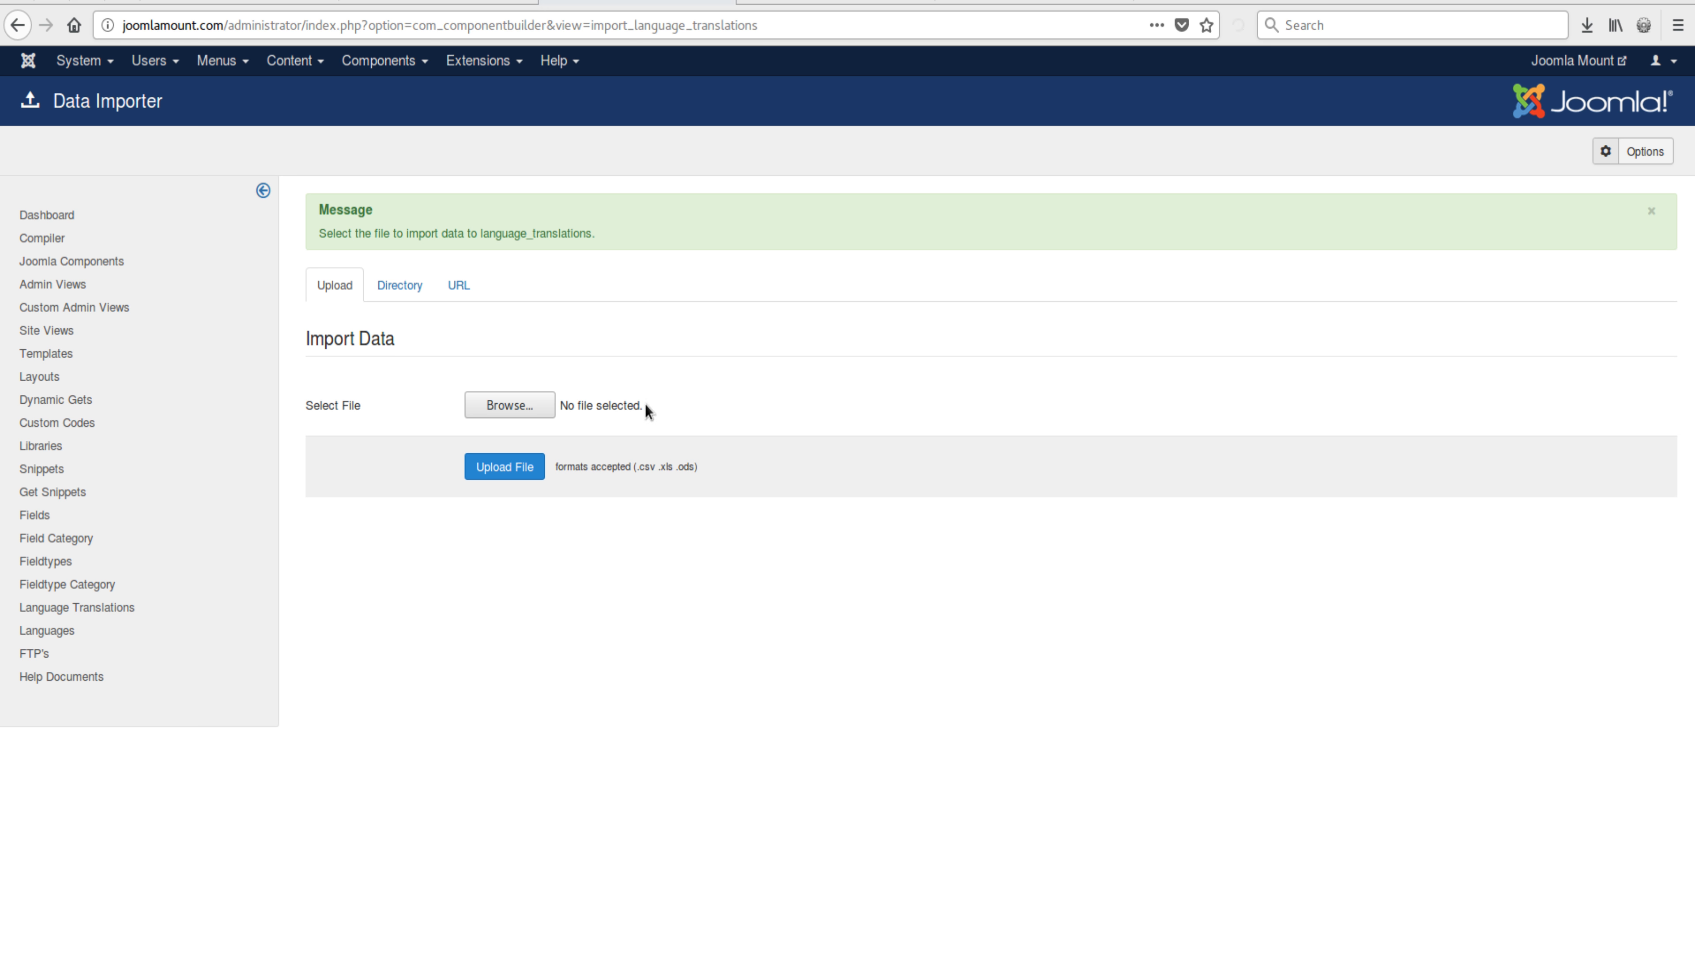
pyautogui.click(522, 407)
pyautogui.doubleClick(721, 265)
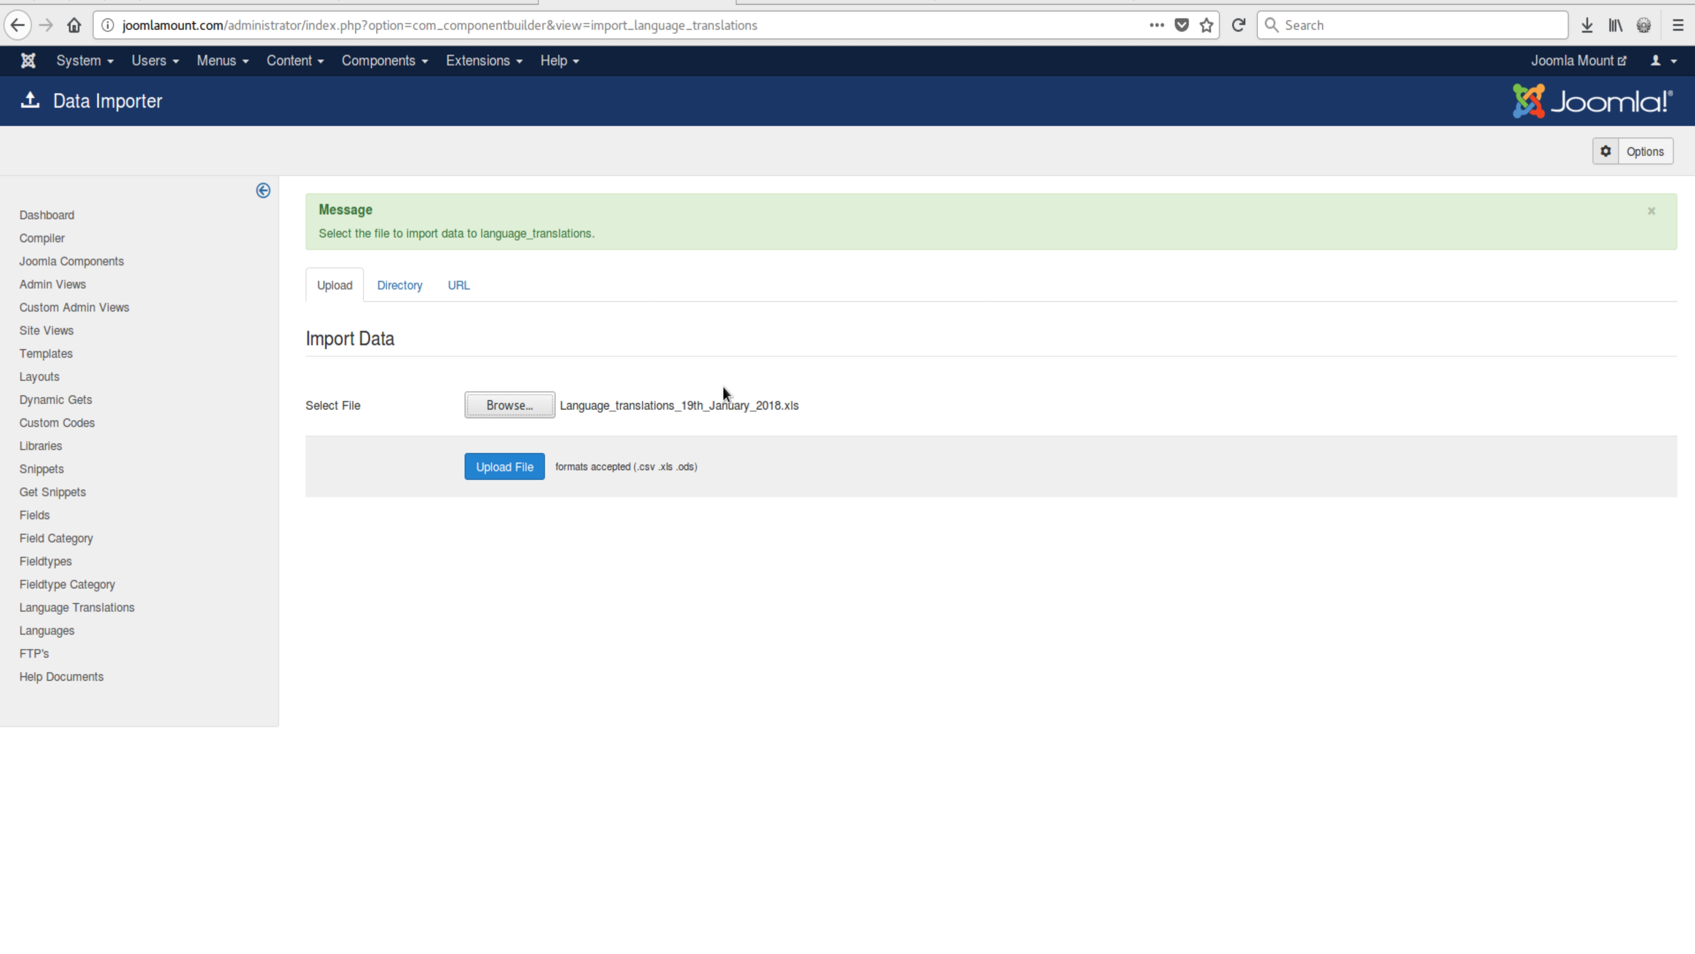
pyautogui.click(503, 465)
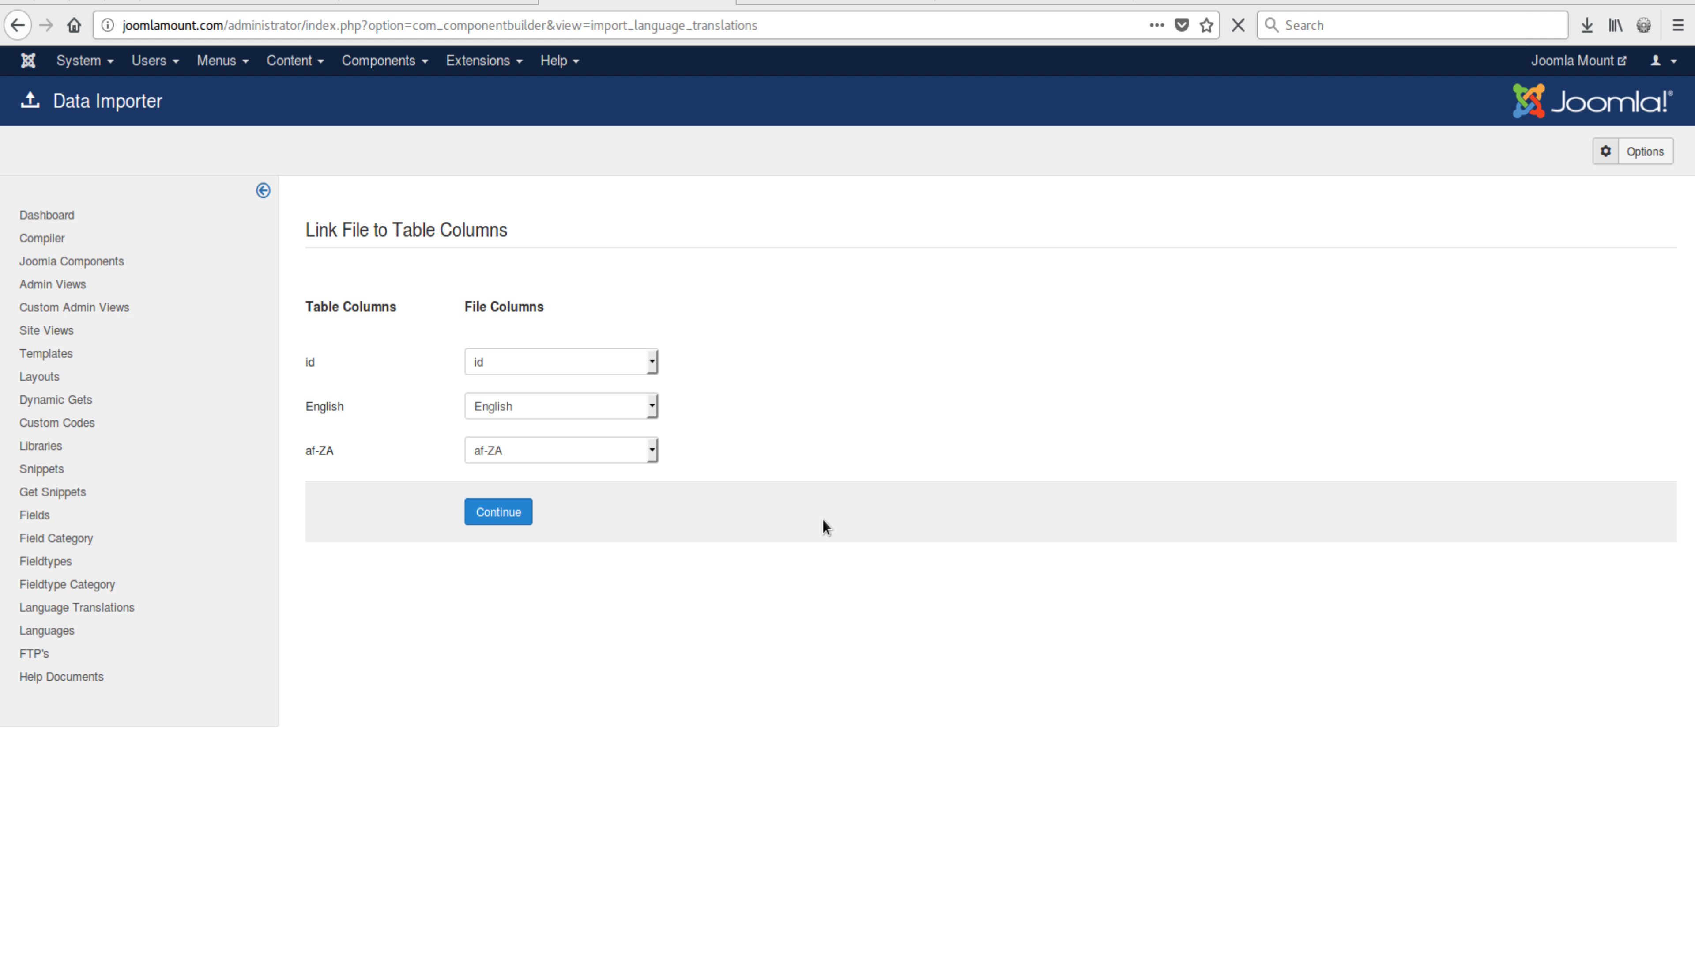
pyautogui.click(502, 515)
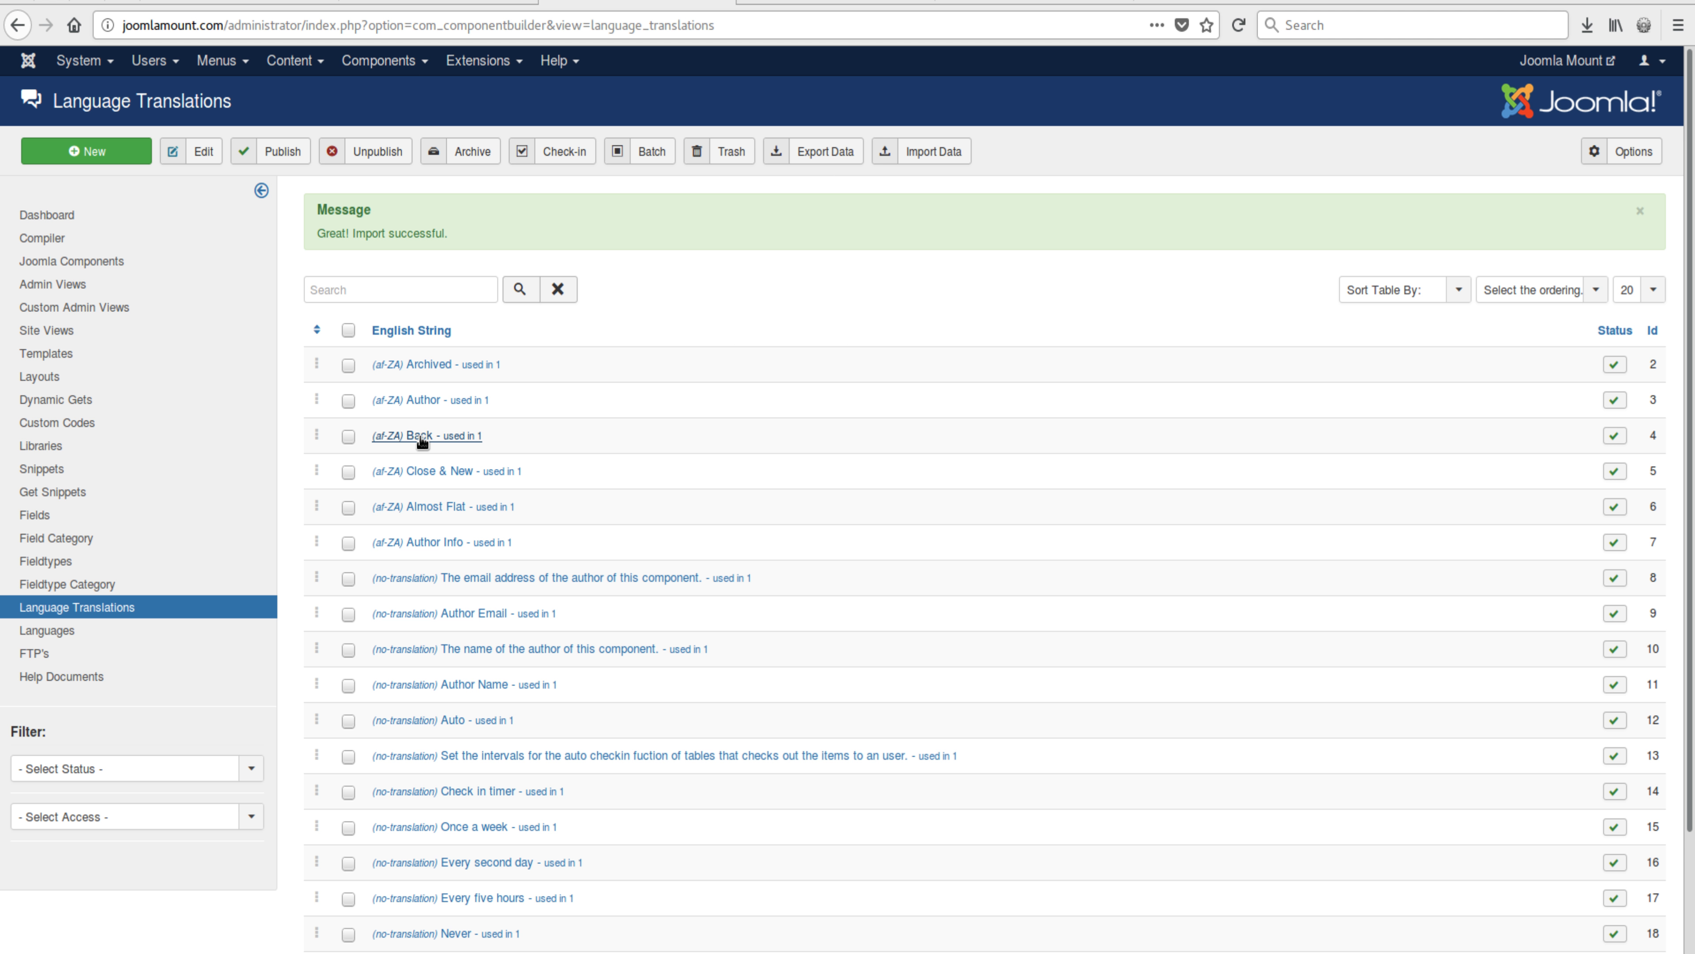
# Step: Correct the Close & New translation from 'Sluit & Nuutt' to 'Sluit & Nuut' and save it
pyautogui.click(434, 474)
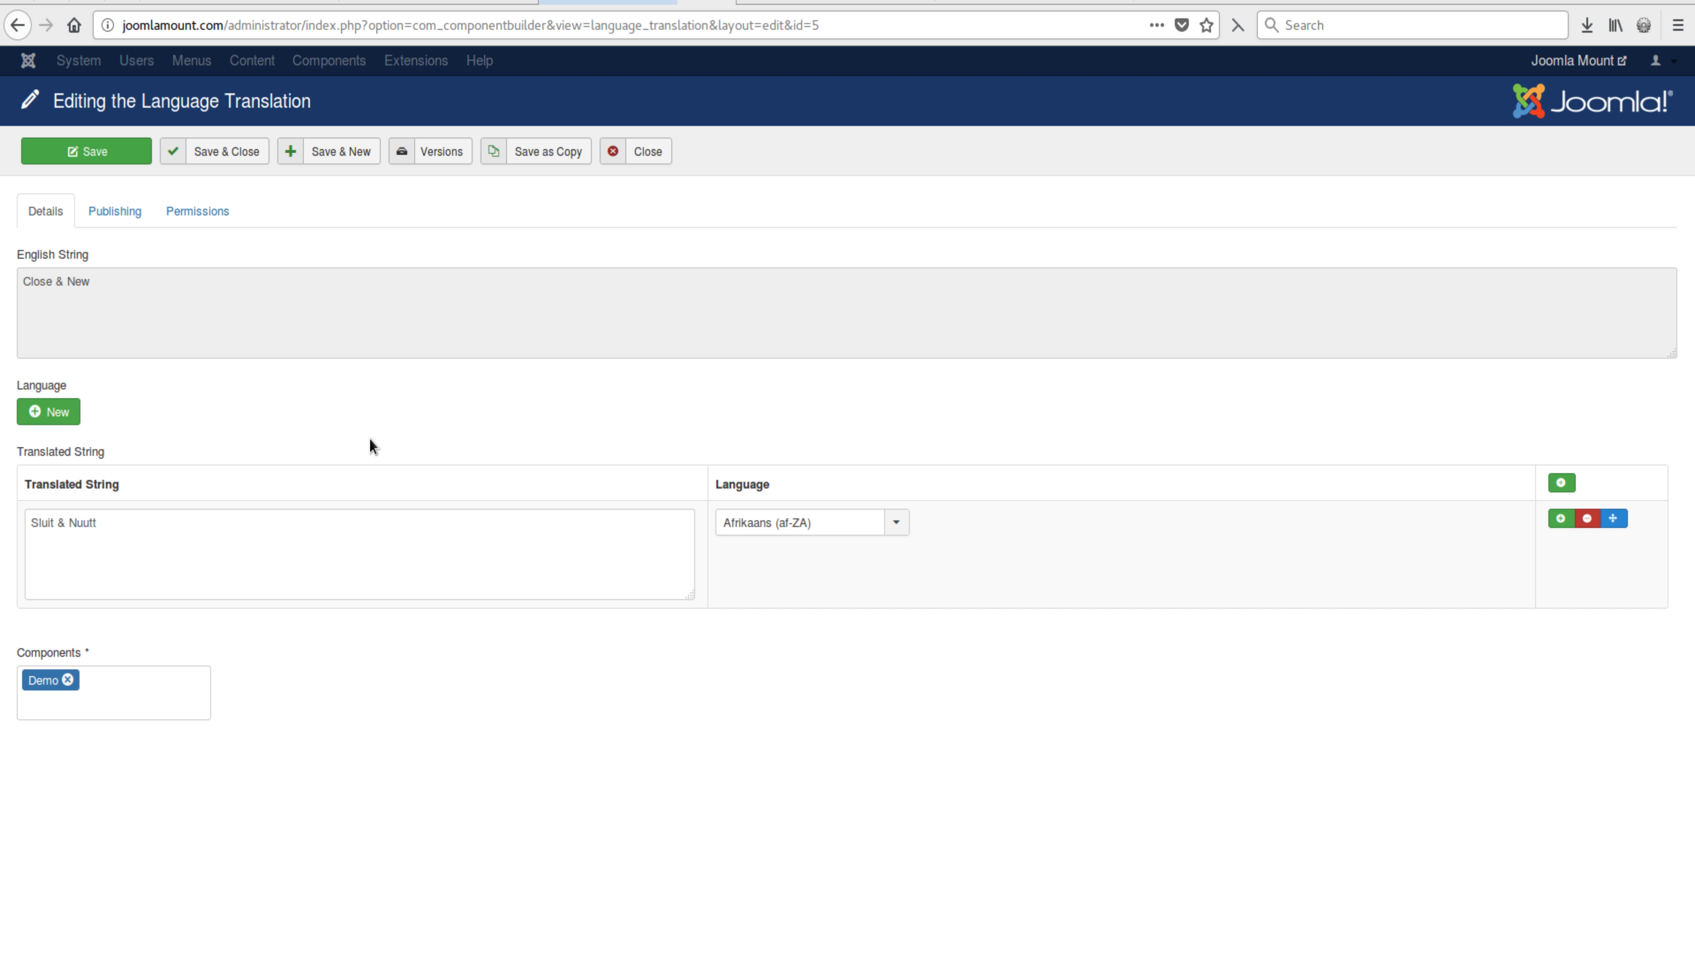
pyautogui.click(315, 589)
pyautogui.press('BackSpace')
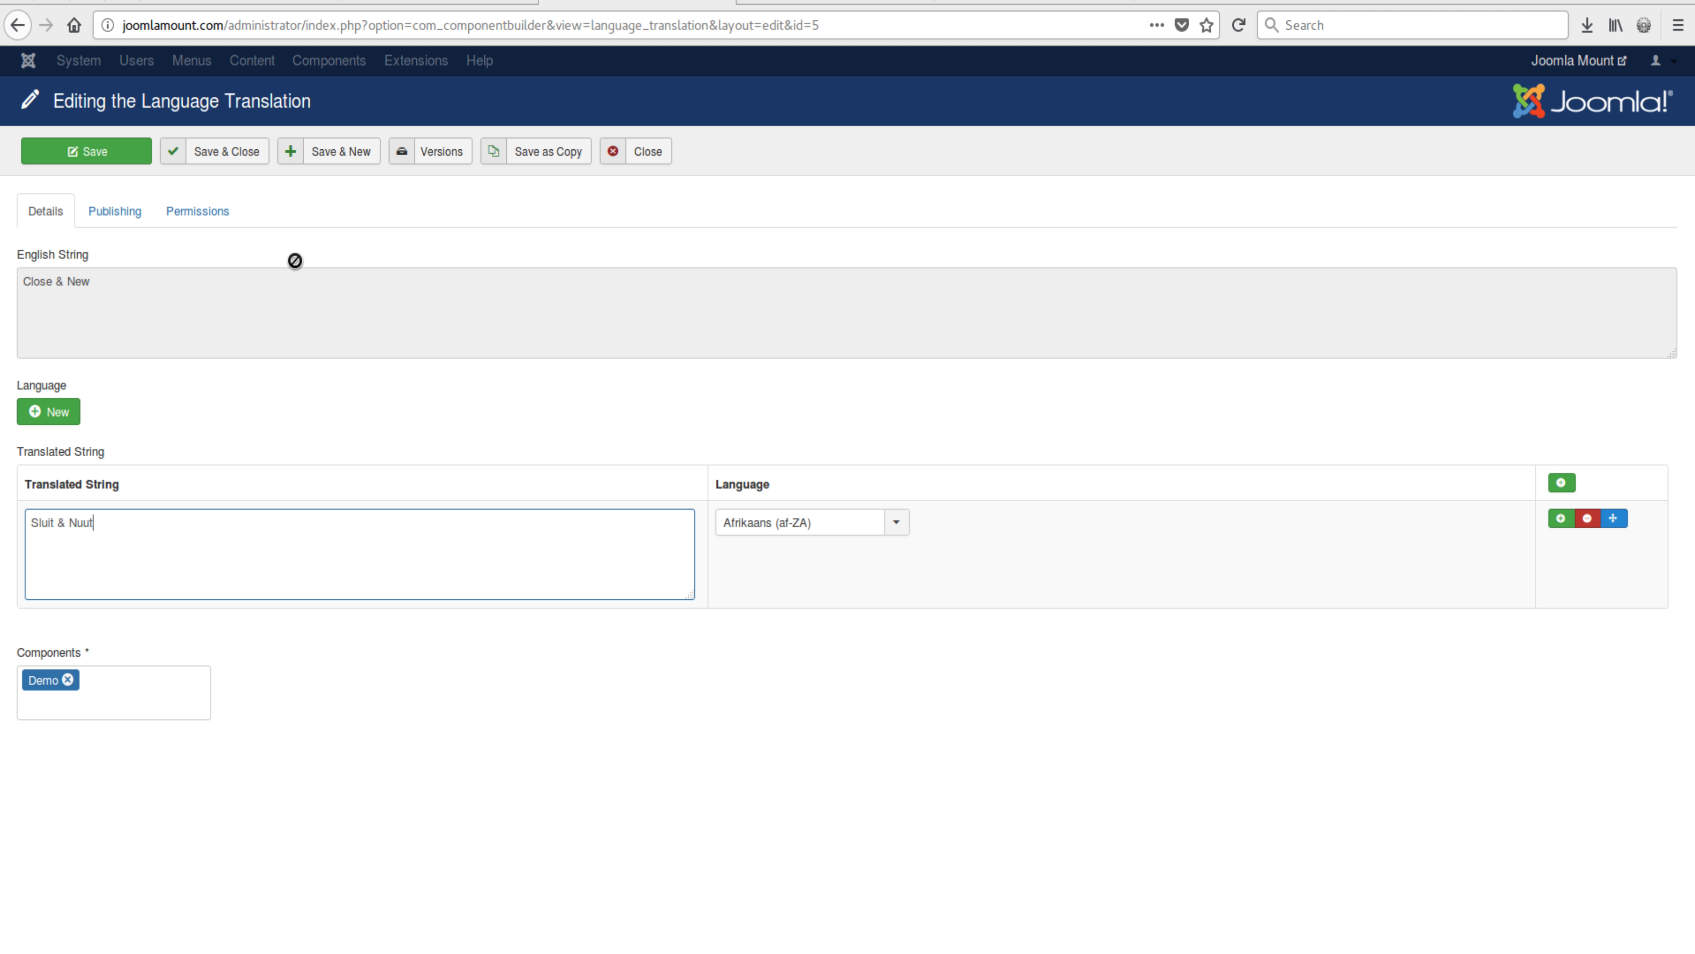
pyautogui.click(225, 154)
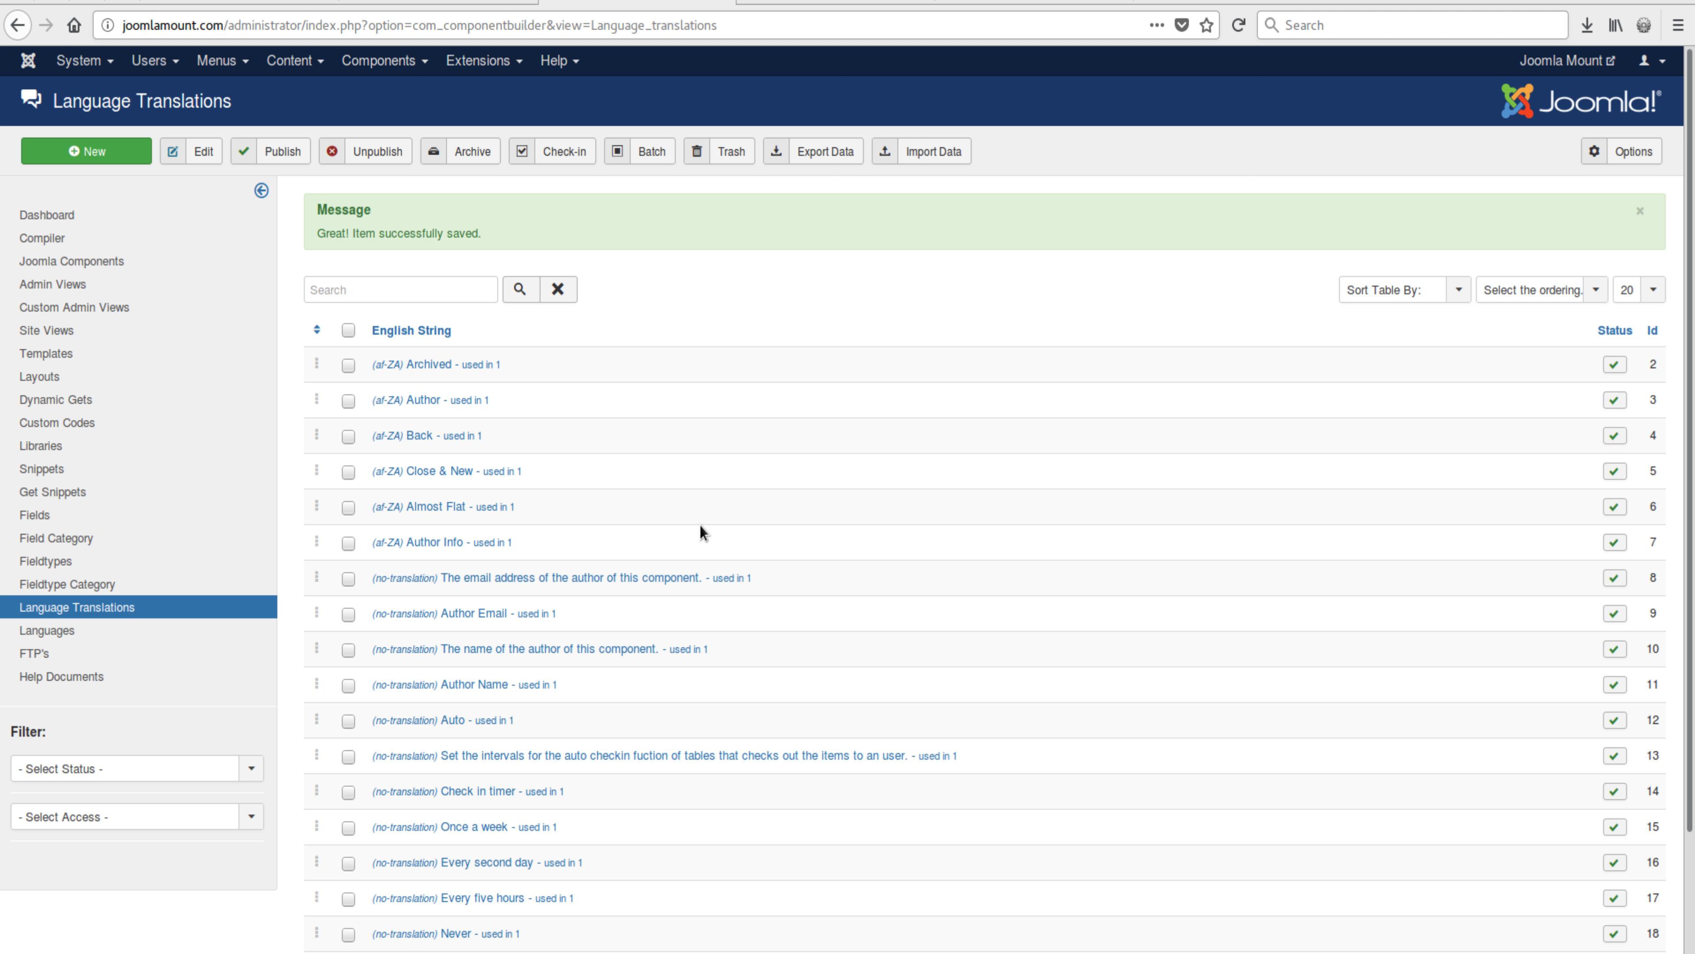
pyautogui.click(1633, 154)
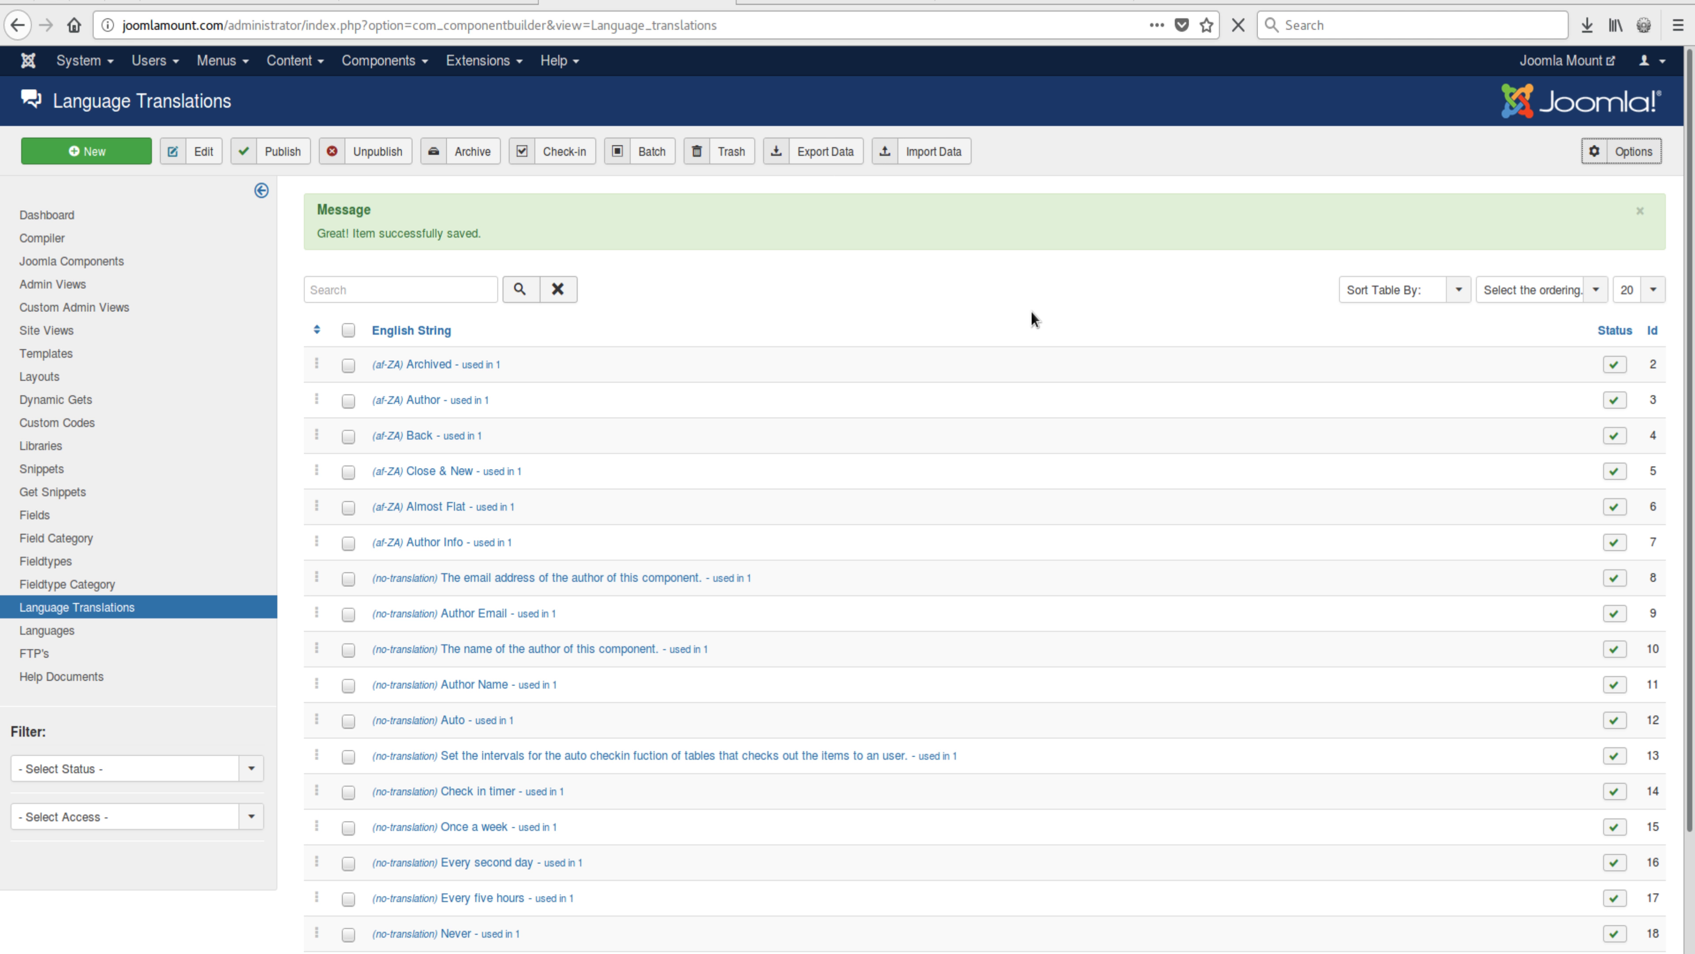
pyautogui.moveTo(377, 616)
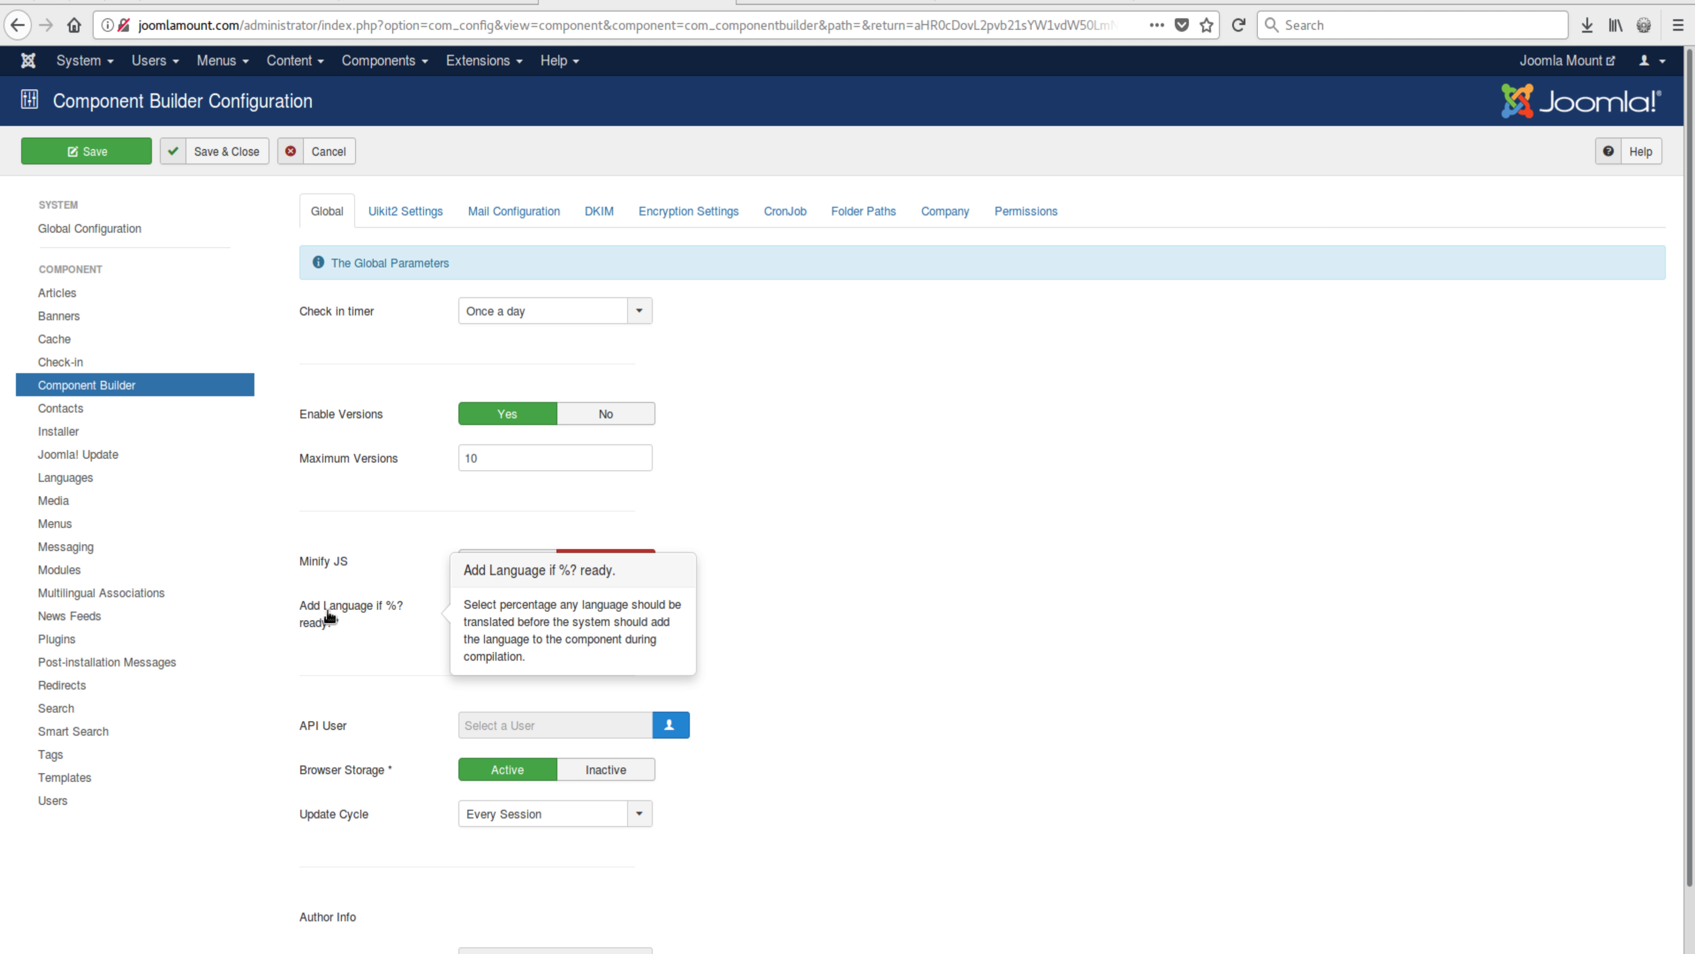
pyautogui.click(498, 612)
pyautogui.moveTo(499, 612); pyautogui.dragTo(422, 605)
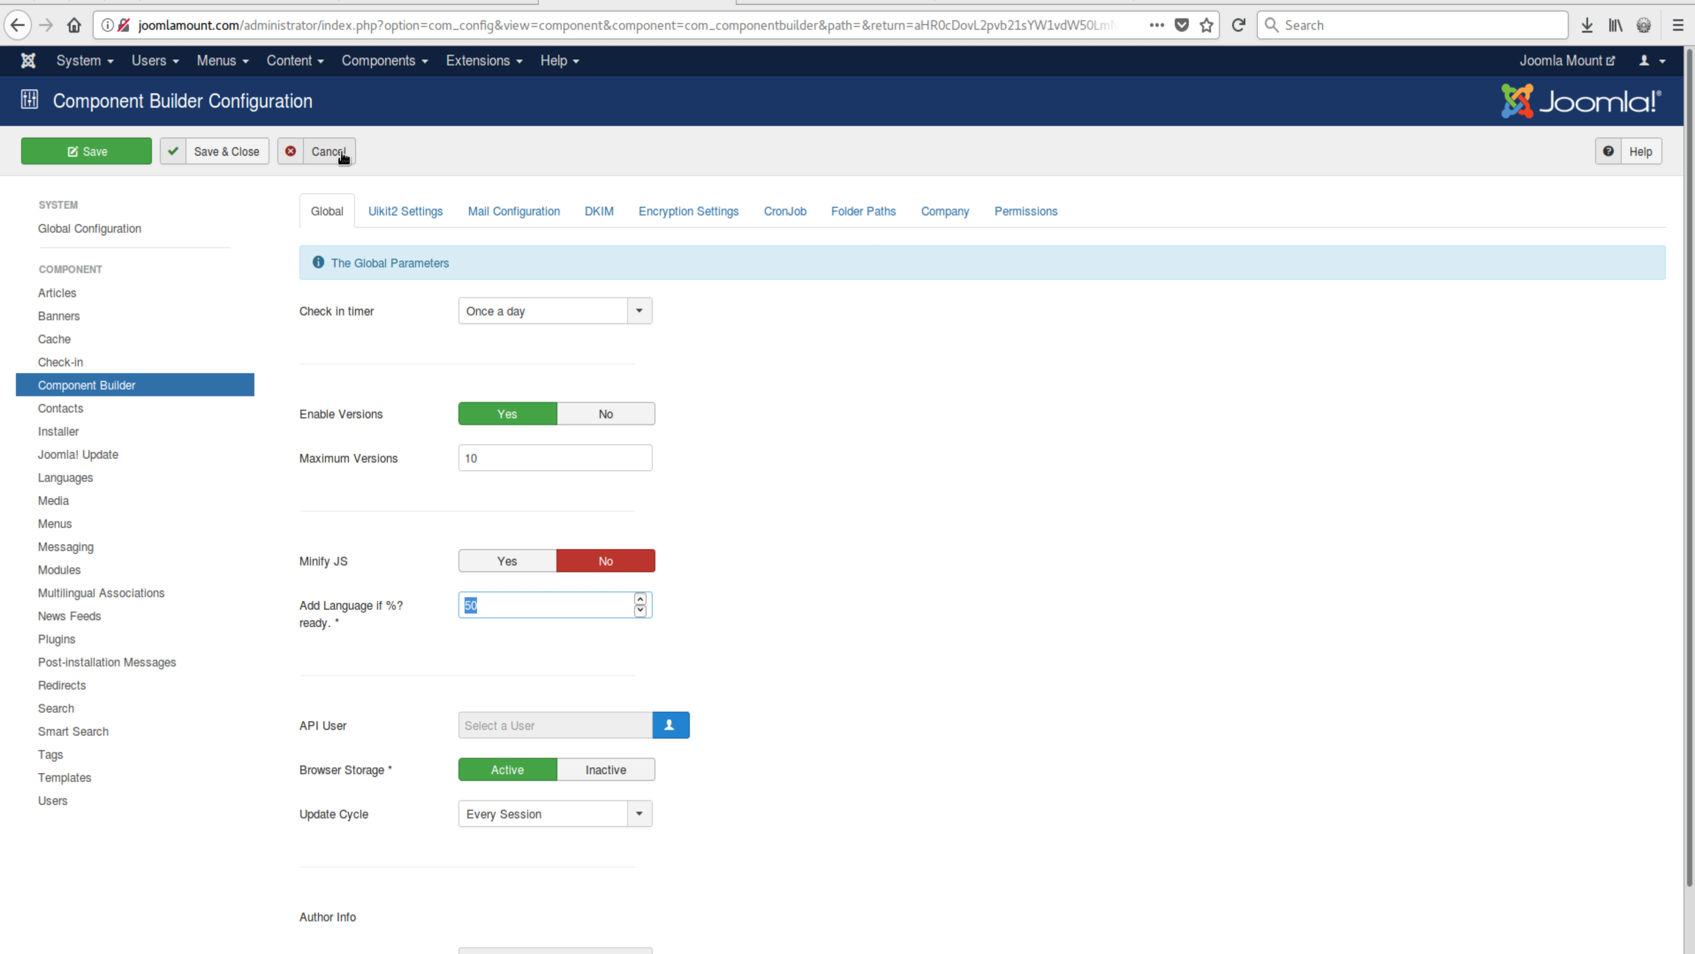
pyautogui.click(327, 151)
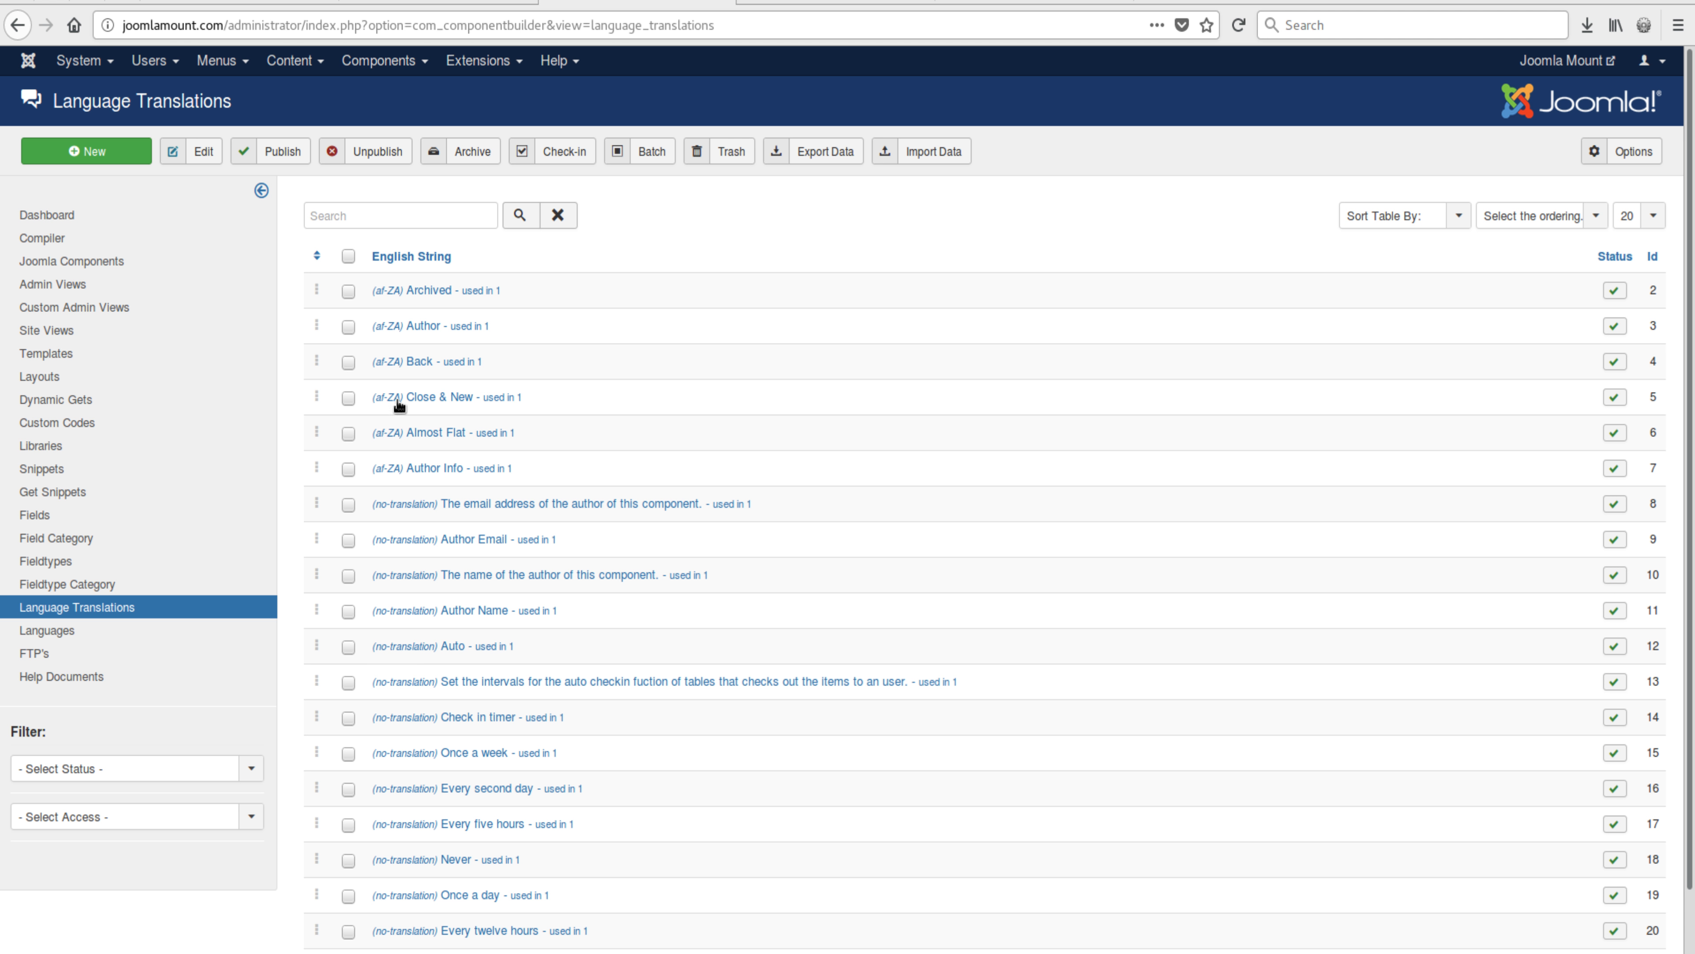
pyautogui.scroll(-2, 442, 707)
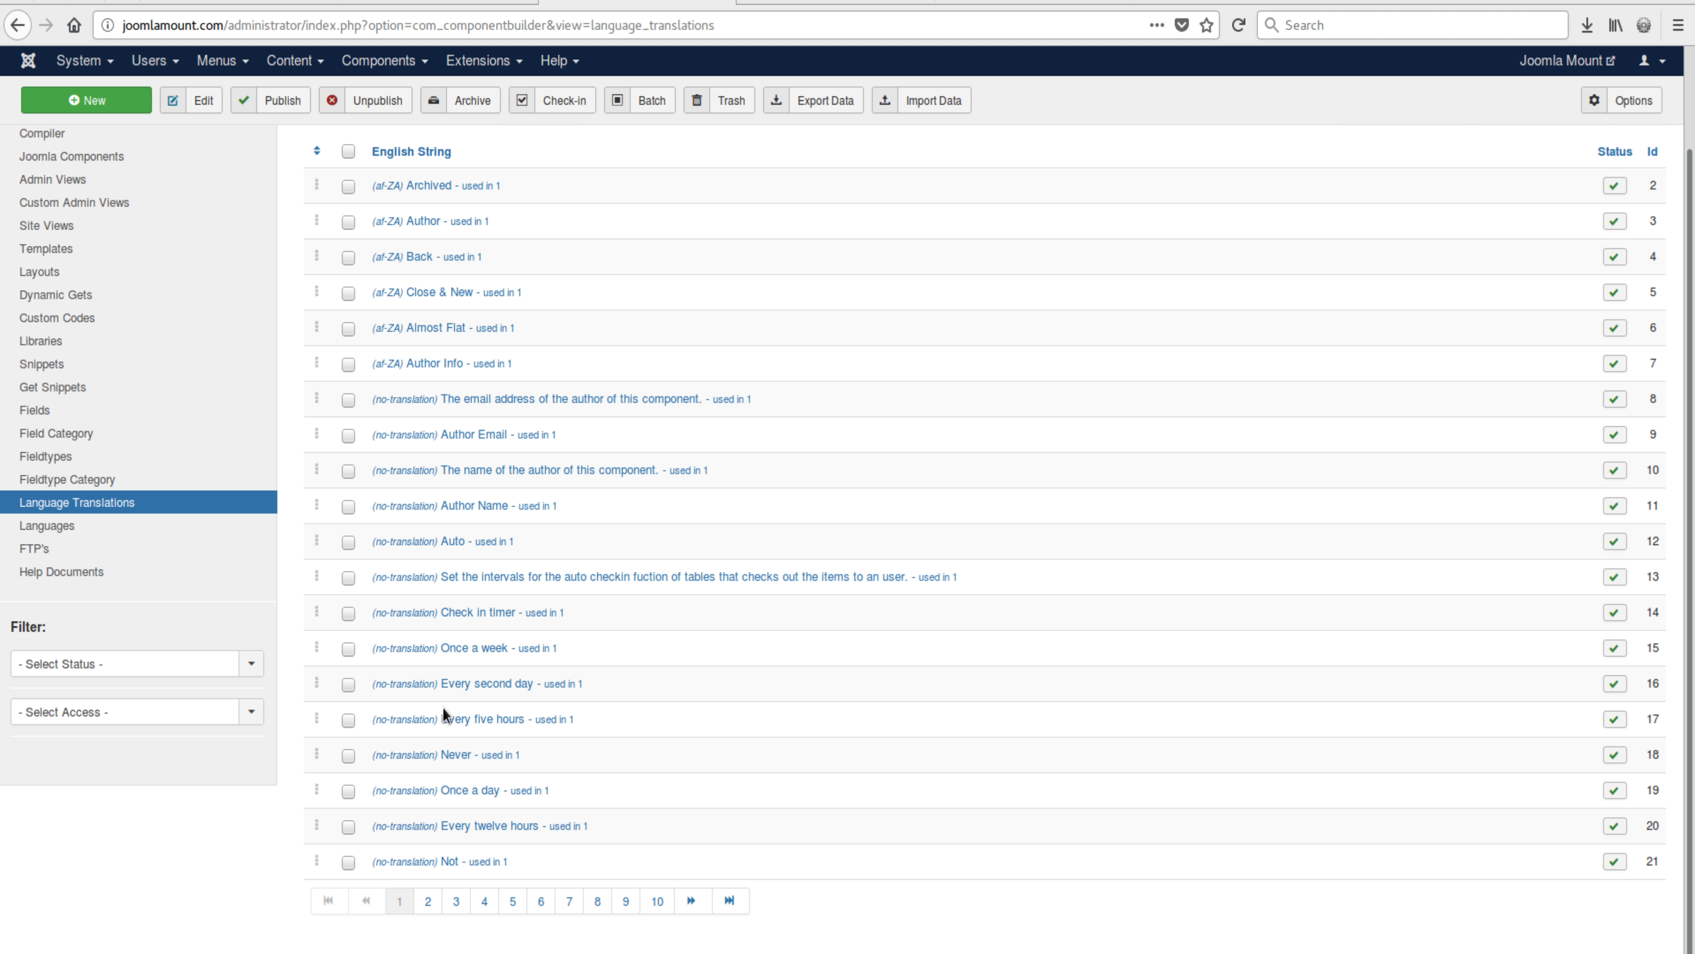
pyautogui.scroll(2, 443, 708)
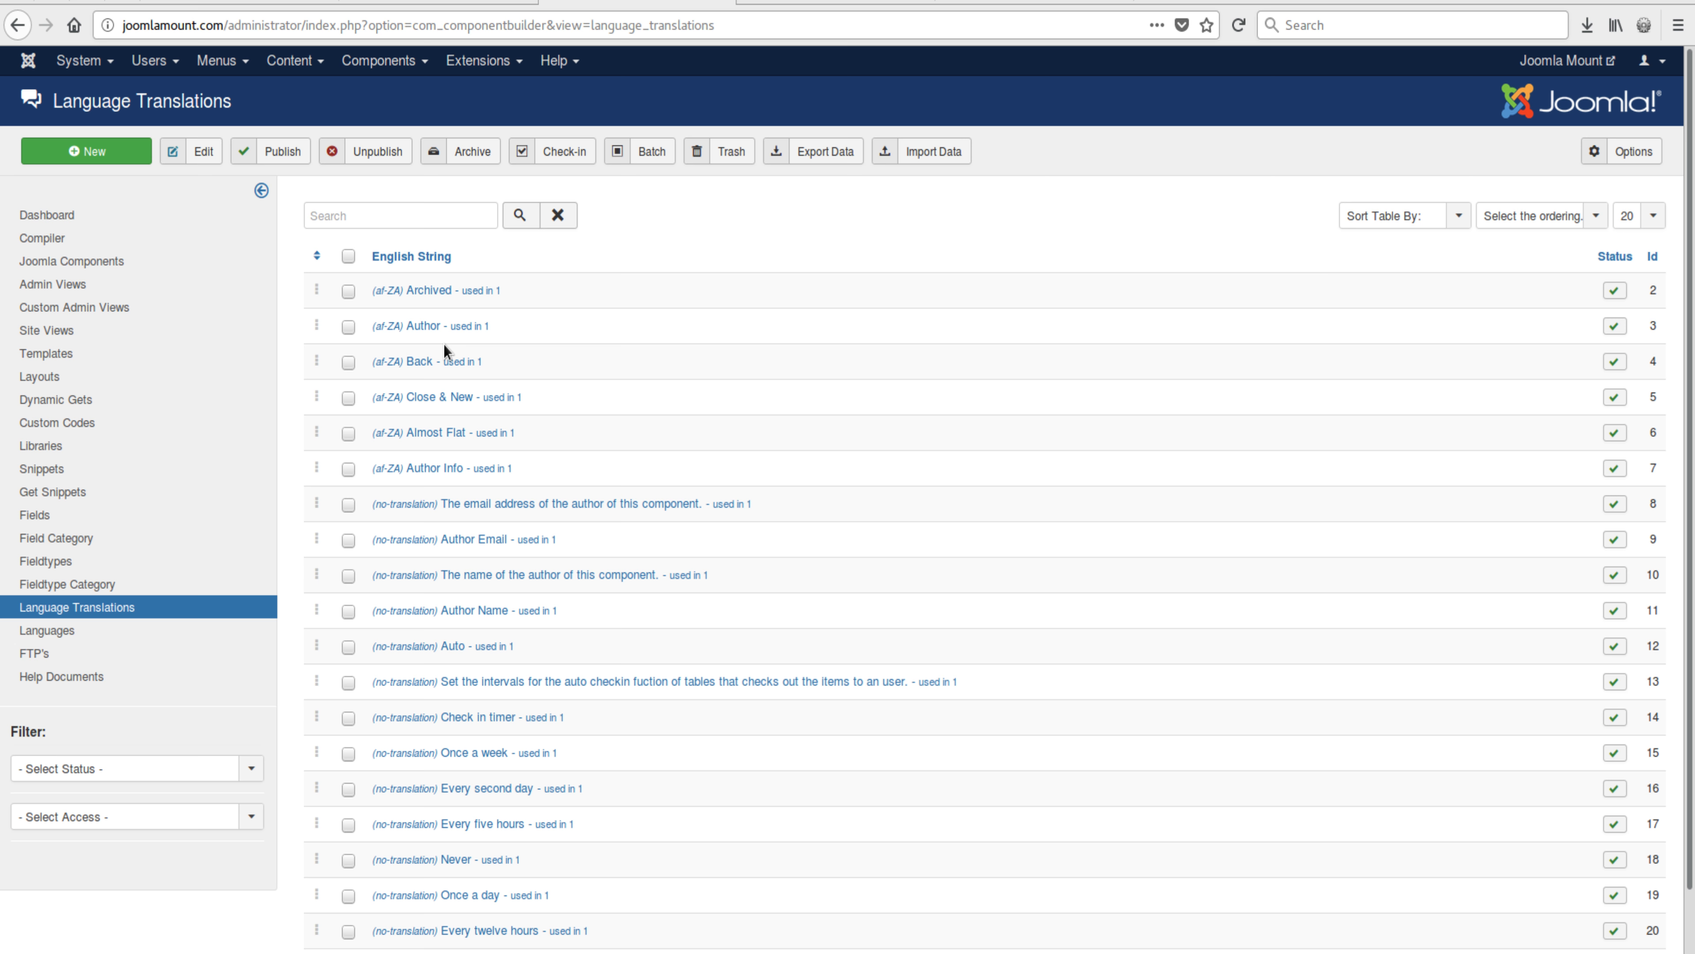